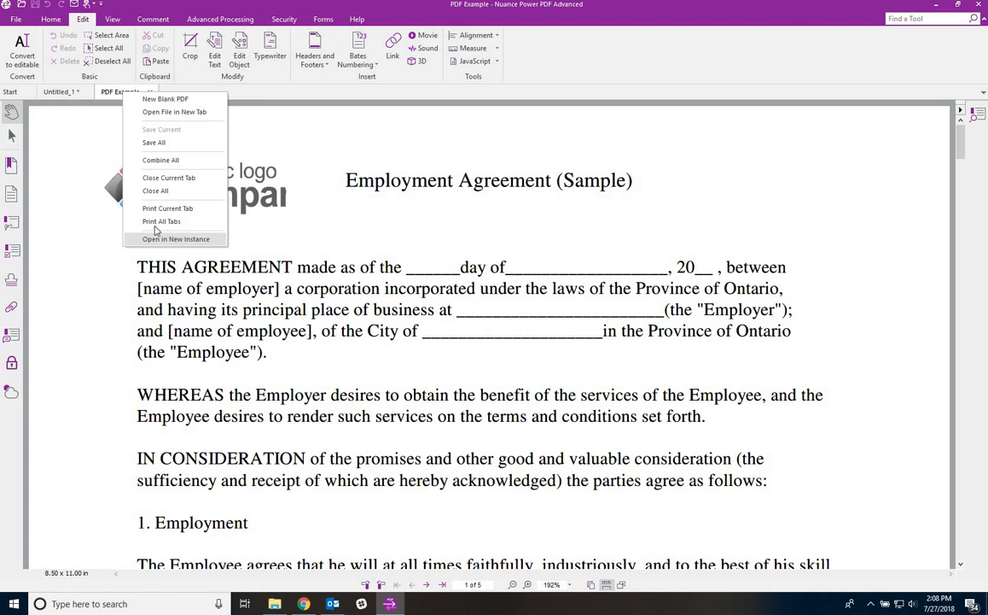
# - Dismiss the tab menu and switch to the Home ribbon's page and conversion commands
pyautogui.click(96, 149)
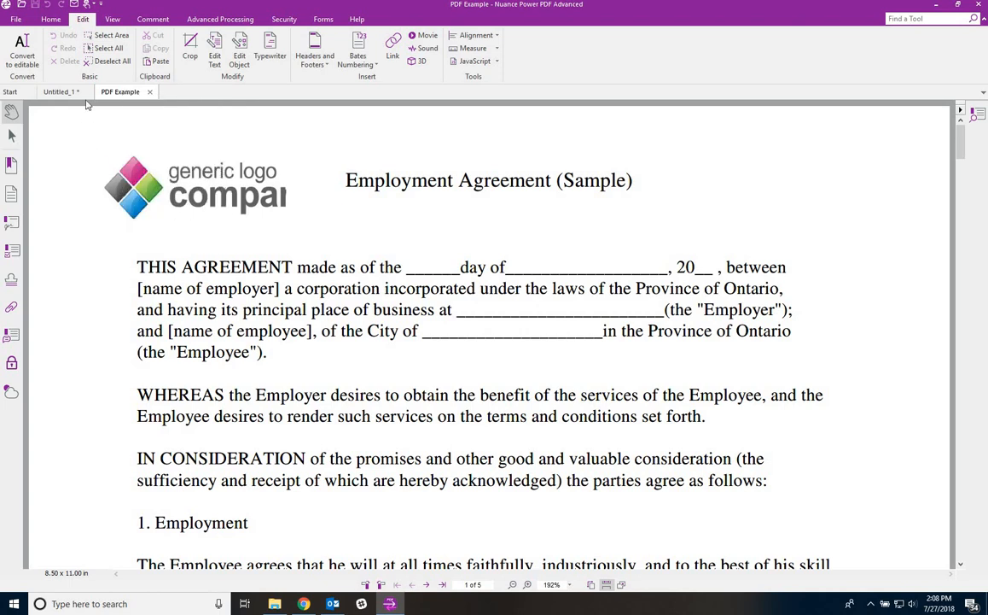
pyautogui.click(53, 21)
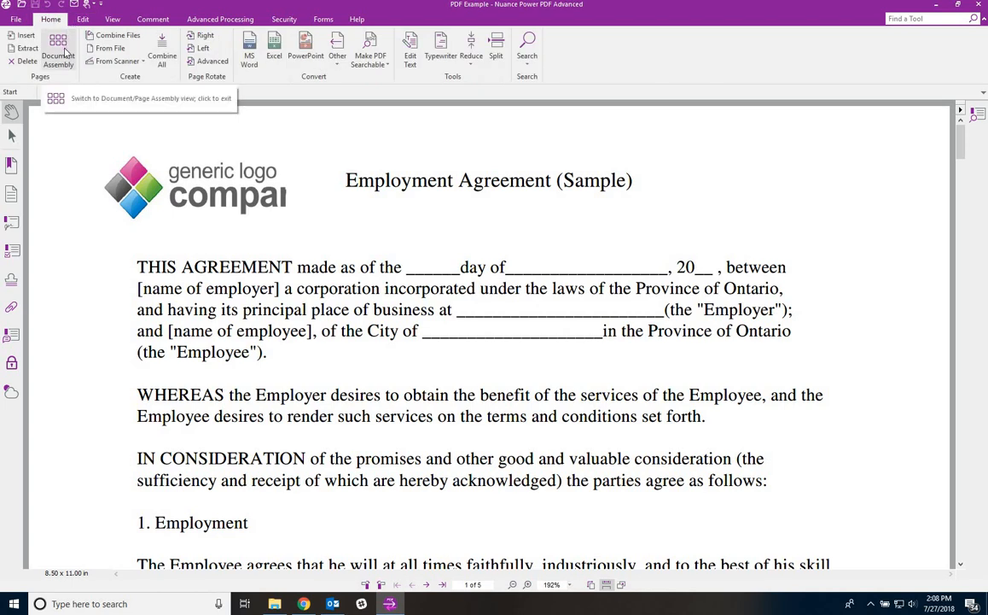
# - Show all five pages in Document Assembly and move page 4 ahead of page 3
pyautogui.click(58, 51)
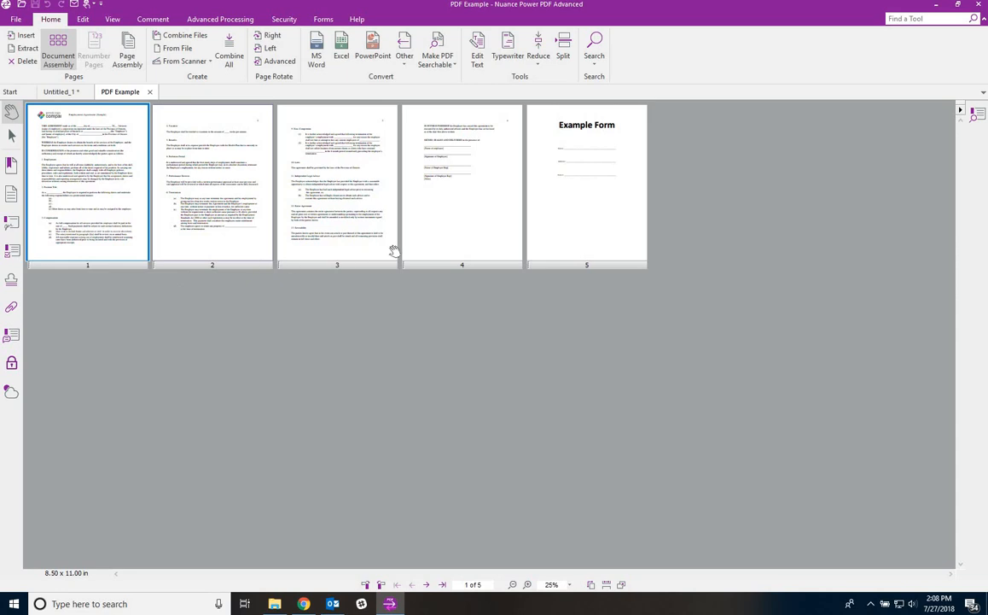
pyautogui.moveTo(448, 263); pyautogui.dragTo(298, 253)
pyautogui.moveTo(416, 272); pyautogui.dragTo(258, 269)
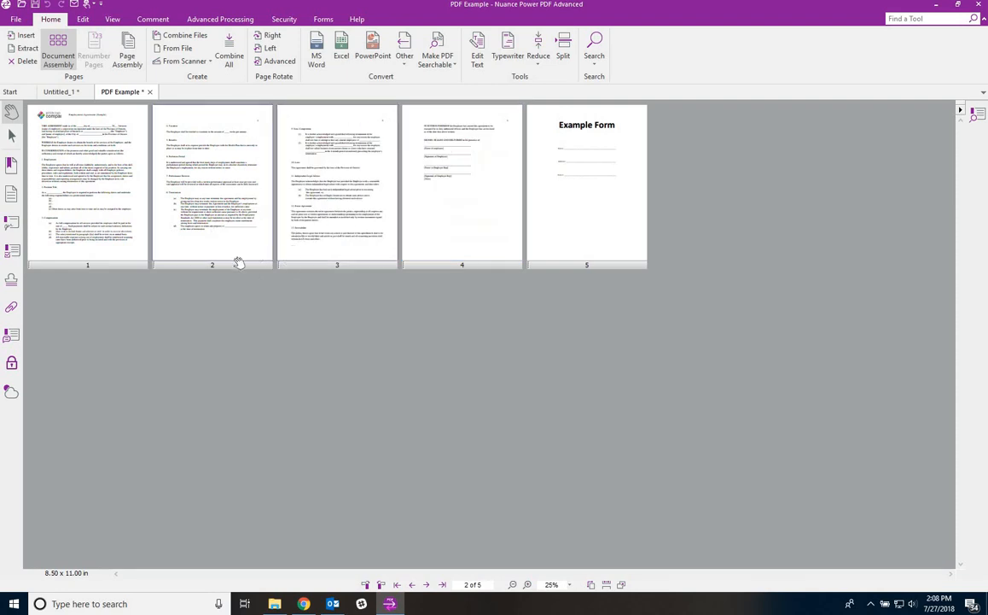
pyautogui.moveTo(86, 261)
pyautogui.mouseDown()
pyautogui.moveTo(227, 269)
pyautogui.moveTo(129, 260)
pyautogui.moveTo(82, 269)
pyautogui.mouseUp()
pyautogui.rightClick(107, 173)
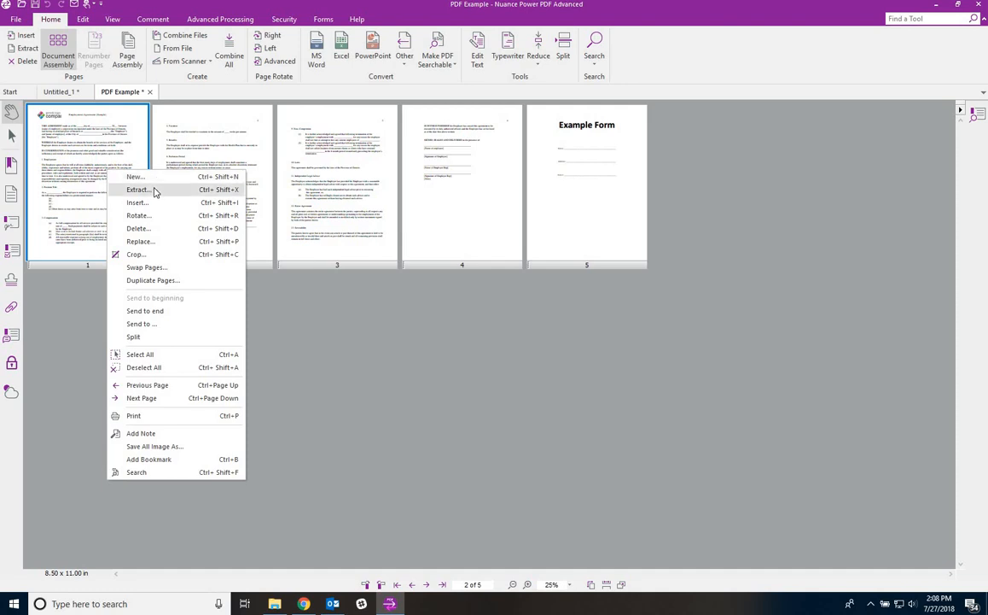
# - Choose Word Document, Excel Document and Pledge Form from the Power PDF Samples folder, listing all file types
pyautogui.click(144, 205)
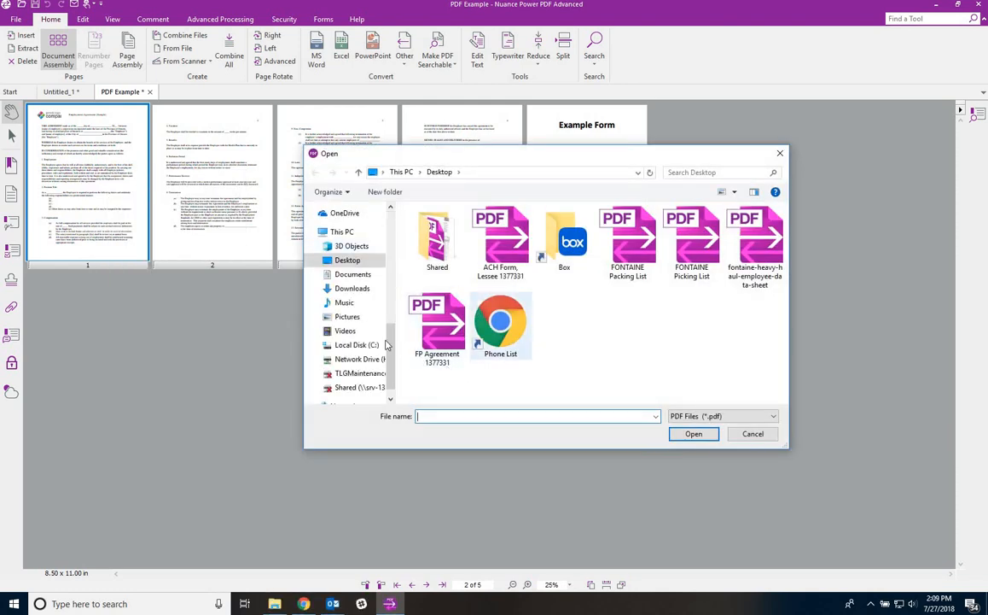
pyautogui.scroll(3, 361, 302)
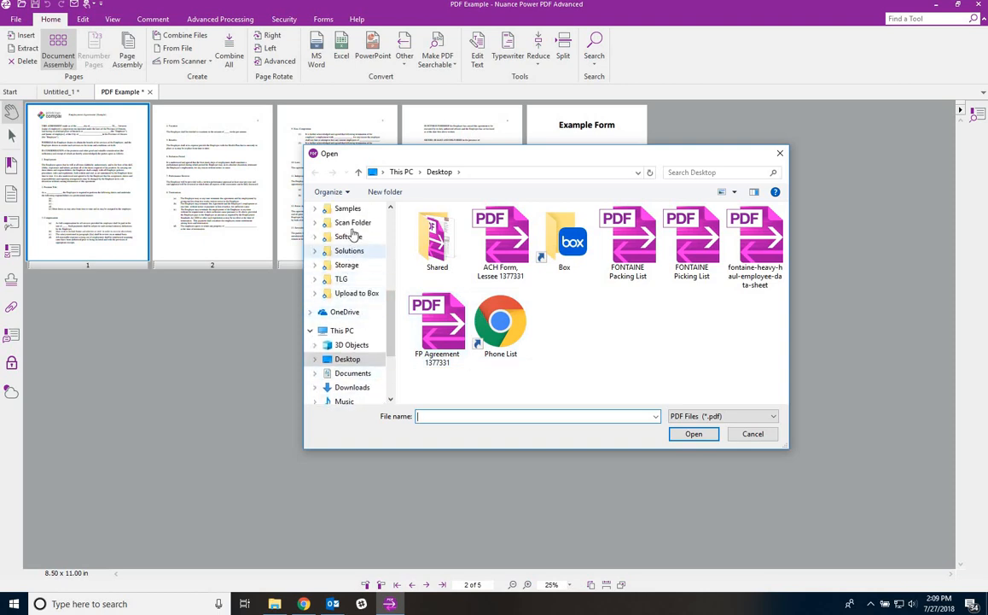
pyautogui.click(348, 209)
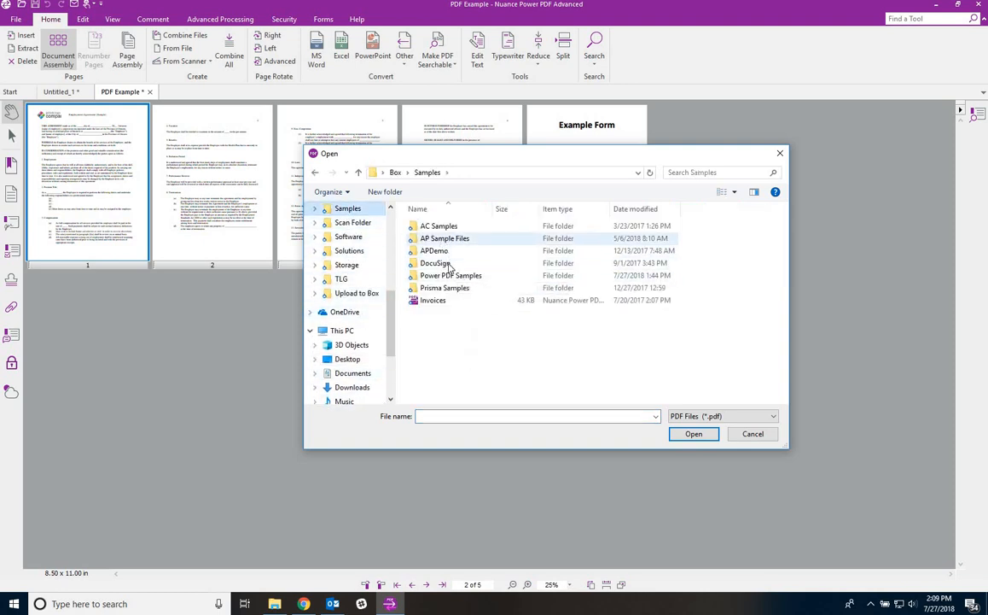
pyautogui.doubleClick(442, 276)
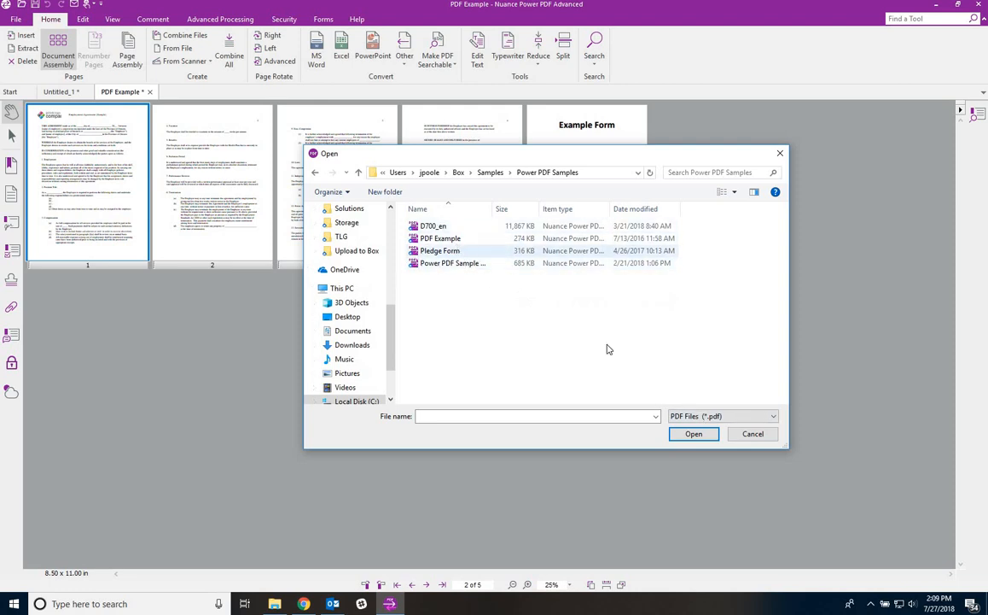
pyautogui.click(698, 416)
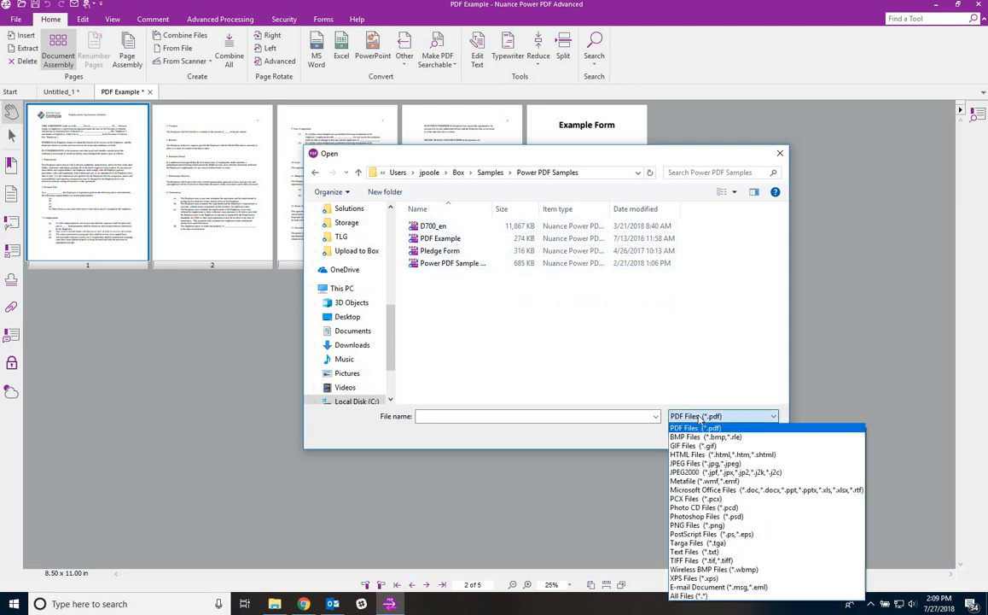
pyautogui.click(690, 598)
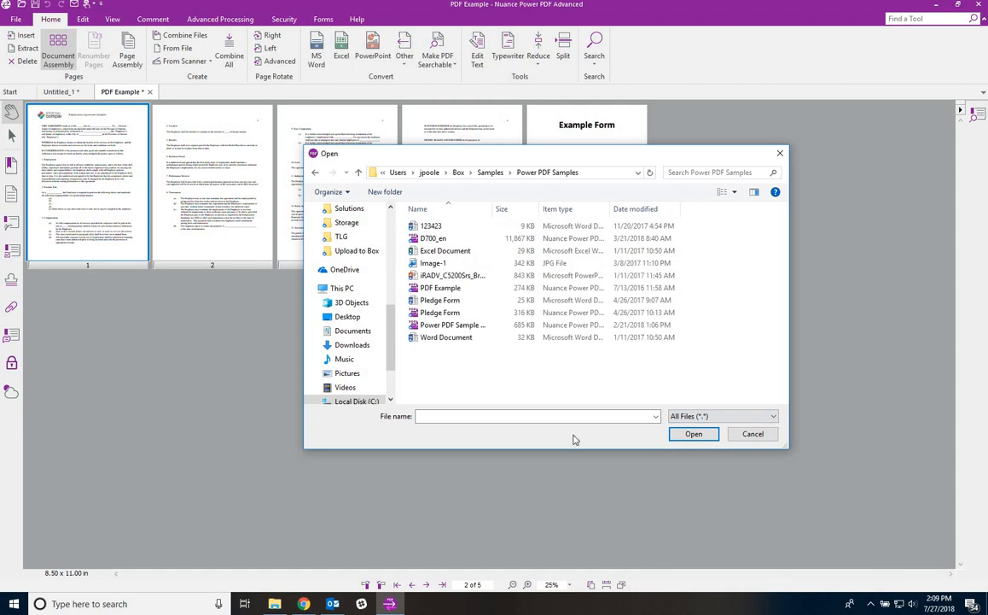
pyautogui.click(439, 338)
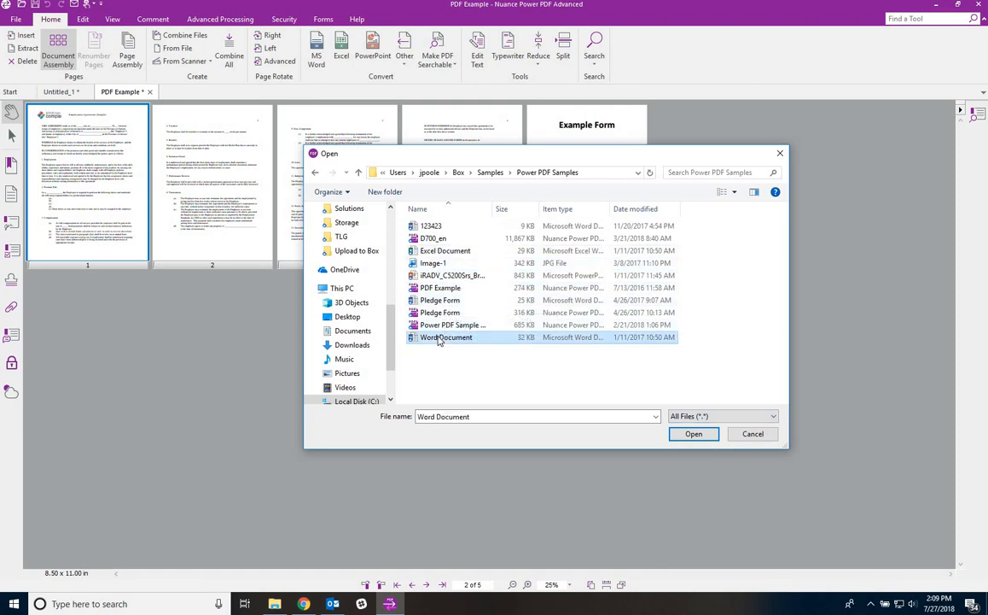
pyautogui.keyDown('ctrl'); pyautogui.click(443, 251); pyautogui.keyUp('ctrl')
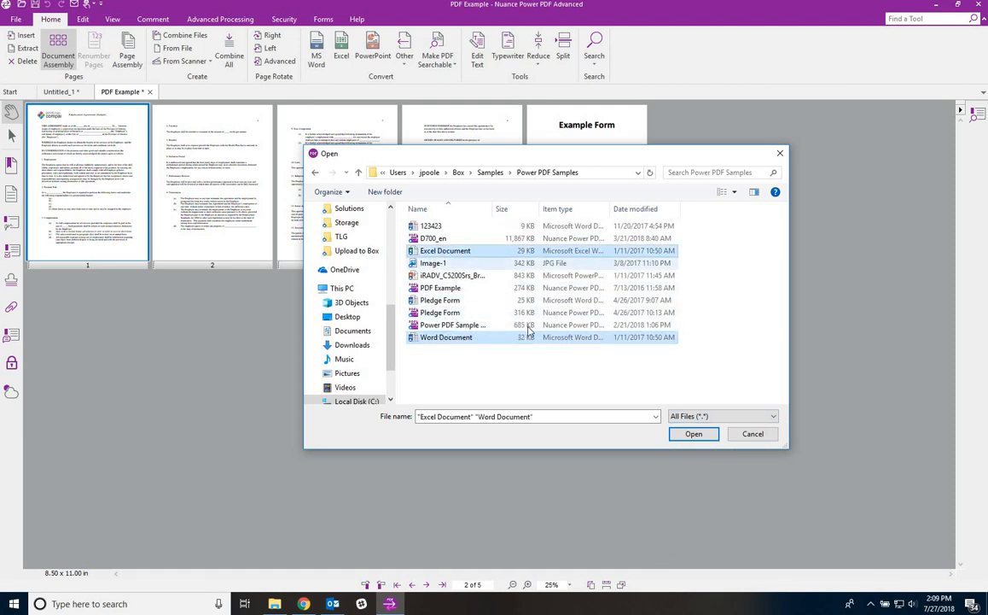
pyautogui.keyDown('ctrl'); pyautogui.click(440, 313); pyautogui.keyUp('ctrl')
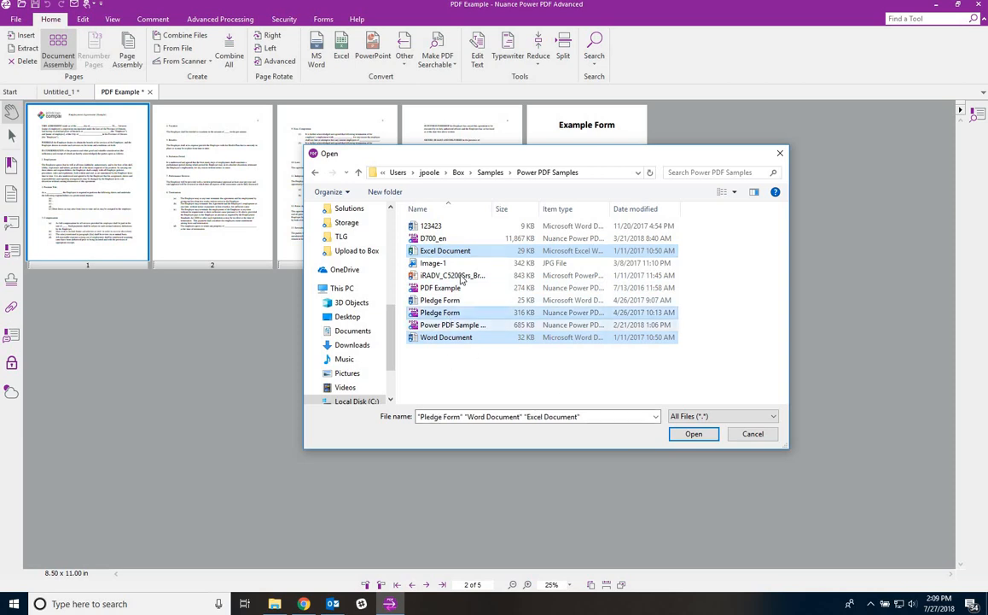
pyautogui.click(693, 434)
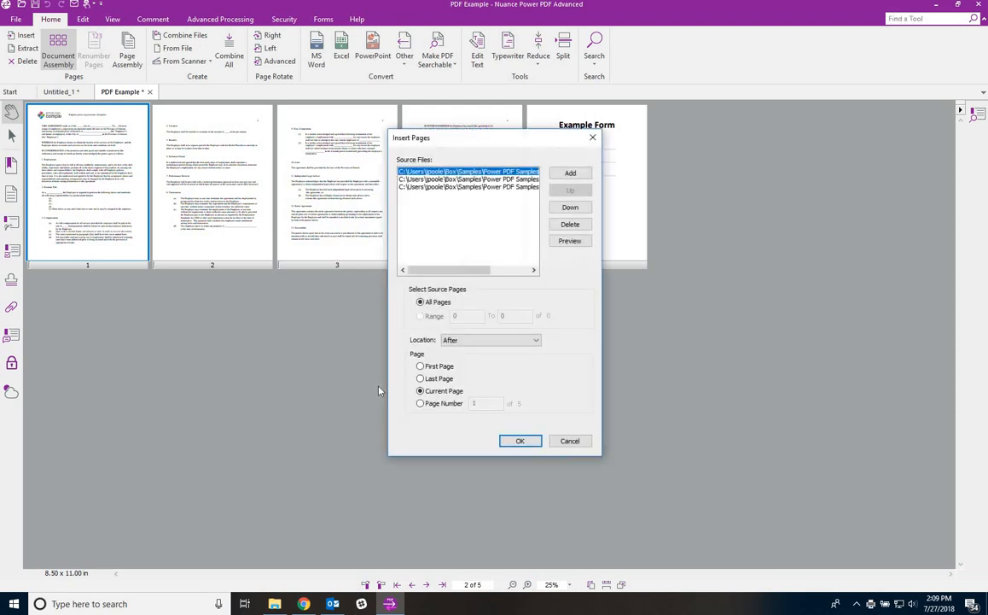
# - Put Pledge Form first in the insert order and insert the three files after the last page
pyautogui.moveTo(477, 270); pyautogui.dragTo(515, 271)
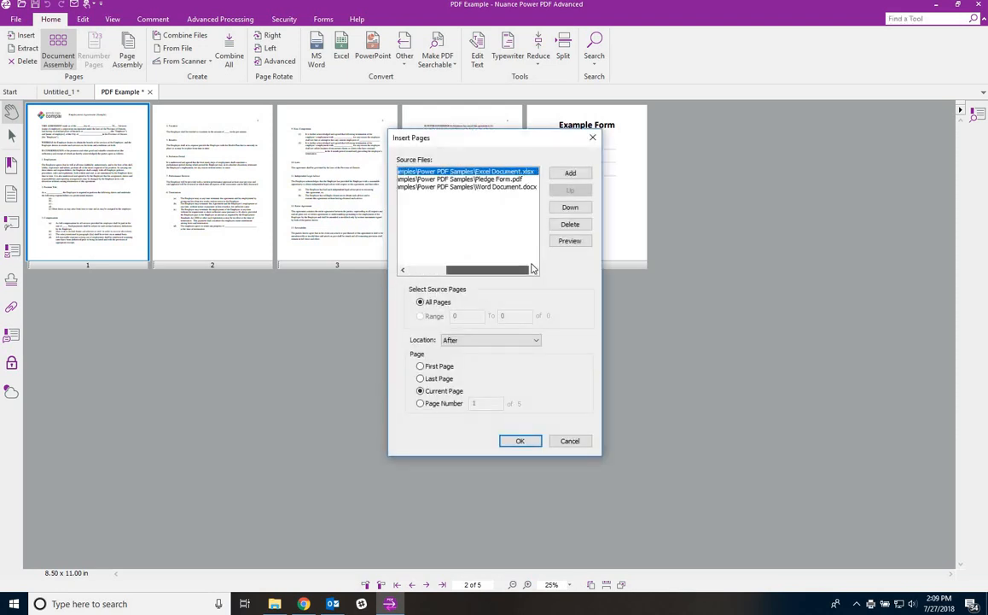
pyautogui.click(516, 179)
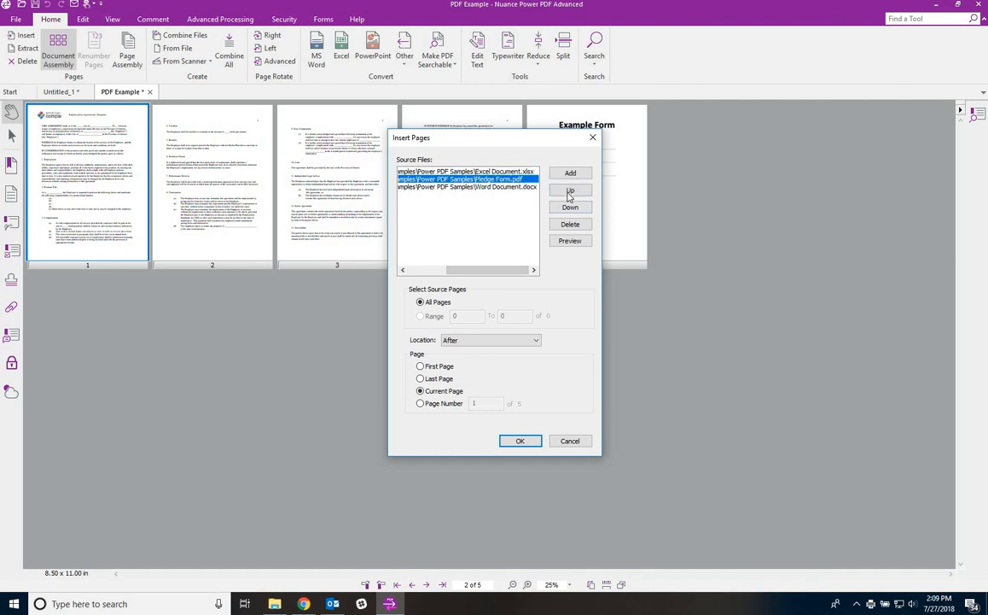
pyautogui.click(569, 192)
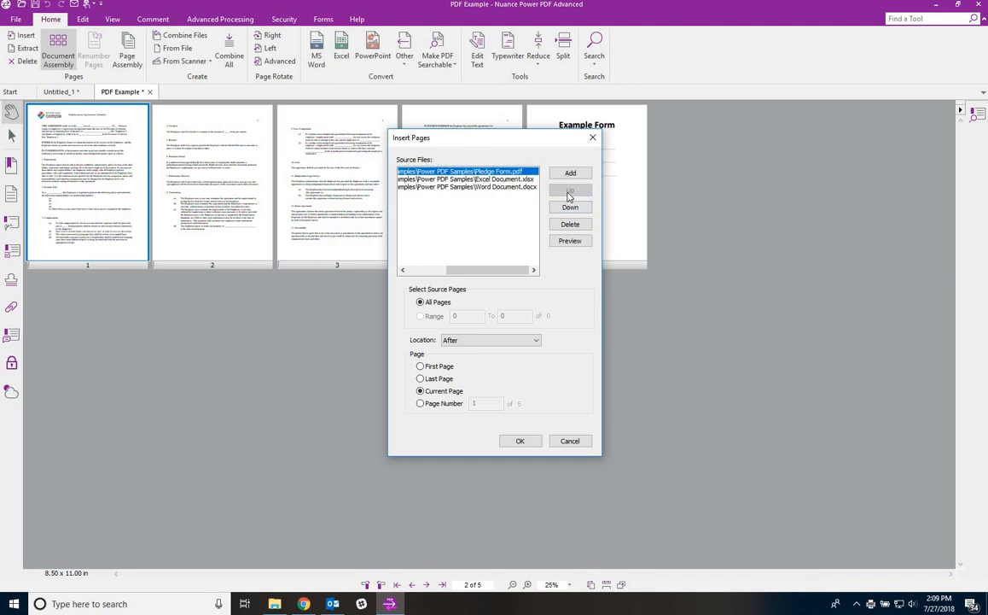
pyautogui.click(434, 377)
pyautogui.click(521, 441)
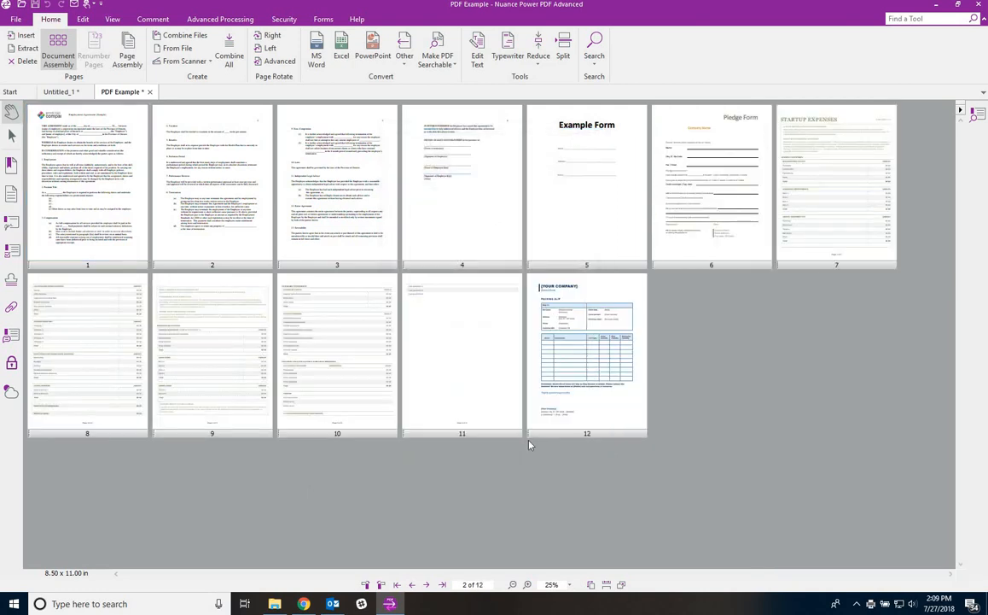
# - Inspect the inserted Pledge Form, startup expenses, blank page 11 and packing slip thumbnails
pyautogui.click(679, 197)
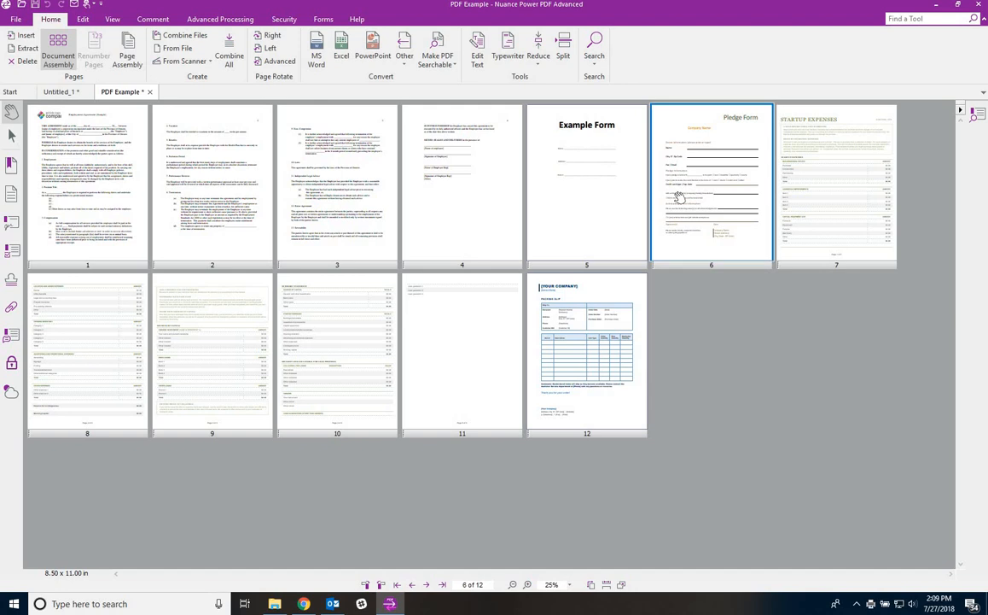
pyautogui.click(790, 124)
pyautogui.click(456, 362)
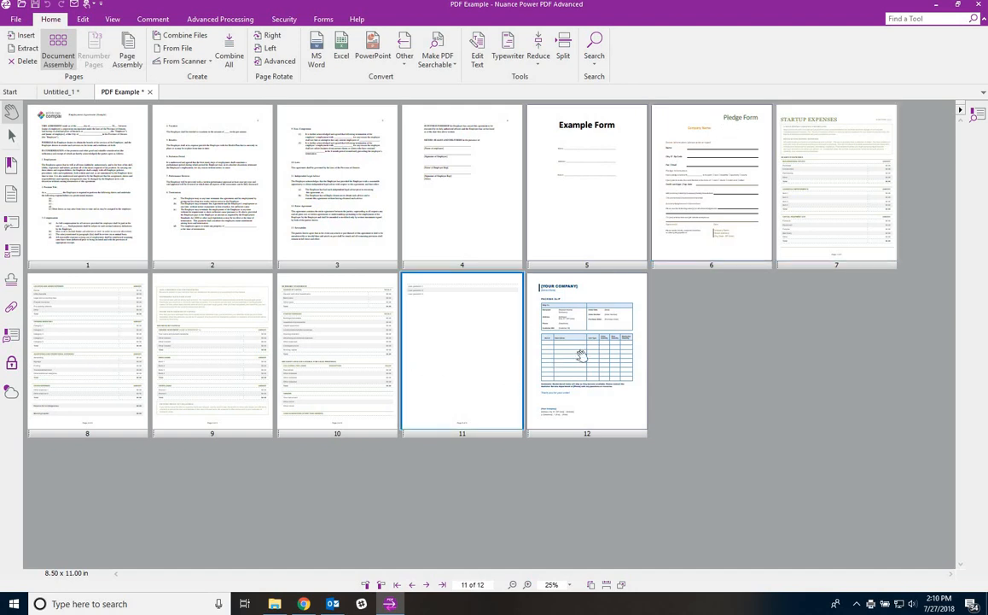
pyautogui.click(570, 409)
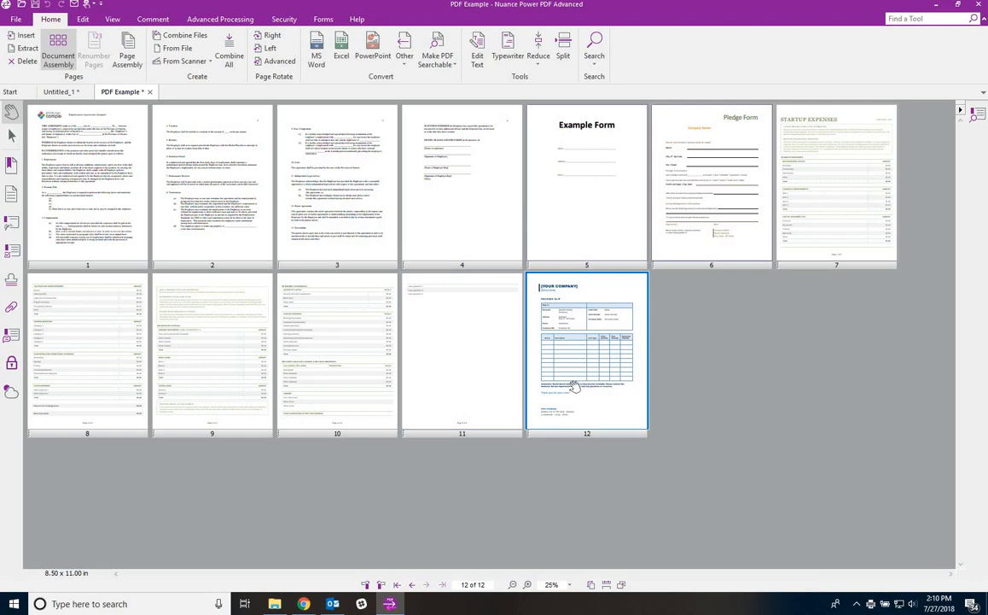
# - Drag Pledge Form.pdf from the Samples folder in as page 13, then leave Document Assembly
pyautogui.click(273, 605)
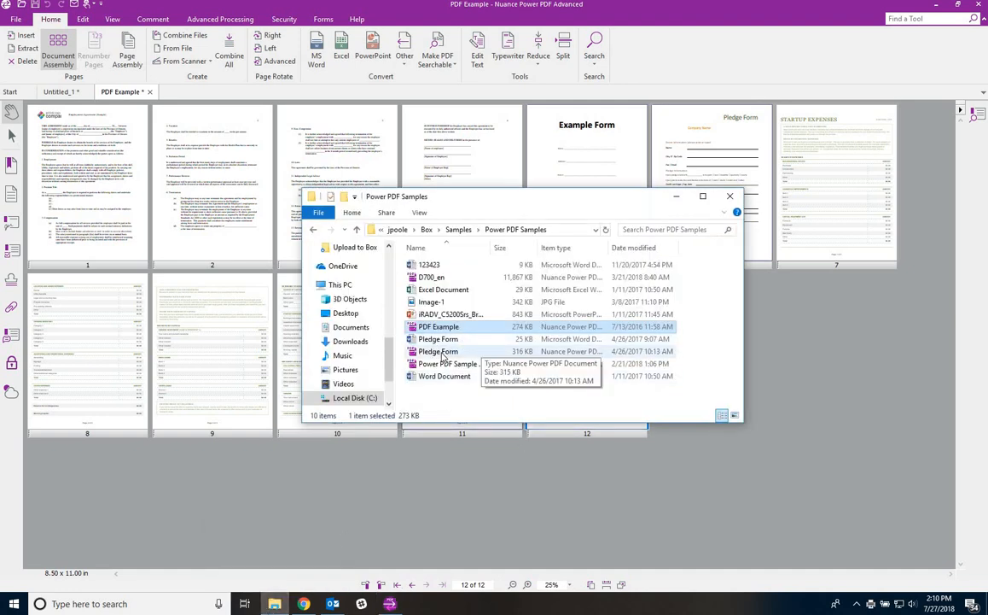
pyautogui.moveTo(437, 353); pyautogui.dragTo(793, 363)
pyautogui.click(676, 196)
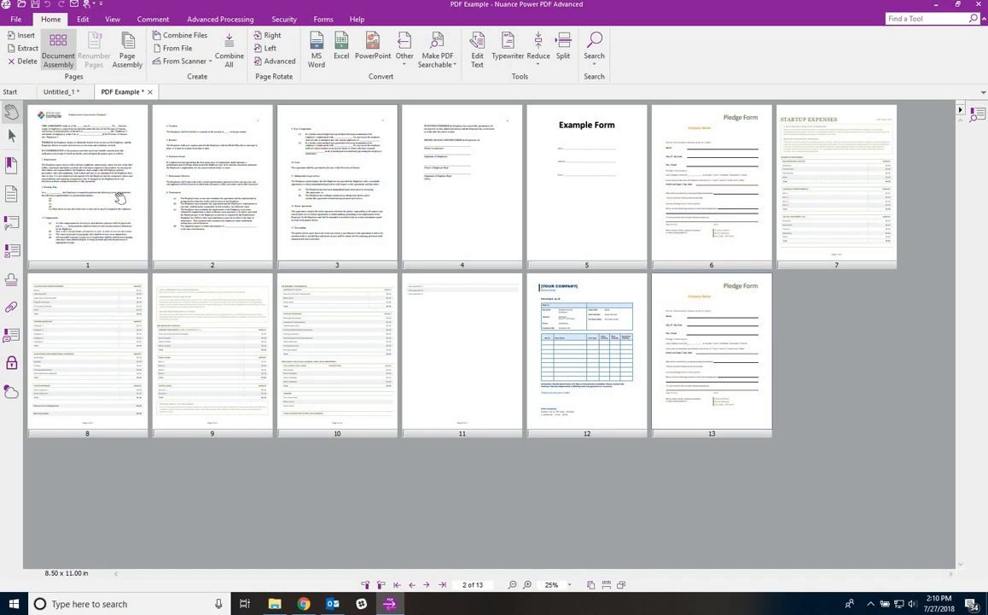
pyautogui.rightClick(117, 198)
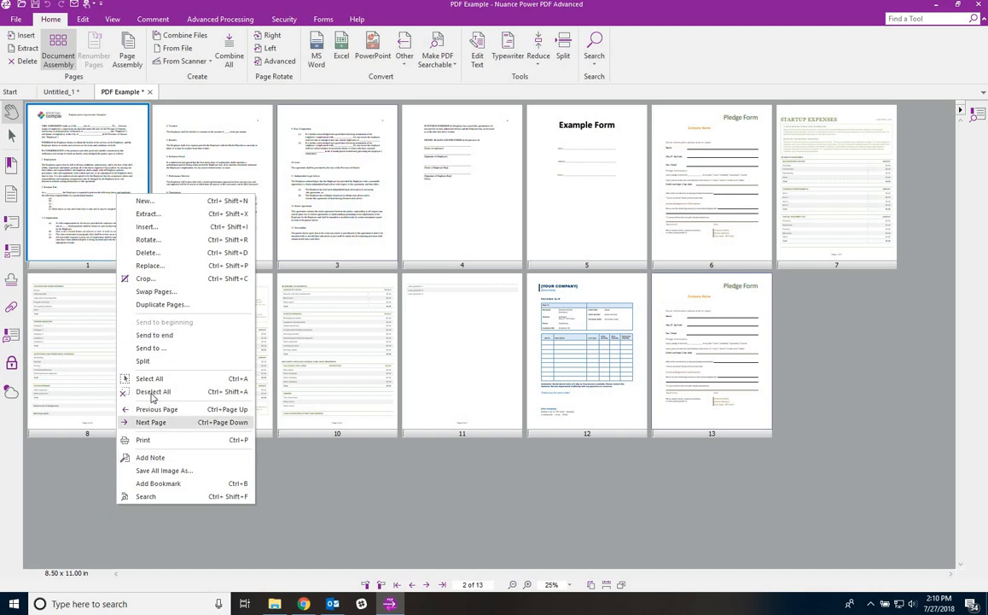
pyautogui.click(114, 133)
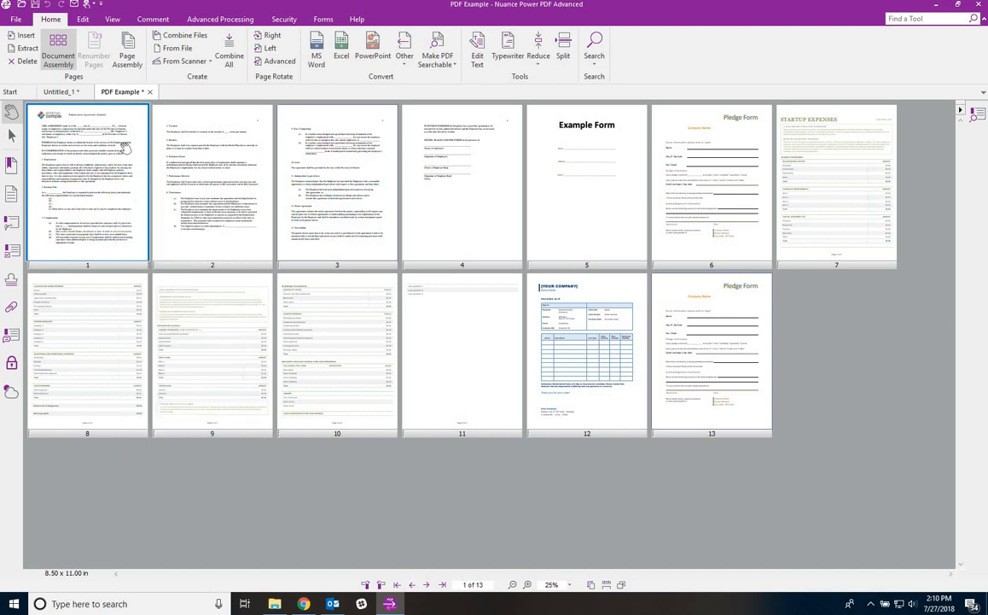
pyautogui.click(57, 53)
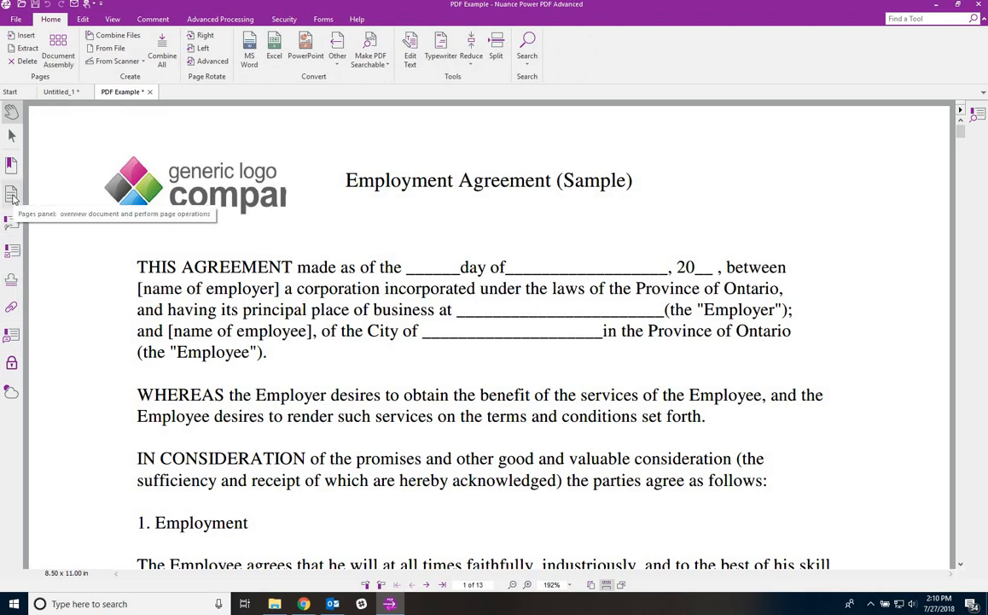
# - Browse pages 1 and 2 in the thumbnail panel, then hide the thumbnails so page 1 fills the window
pyautogui.click(12, 194)
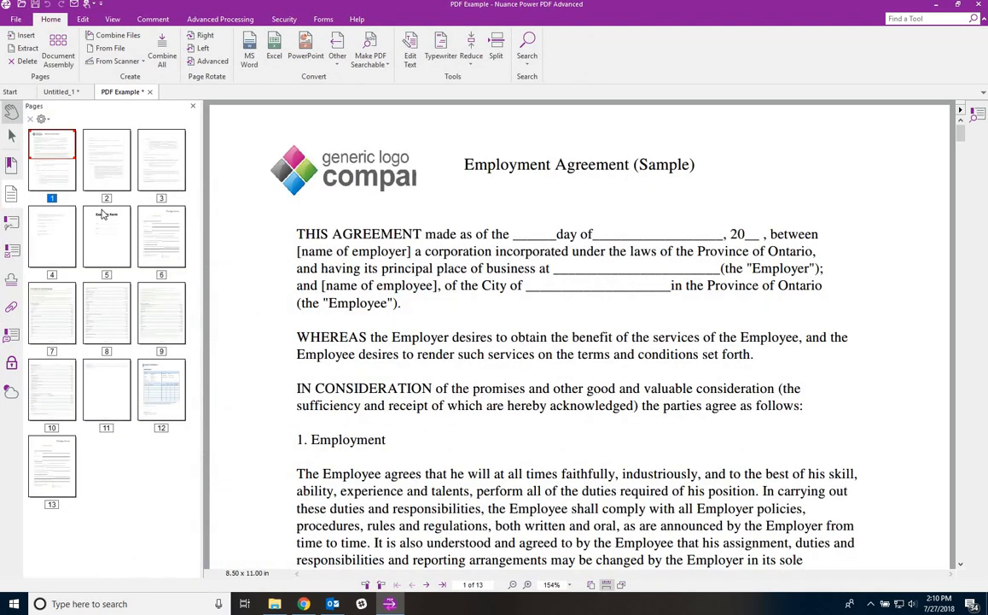
pyautogui.click(111, 157)
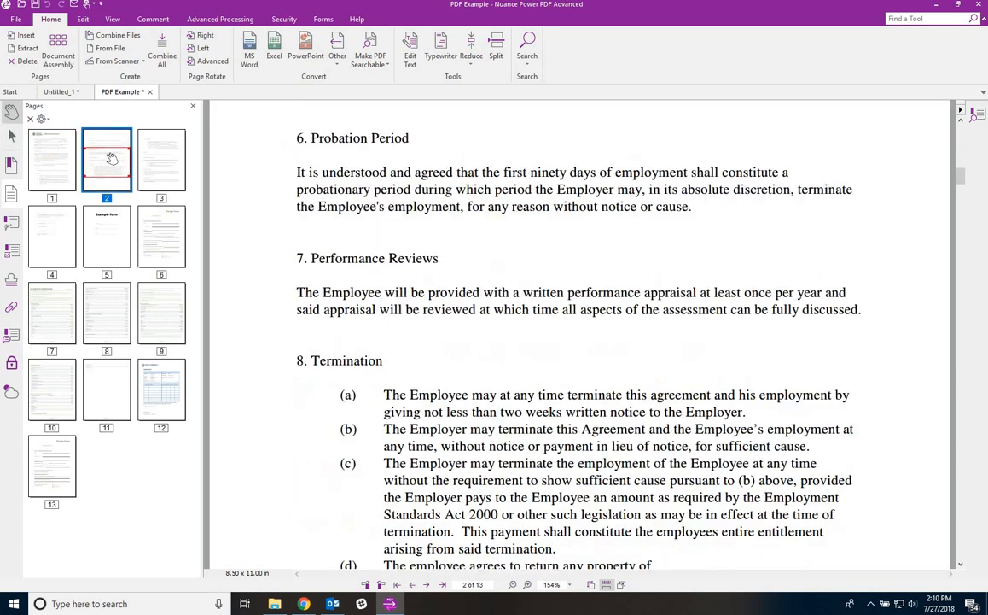
pyautogui.click(51, 148)
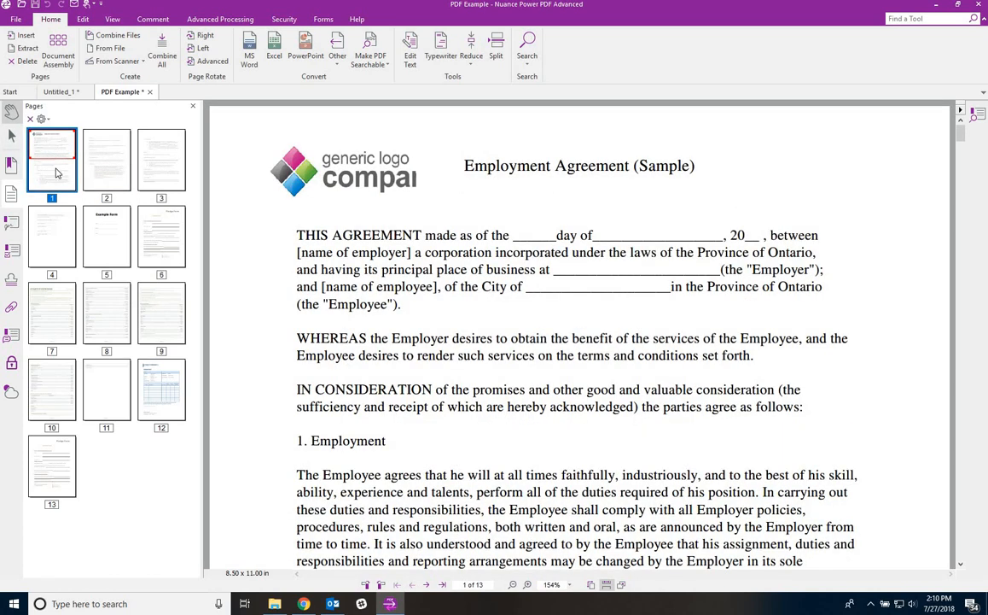
pyautogui.rightClick(53, 178)
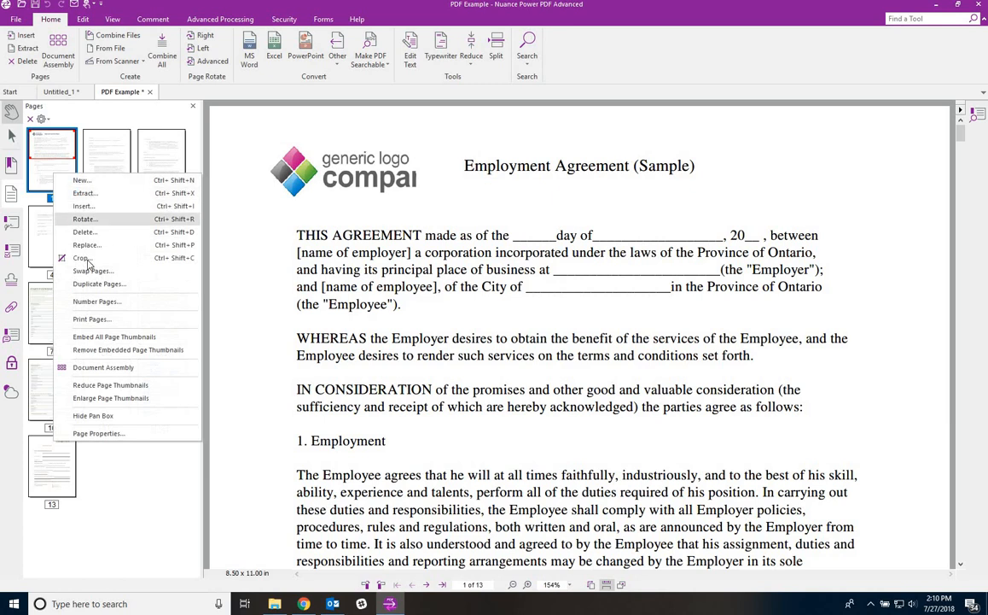
pyautogui.click(48, 199)
pyautogui.moveTo(48, 199)
pyautogui.mouseDown()
pyautogui.moveTo(118, 194)
pyautogui.moveTo(61, 190)
pyautogui.moveTo(120, 175)
pyautogui.moveTo(64, 175)
pyautogui.moveTo(124, 172)
pyautogui.moveTo(134, 187)
pyautogui.moveTo(37, 181)
pyautogui.mouseUp()
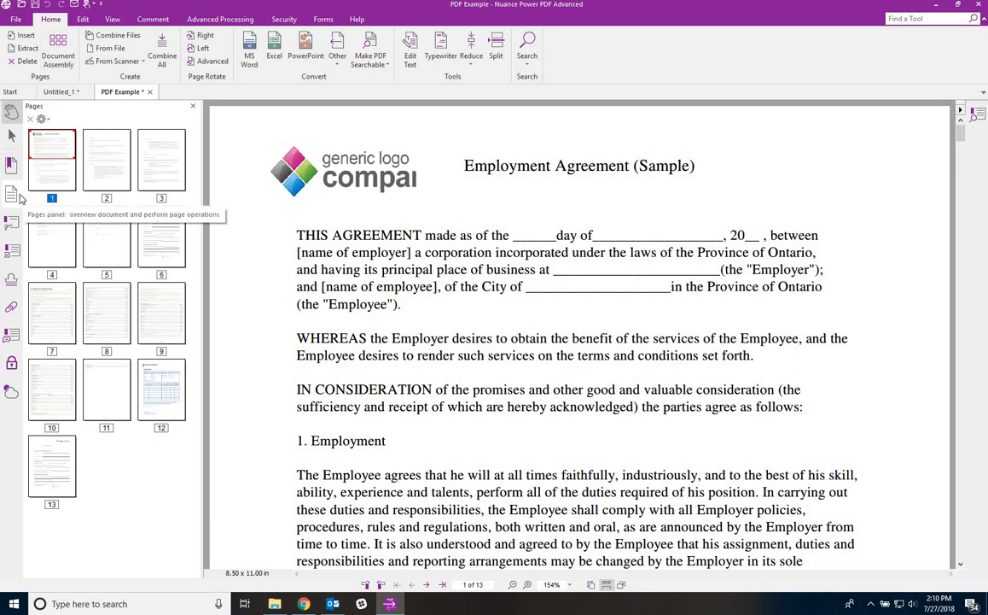
pyautogui.click(16, 196)
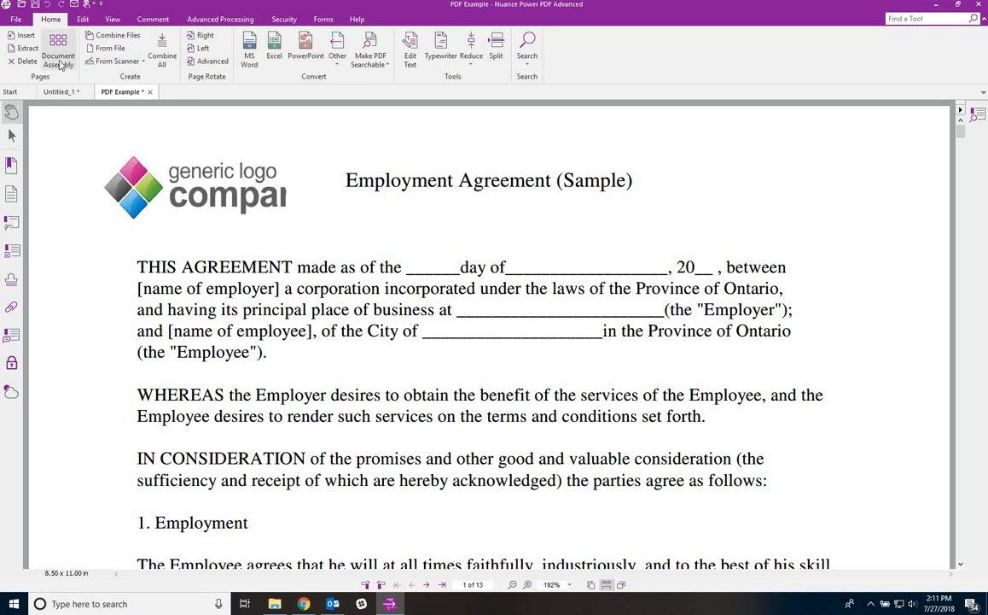
# - Drag the Power PDF Sample file into the thumbnails after page 13, adding pages 14–16
pyautogui.click(11, 193)
pyautogui.click(275, 603)
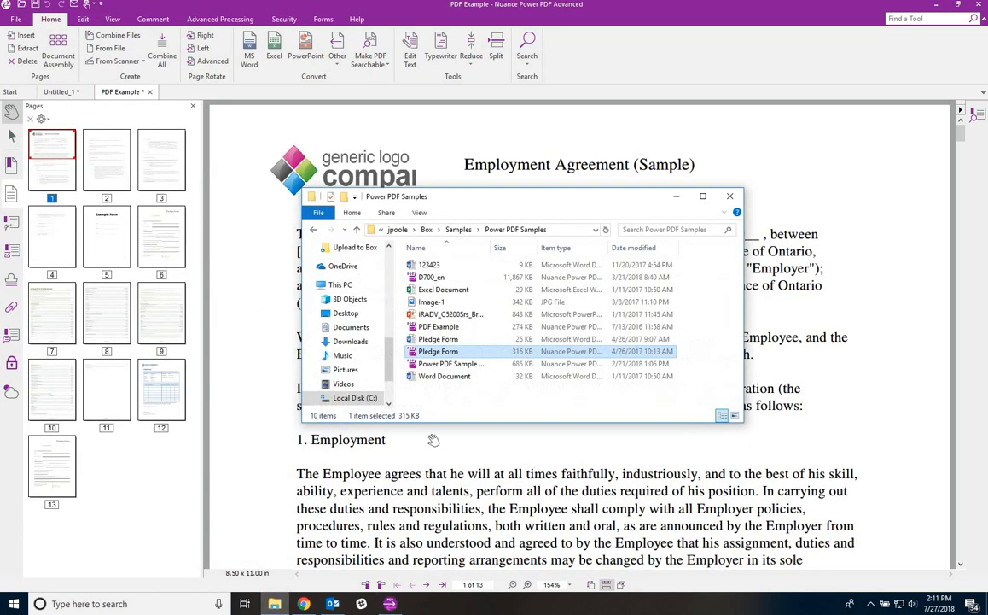
pyautogui.click(440, 364)
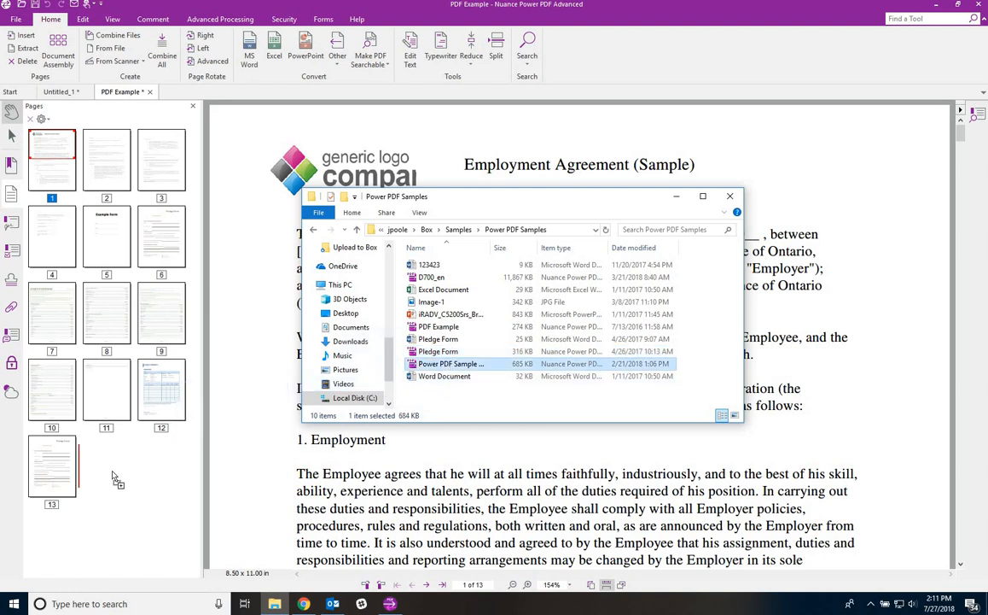
pyautogui.moveTo(109, 476); pyautogui.dragTo(104, 435)
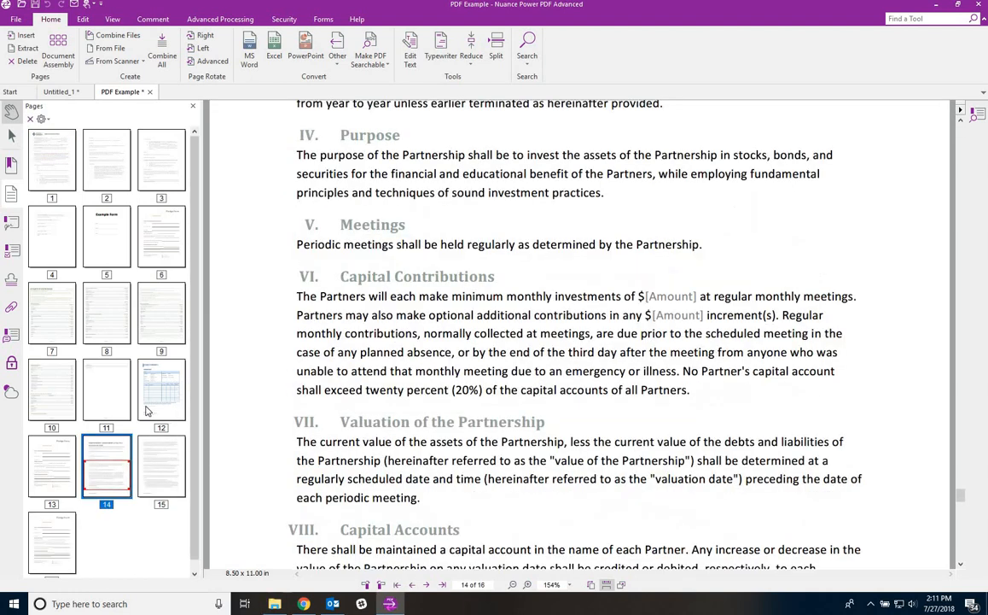
pyautogui.click(113, 455)
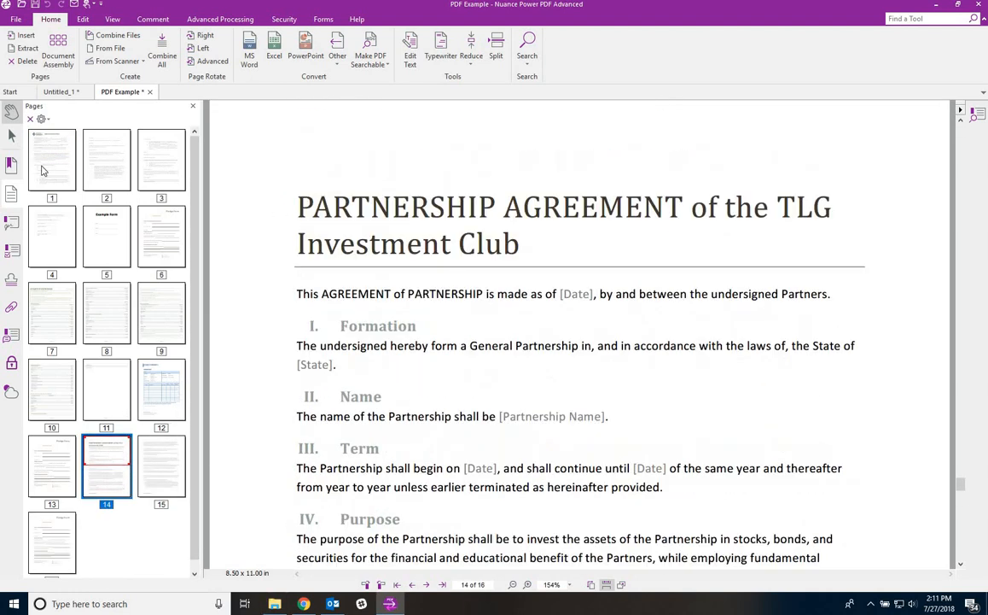
pyautogui.click(12, 175)
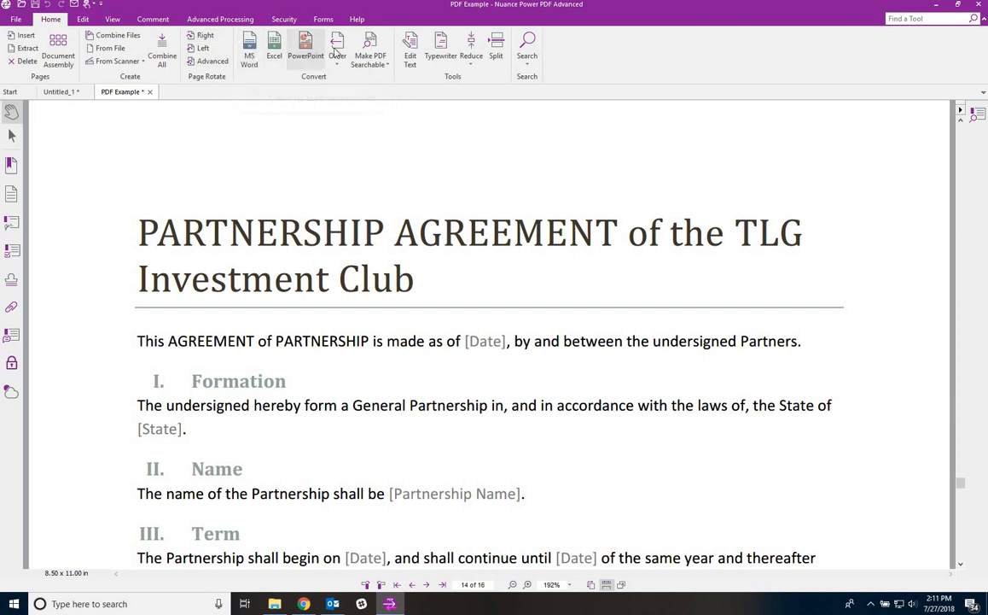
# - Convert only the current page 14 to Word, saving it as PDF Example222
pyautogui.click(249, 51)
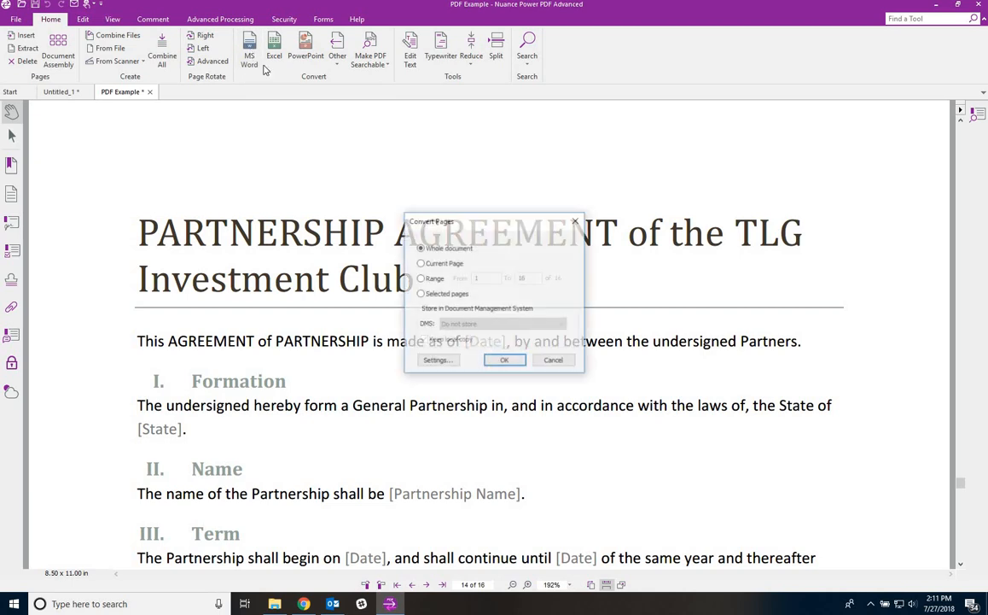
pyautogui.click(424, 262)
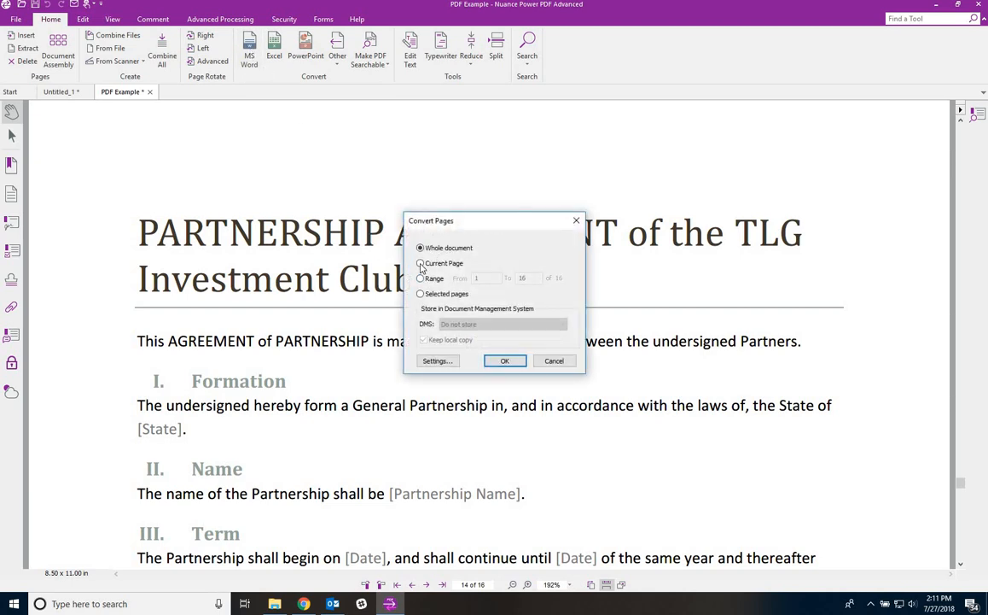
pyautogui.click(506, 361)
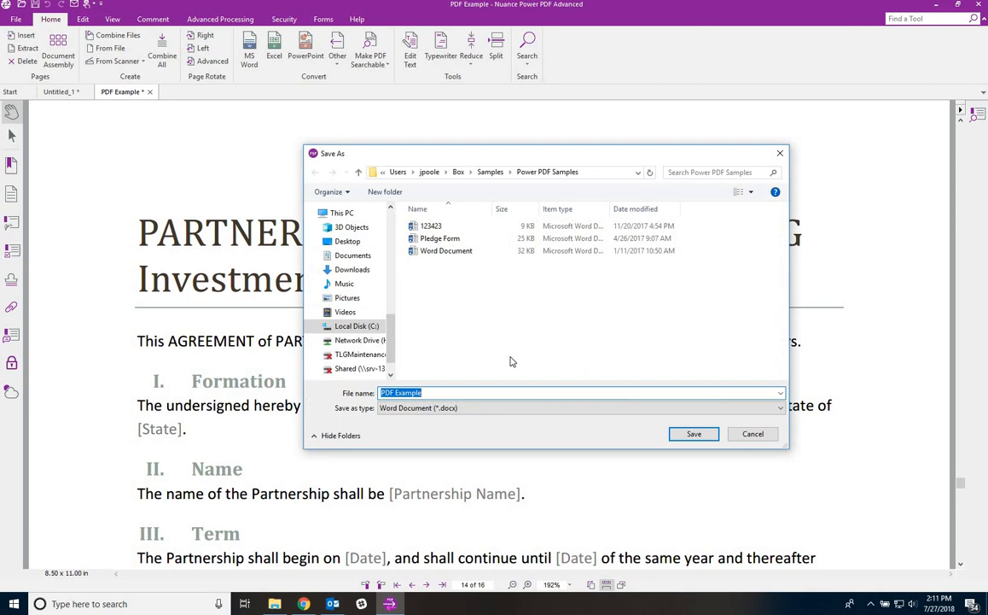
pyautogui.click(527, 394)
pyautogui.write('222')
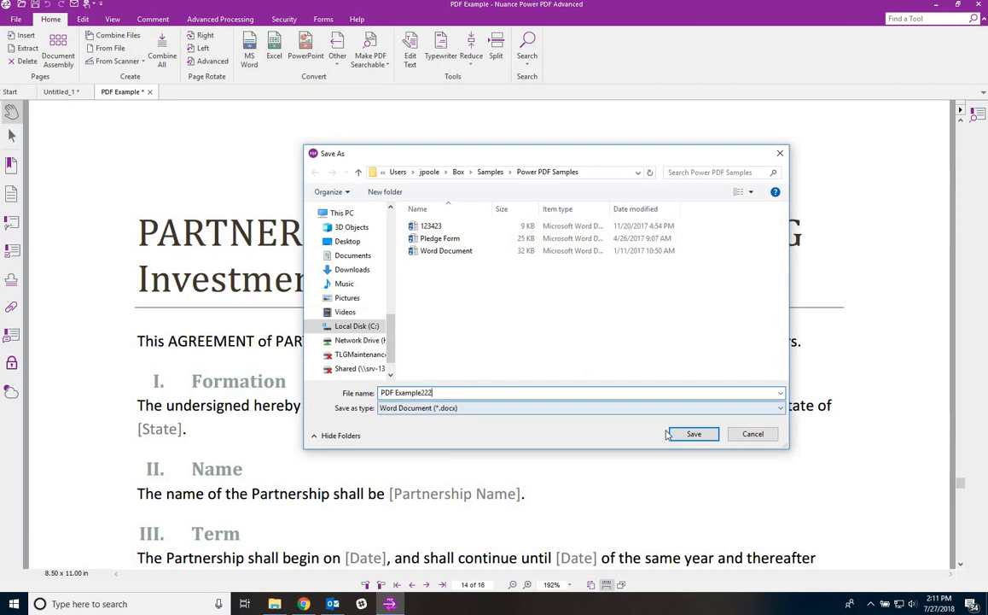
pyautogui.click(693, 434)
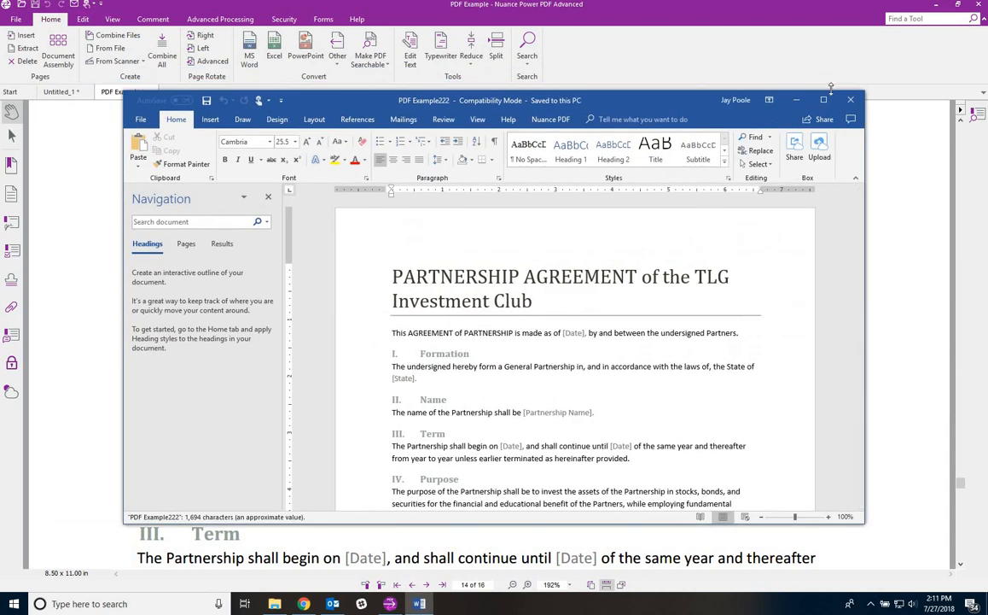
# - Overwrite two passages in the maximized Word conversion with test characters, then close without saving
pyautogui.doubleClick(750, 96)
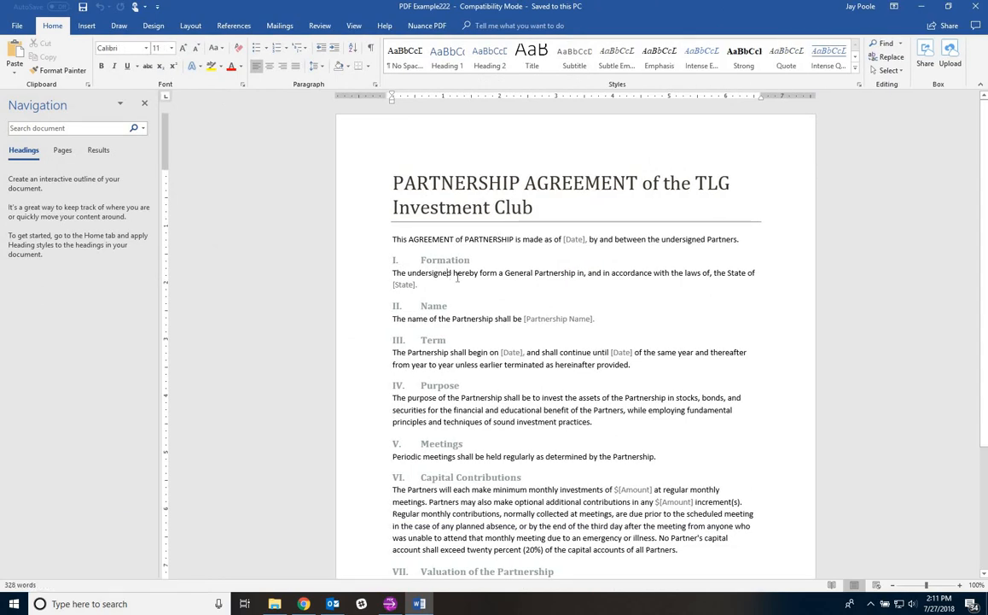
pyautogui.moveTo(407, 273); pyautogui.dragTo(498, 275)
pyautogui.write('sdsdfsdfsdfsdfsdfsf')
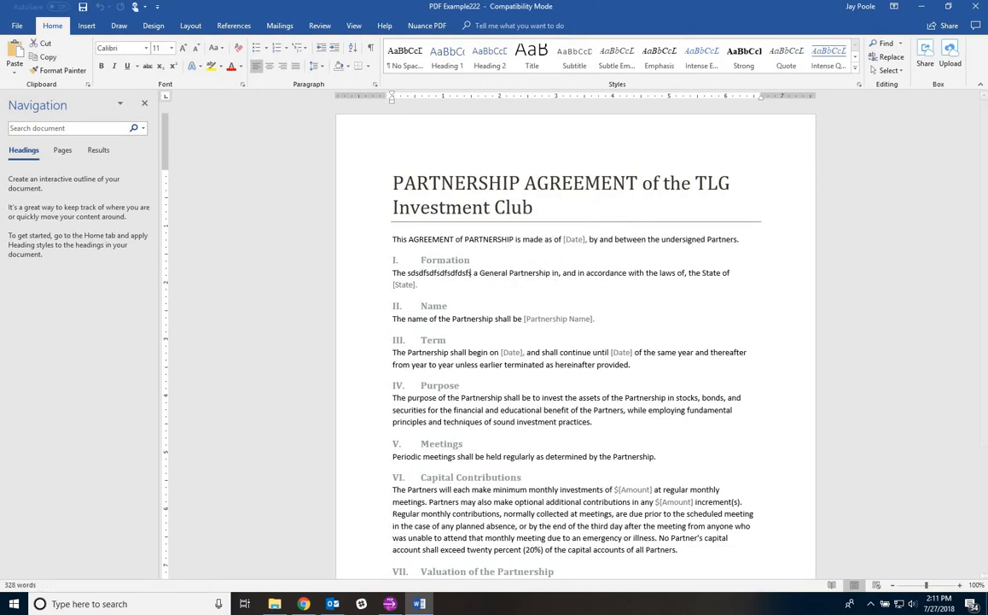
pyautogui.scroll(-3, 471, 273)
pyautogui.moveTo(470, 370); pyautogui.dragTo(577, 371)
pyautogui.write('sdf')
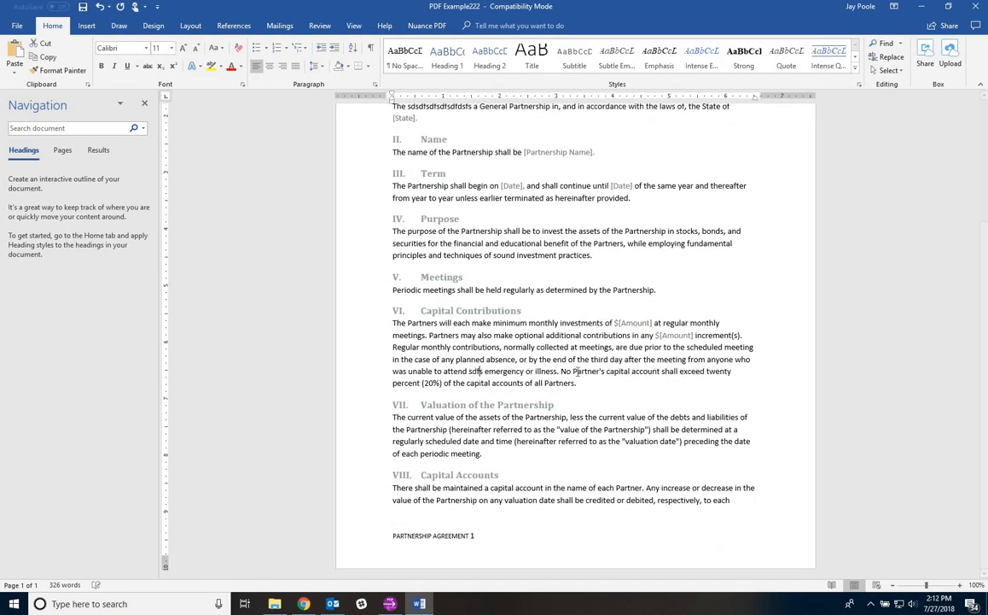
pyautogui.write('sdfs')
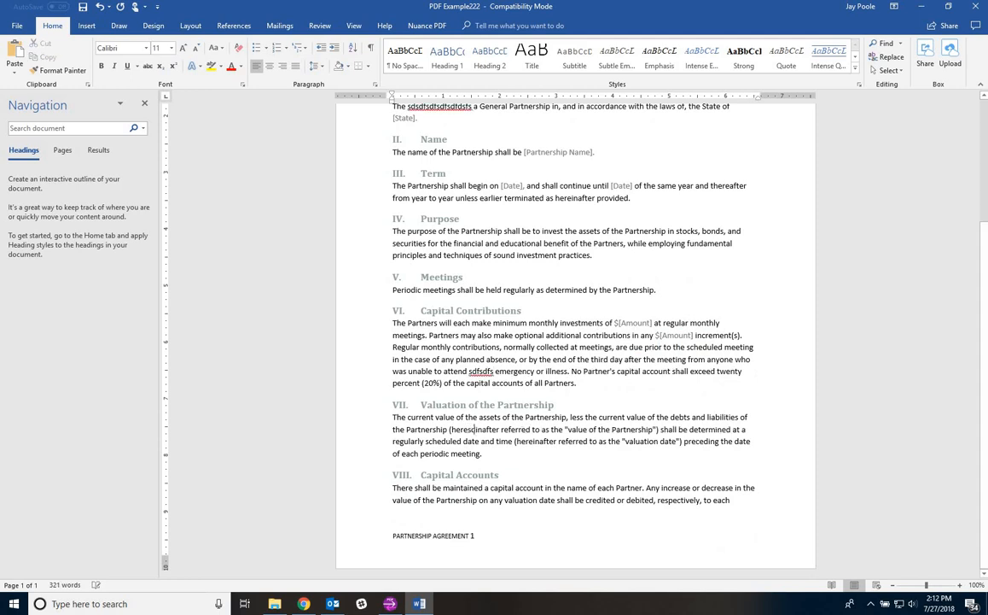
pyautogui.write('dfsdfs')
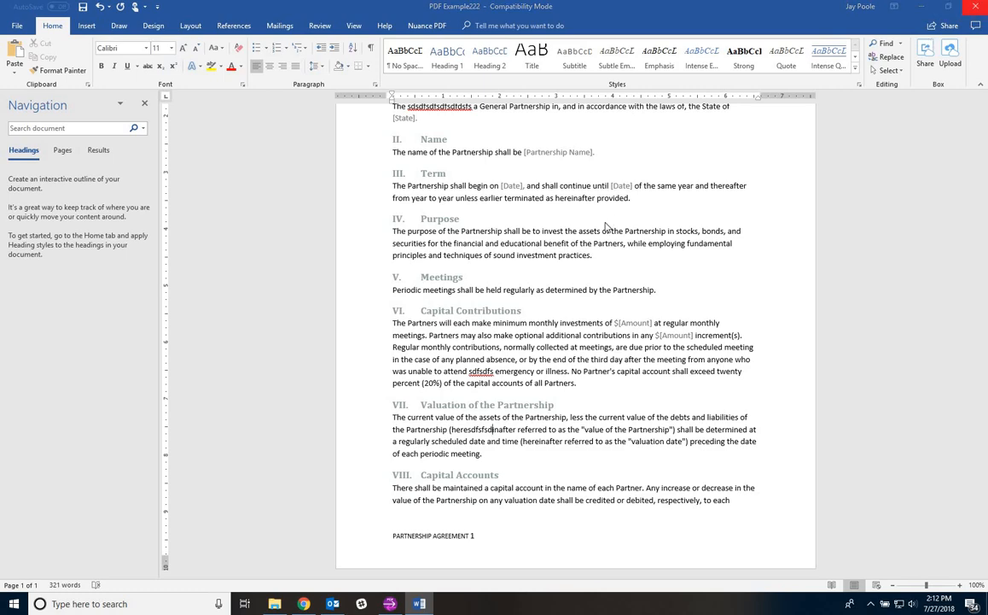
pyautogui.hotkey('alt', 'F4')
pyautogui.click(499, 326)
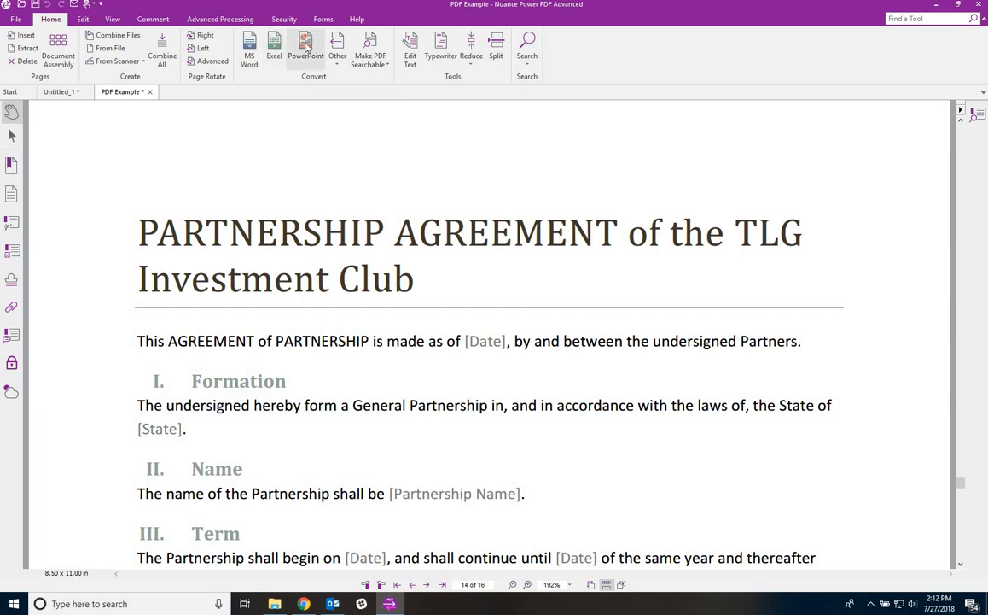
pyautogui.click(346, 59)
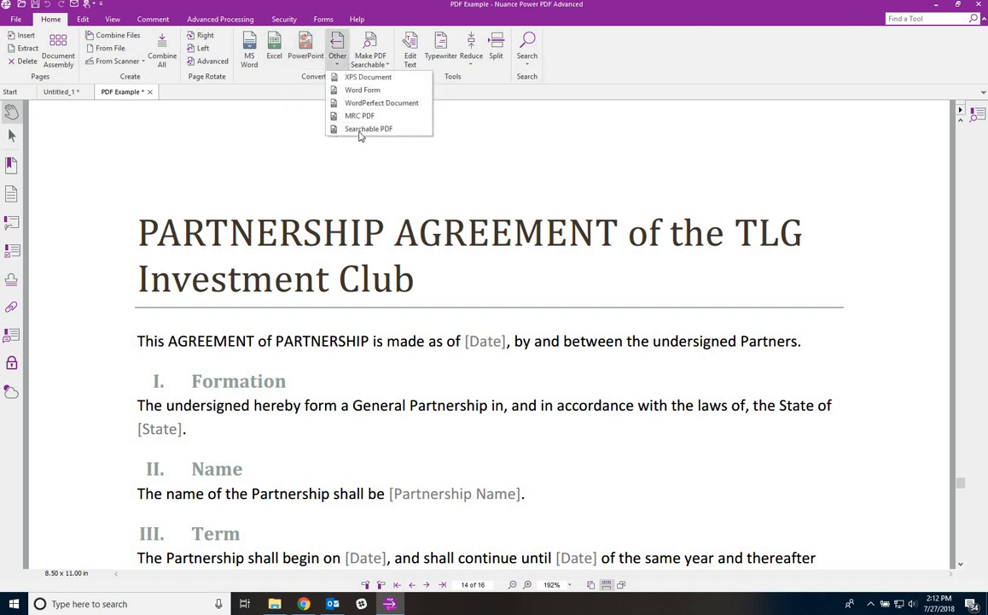
pyautogui.click(254, 143)
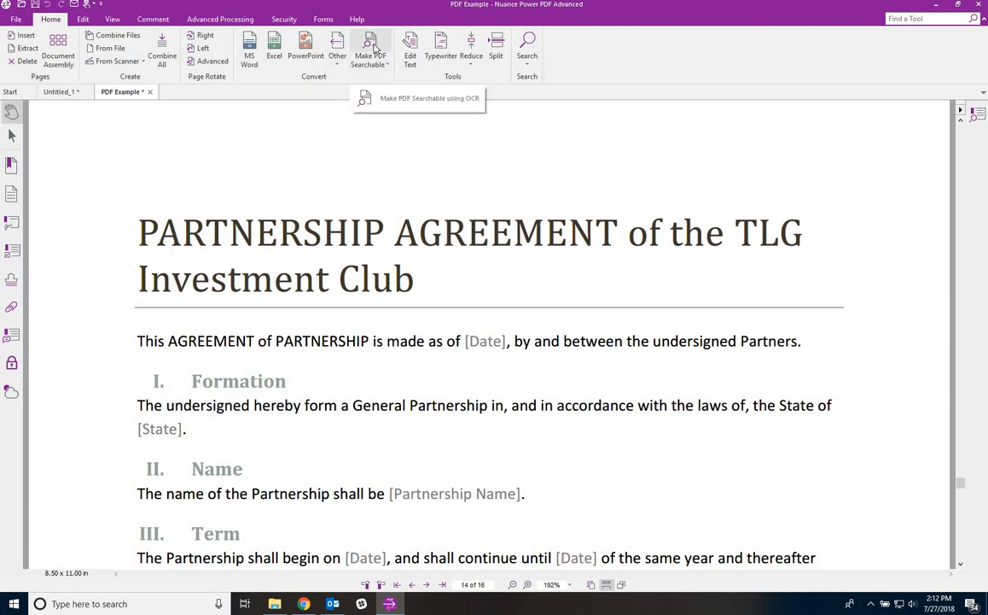
pyautogui.click(374, 49)
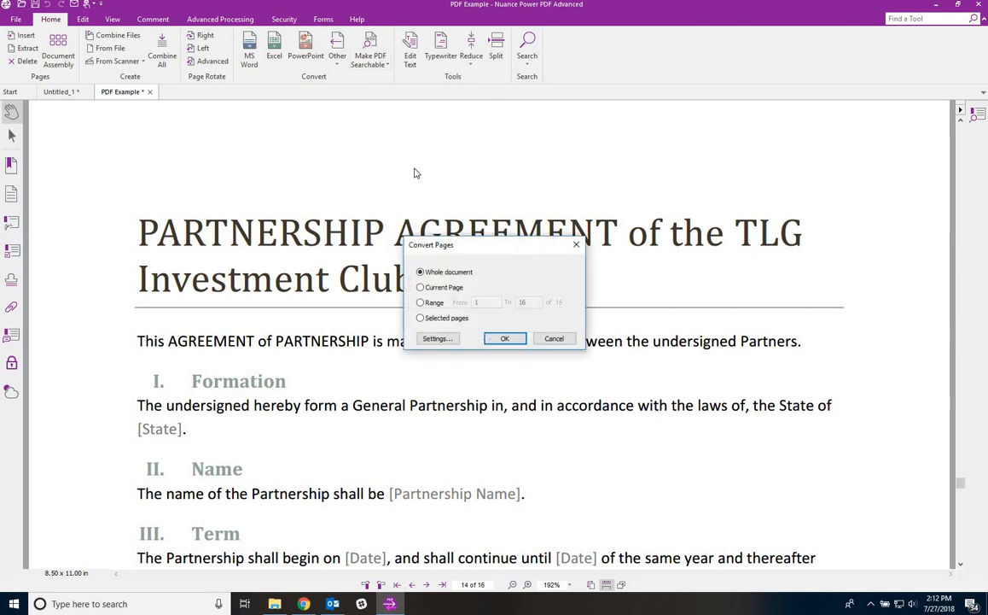
pyautogui.click(436, 339)
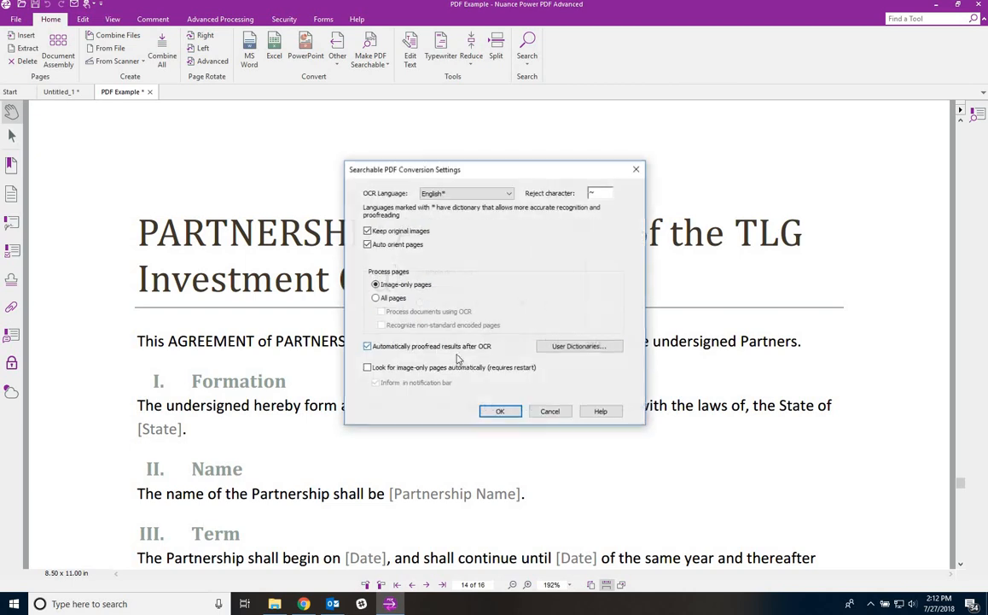
pyautogui.click(368, 347)
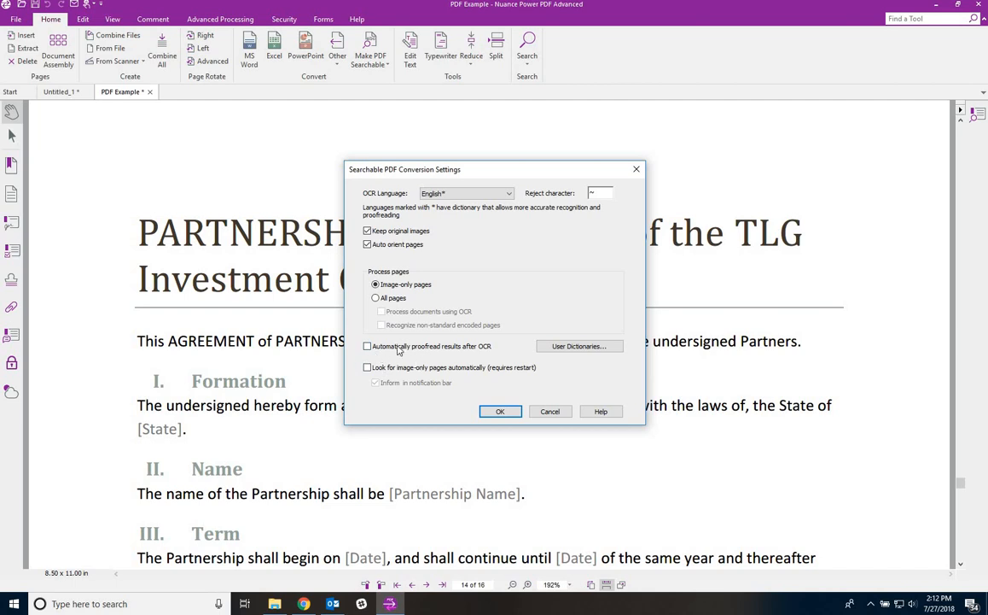
pyautogui.click(551, 411)
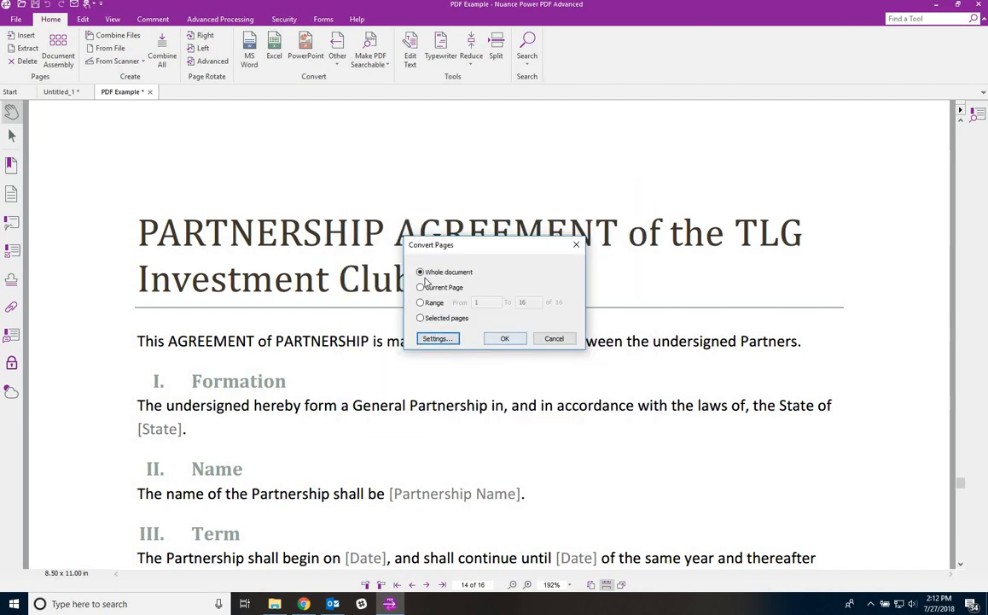
pyautogui.click(554, 338)
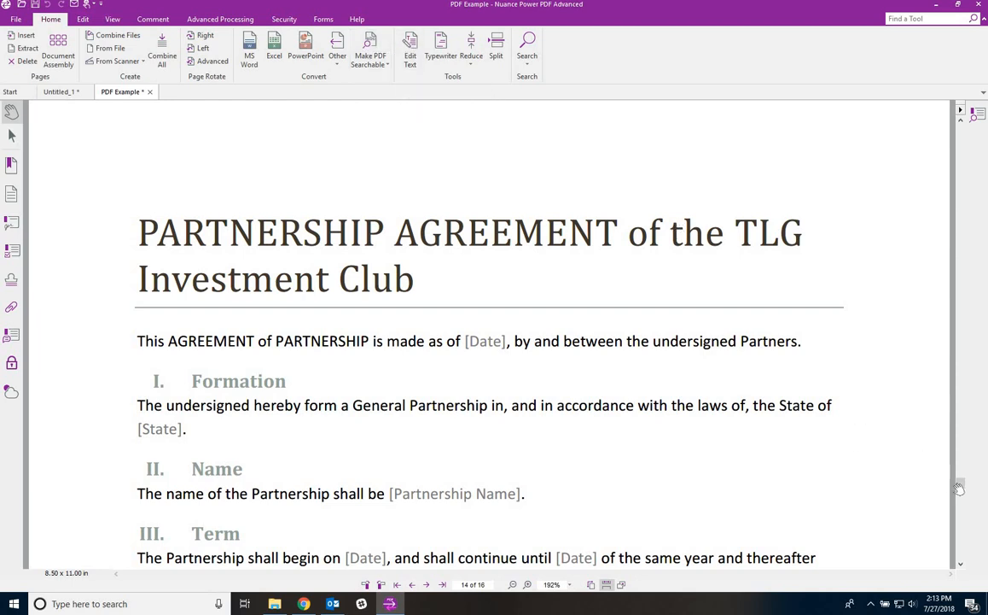
# - Append 'See the sample' to the widened Employment Agreement title, move its box up-left, and close Edit Text
pyautogui.click(960, 180)
pyautogui.moveTo(962, 179); pyautogui.dragTo(962, 124)
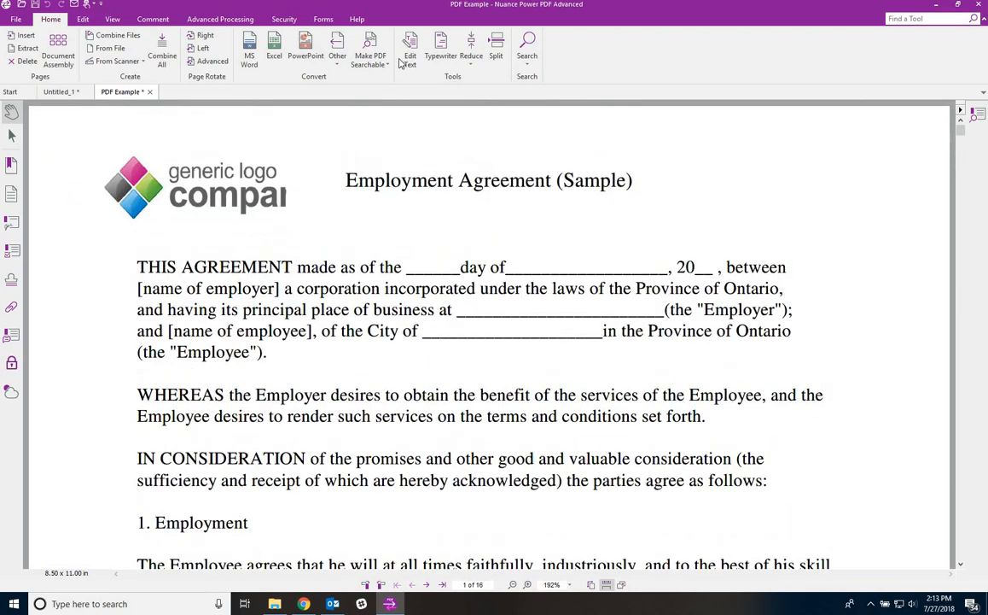
pyautogui.click(408, 47)
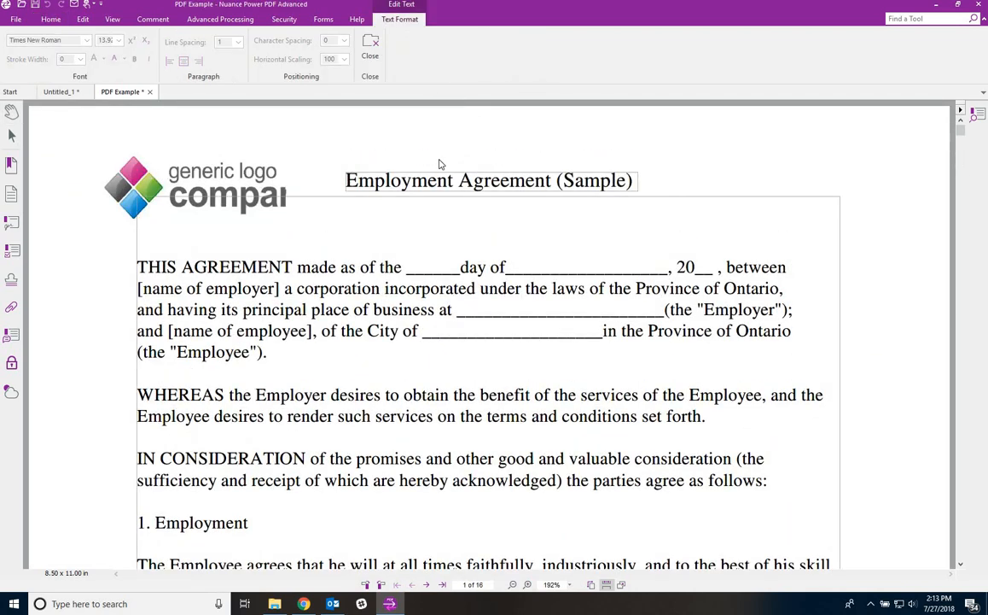
pyautogui.click(629, 177)
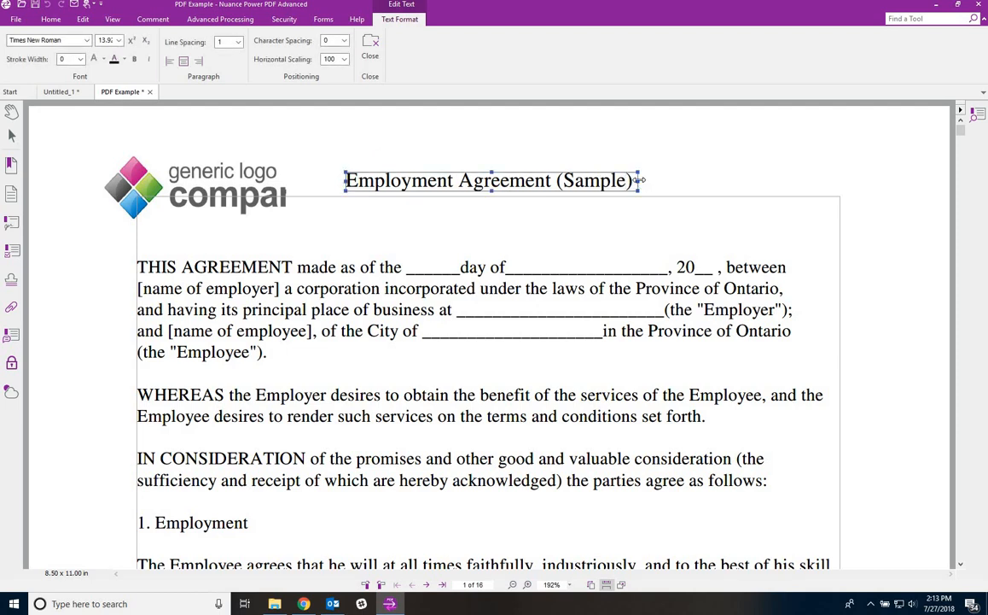
pyautogui.moveTo(640, 179); pyautogui.dragTo(768, 180)
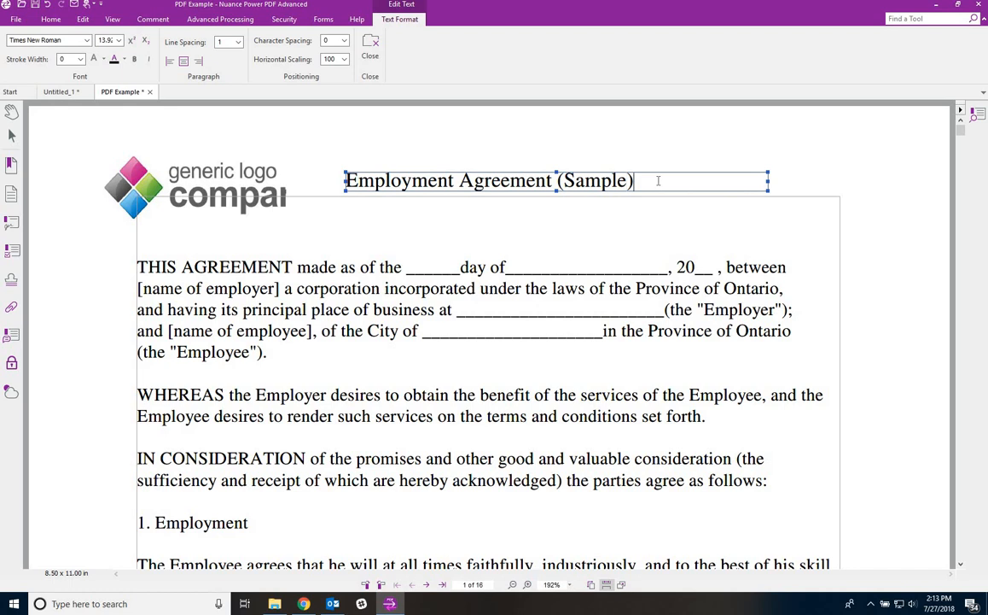
pyautogui.write('S')
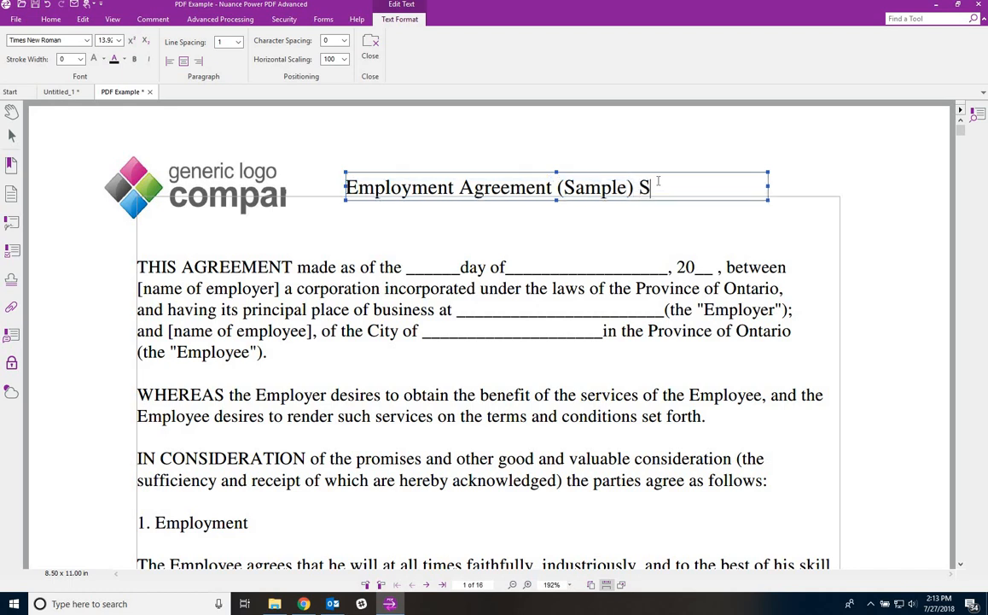
pyautogui.write('ee the sample')
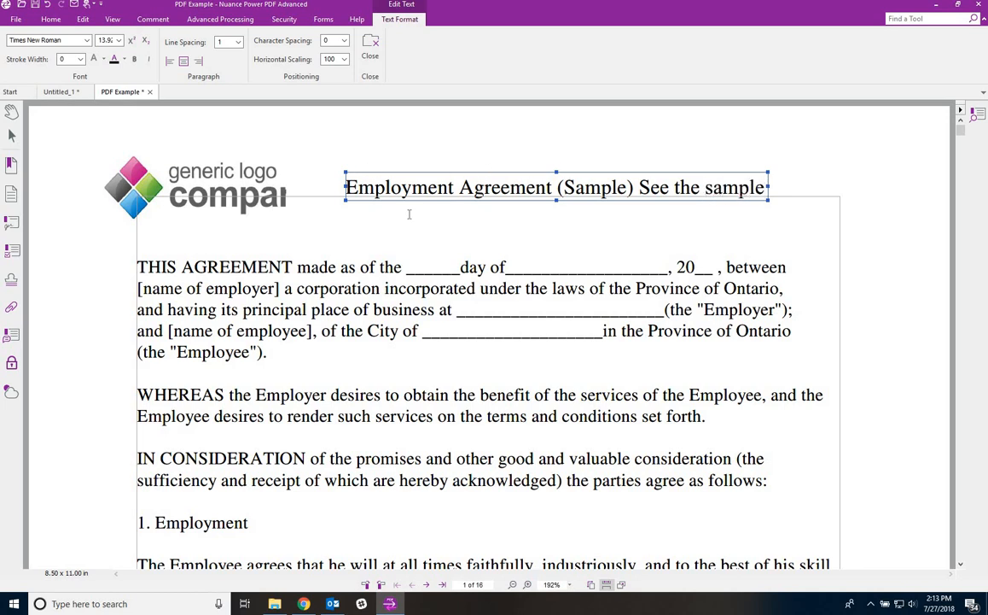
pyautogui.moveTo(502, 172); pyautogui.dragTo(479, 165)
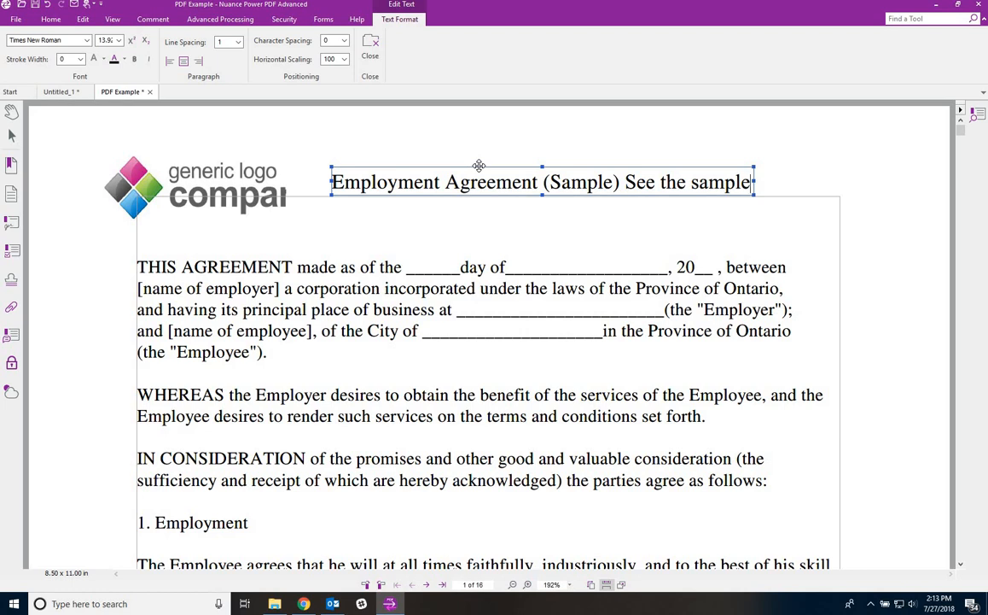
pyautogui.click(370, 47)
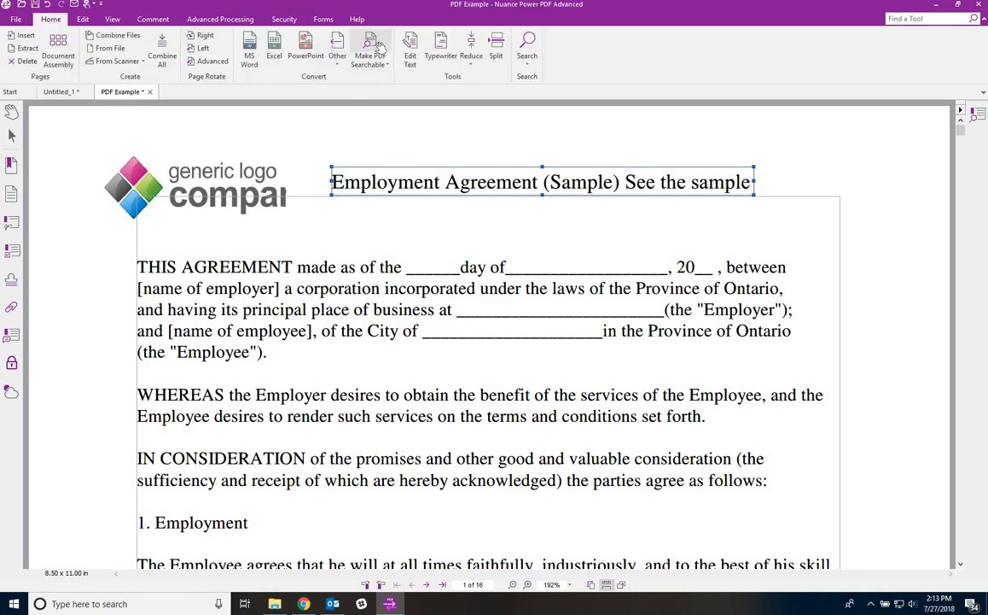
# - Type 'This is a test' with the Typewriter on the blank after 'day of'
pyautogui.click(449, 51)
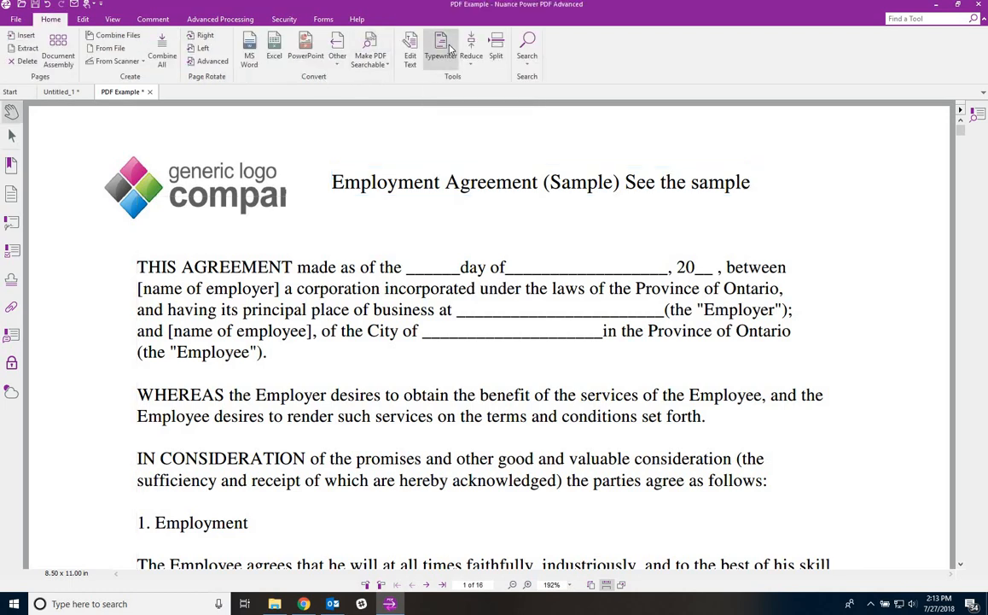
pyautogui.click(79, 18)
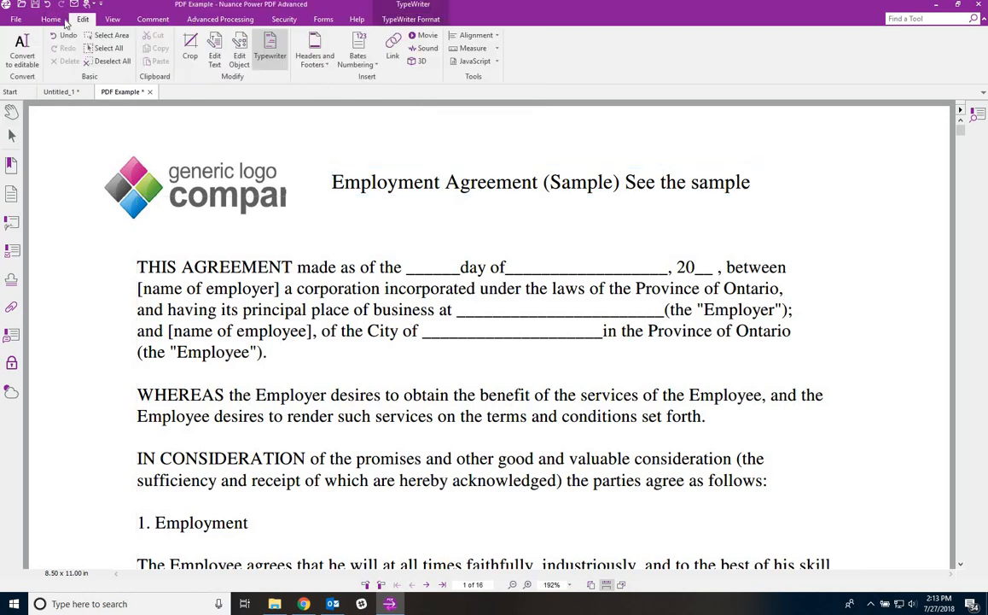
pyautogui.click(53, 20)
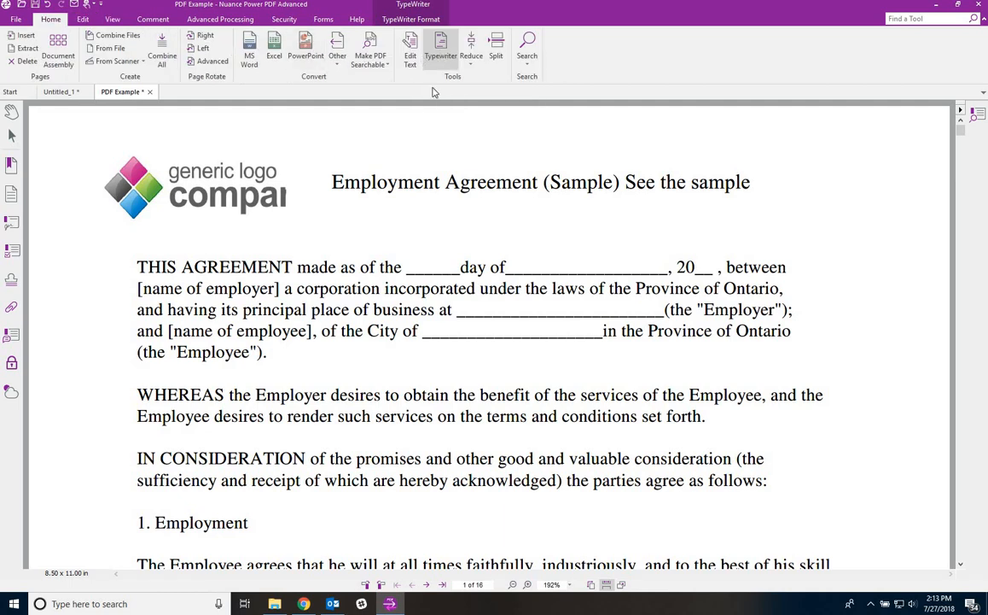
pyautogui.click(421, 21)
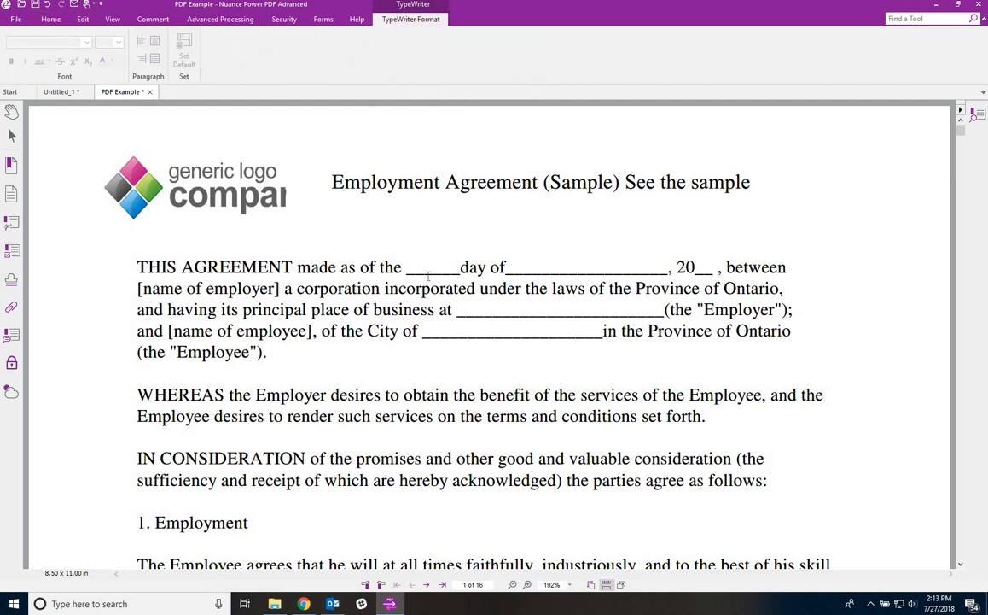
pyautogui.scroll(-2, 428, 275)
pyautogui.scroll(1, 491, 166)
pyautogui.click(517, 198)
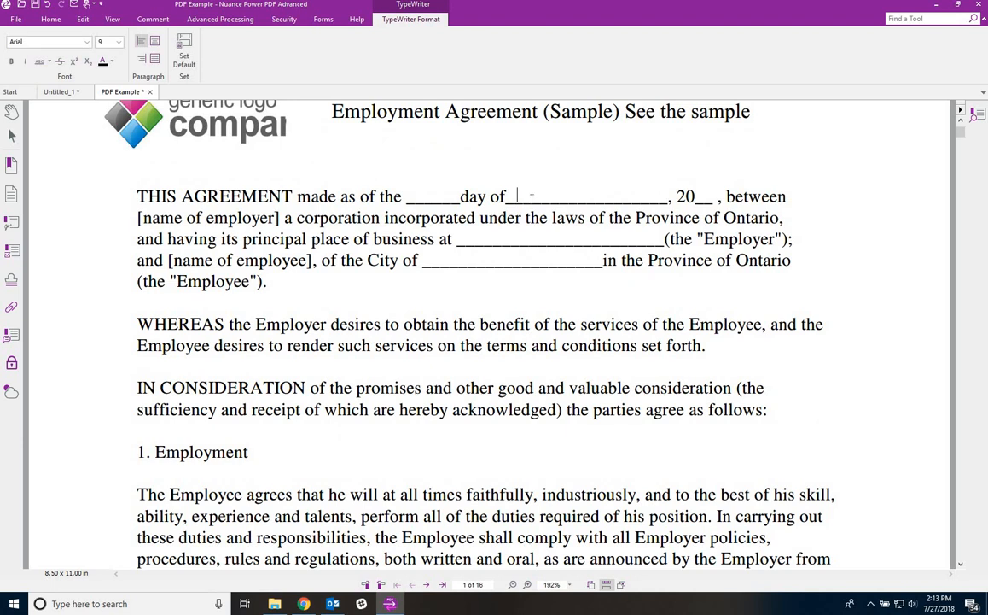
pyautogui.write('This is a test')
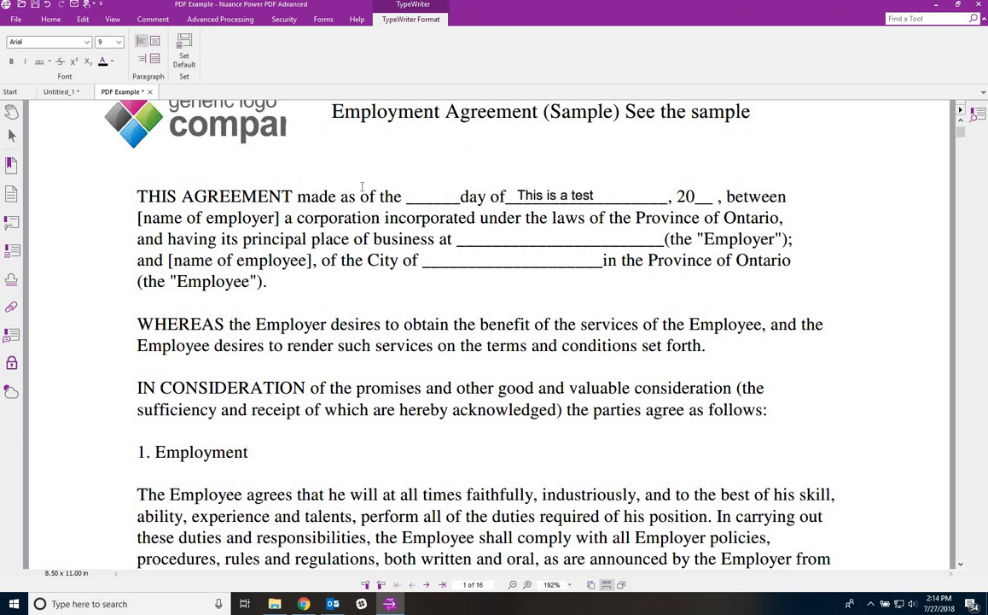
# - Make red the default typewriter colour, then type 'Test' on the business address blank and 'test' on the City blank
pyautogui.click(112, 66)
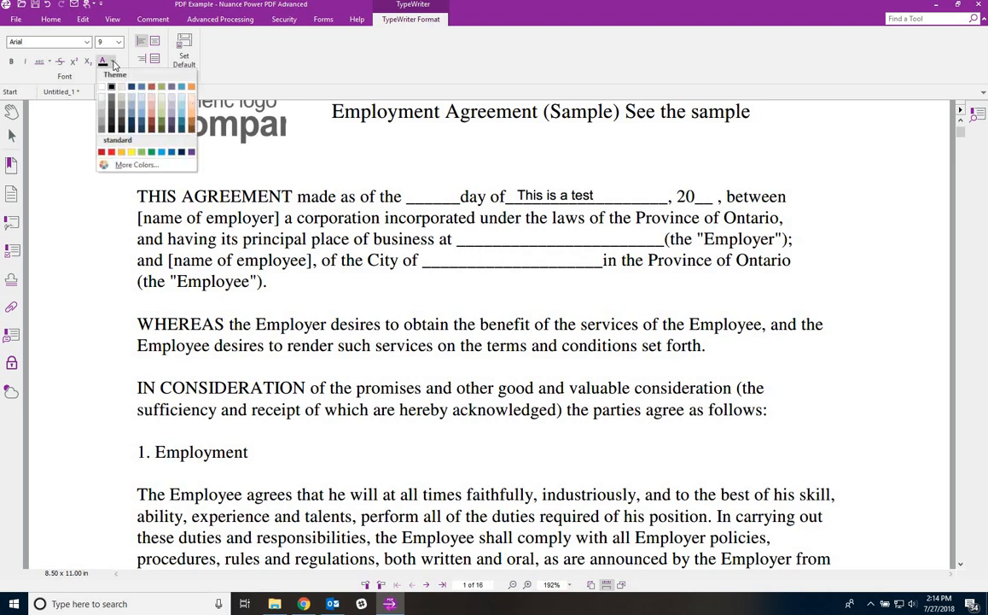
pyautogui.click(101, 137)
pyautogui.click(181, 64)
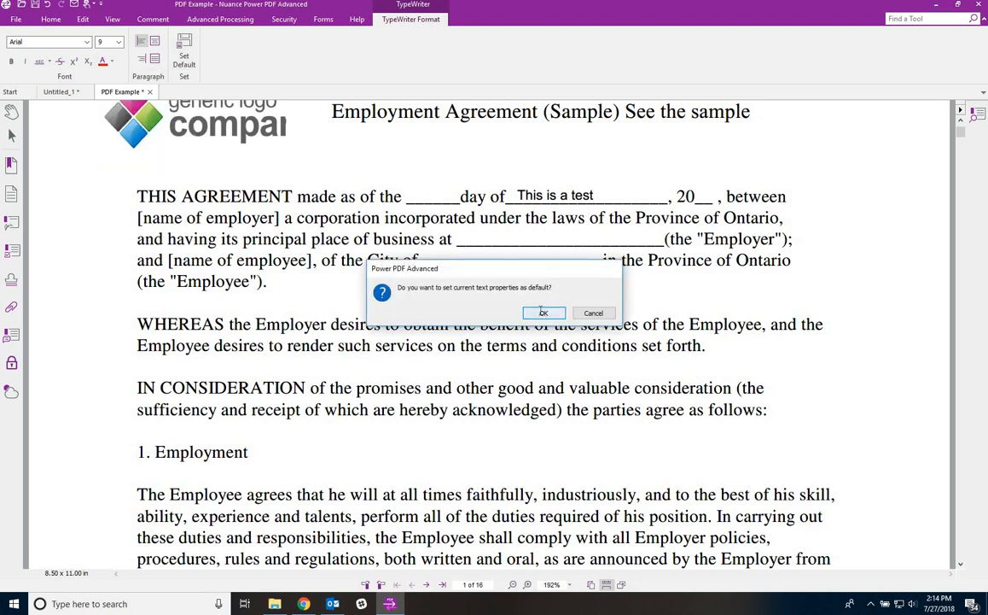
pyautogui.click(543, 312)
pyautogui.click(477, 241)
pyautogui.write('Test')
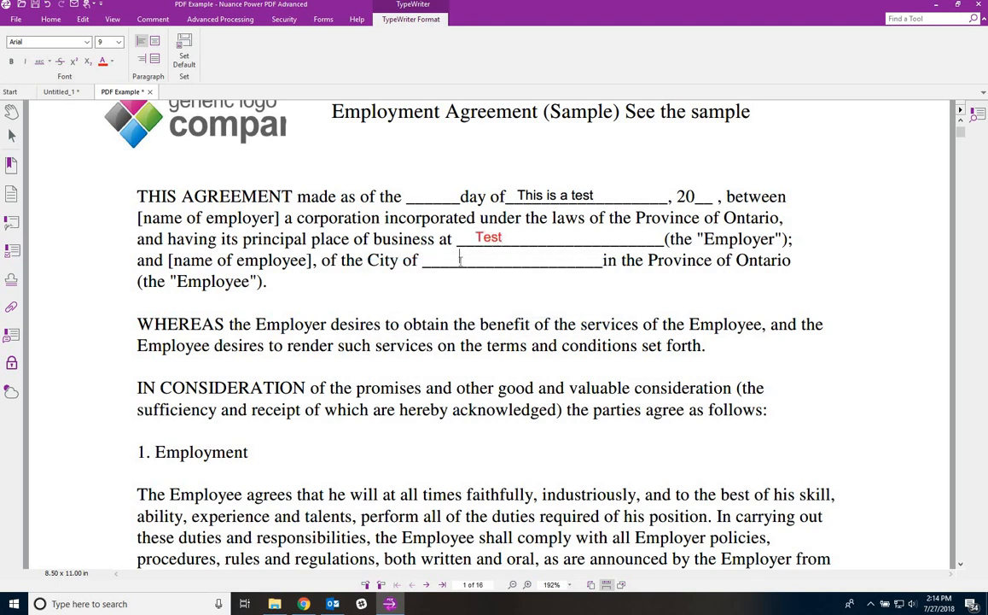
pyautogui.click(462, 265)
pyautogui.write('test')
# - Select the two new text boxes, then return to the Hand tool
pyautogui.click(559, 197)
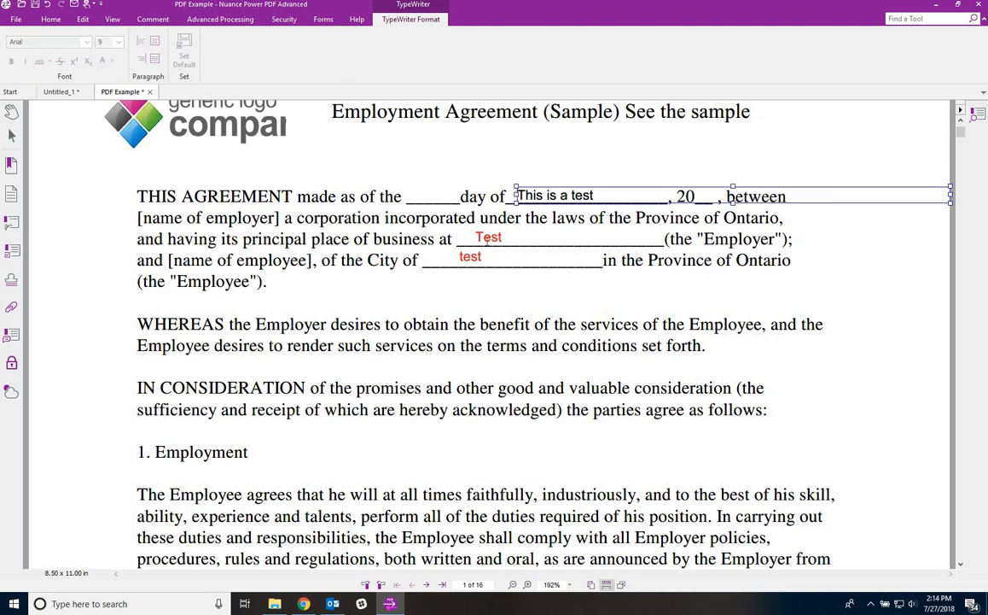
pyautogui.click(484, 238)
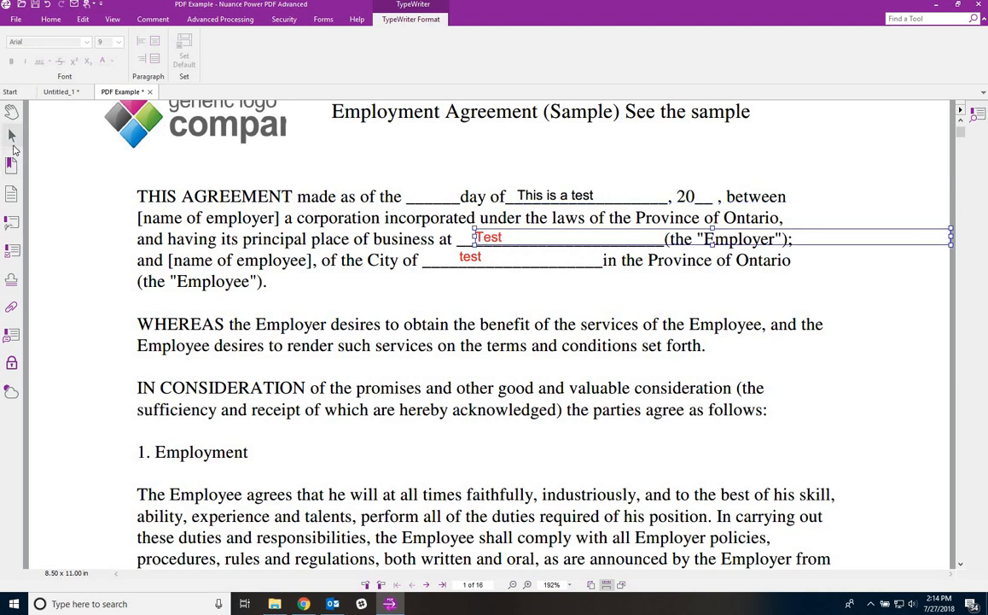
pyautogui.click(55, 20)
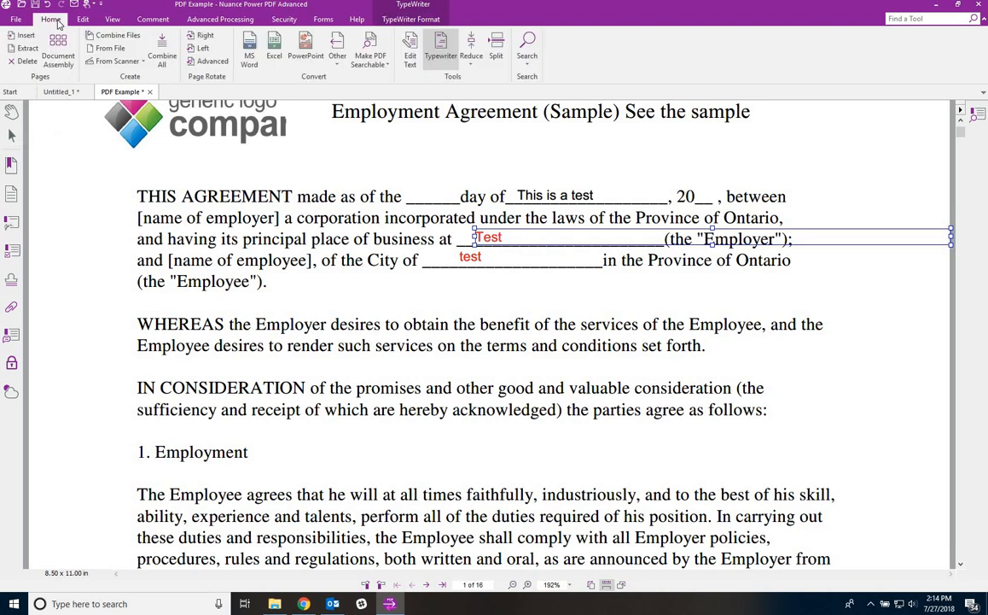
pyautogui.click(13, 110)
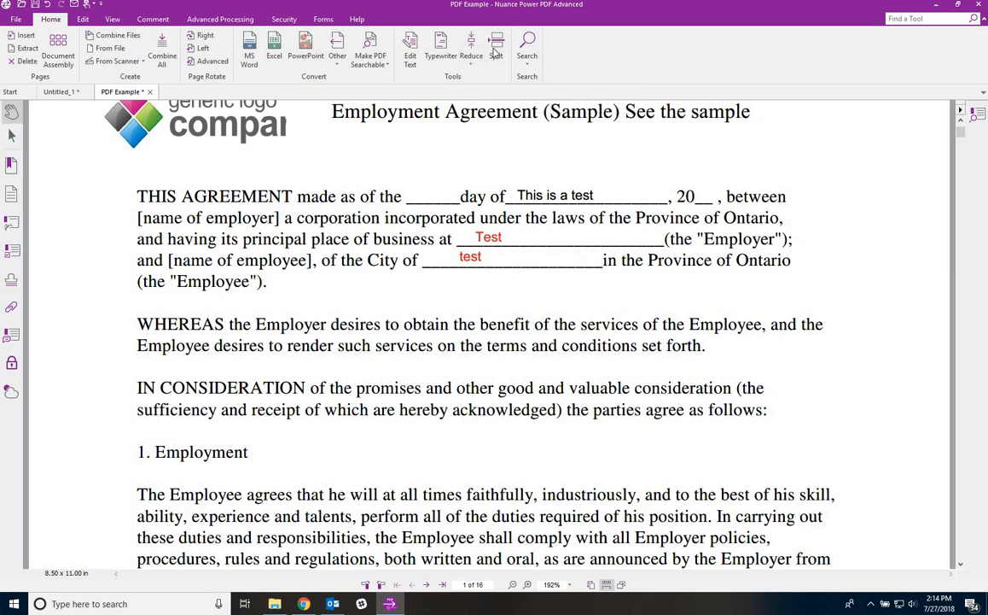
pyautogui.click(495, 53)
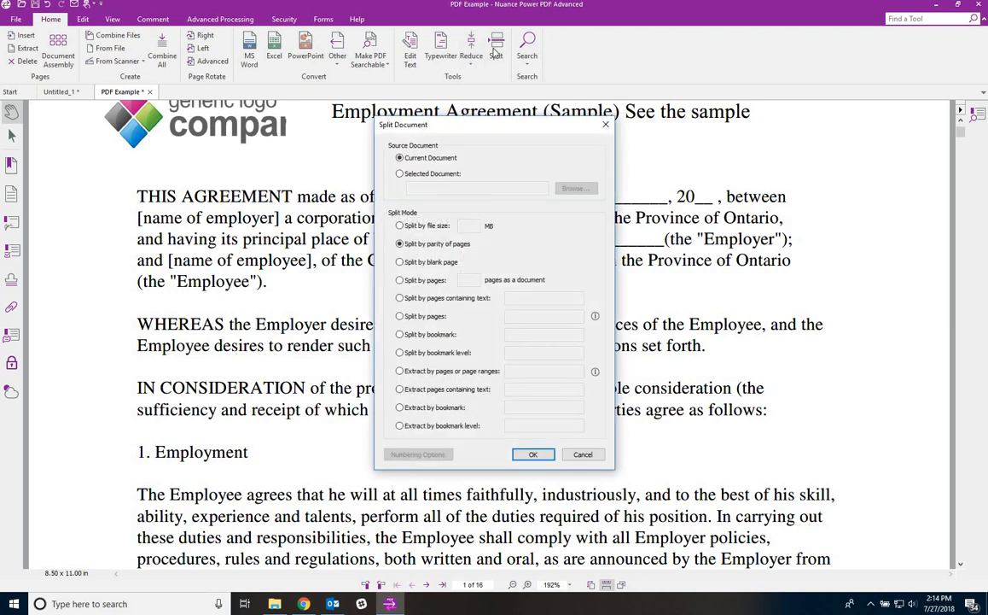
pyautogui.click(404, 227)
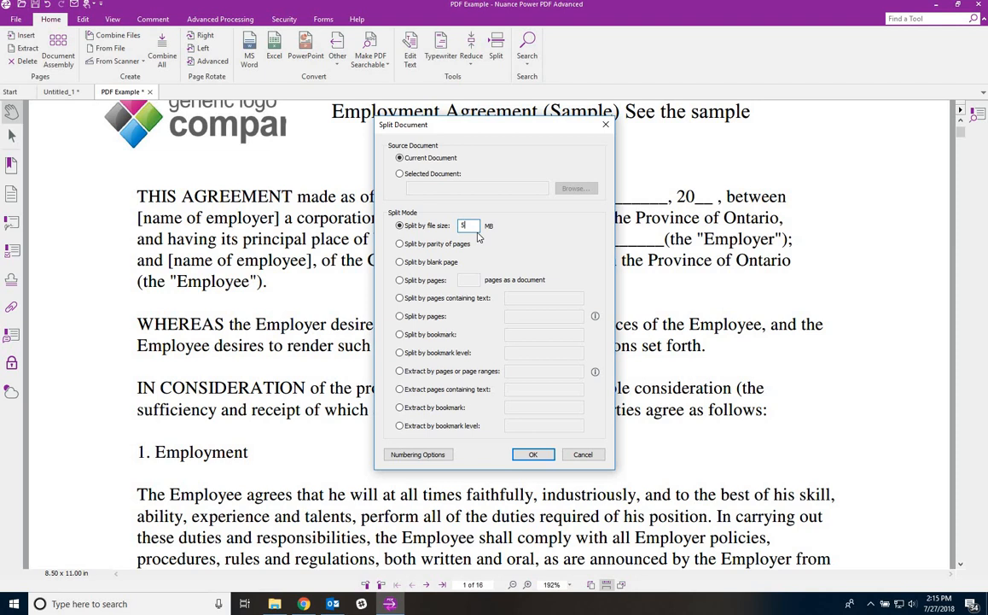
pyautogui.click(398, 264)
pyautogui.click(399, 280)
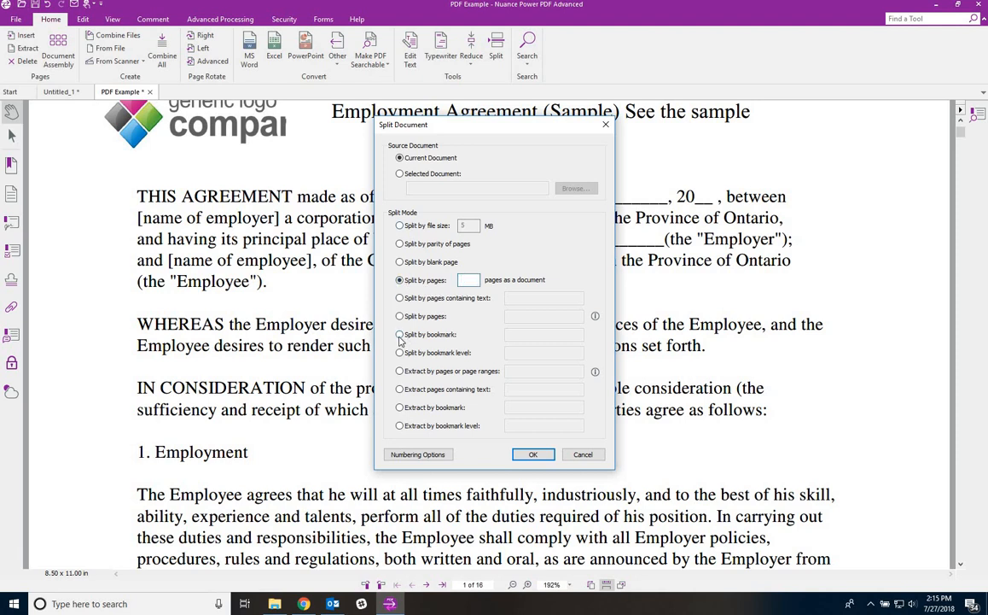
pyautogui.click(583, 454)
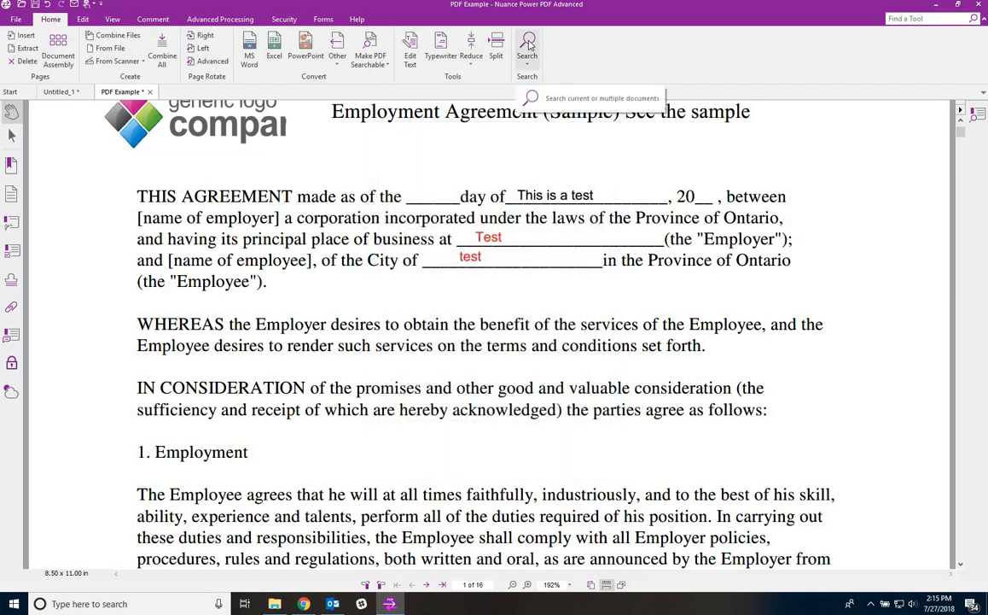
# - Search the current document for 'empl', stepping through hits to 'Employer' in the third line
pyautogui.click(529, 47)
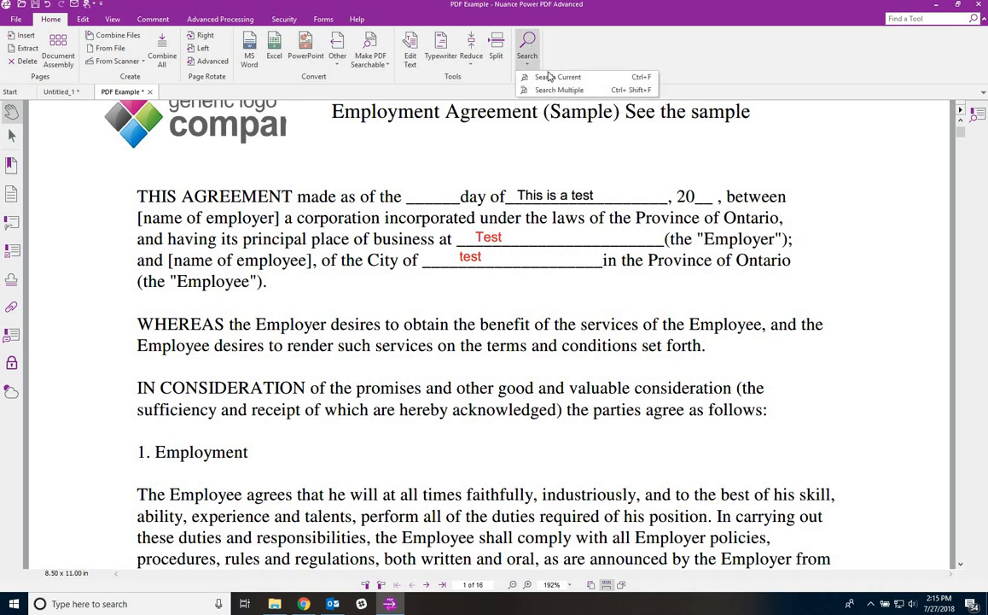
pyautogui.click(551, 77)
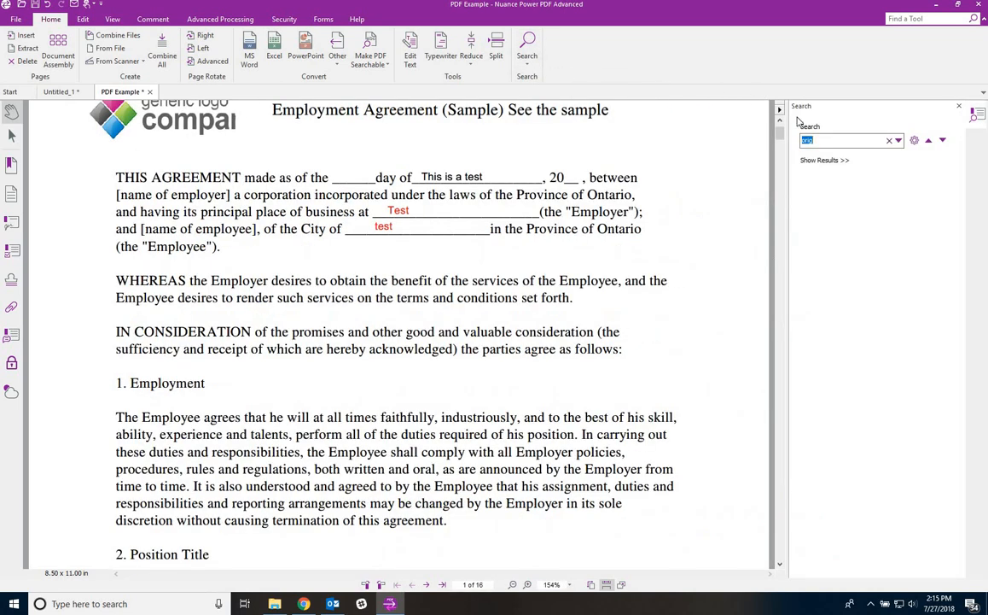
pyautogui.press('Return')
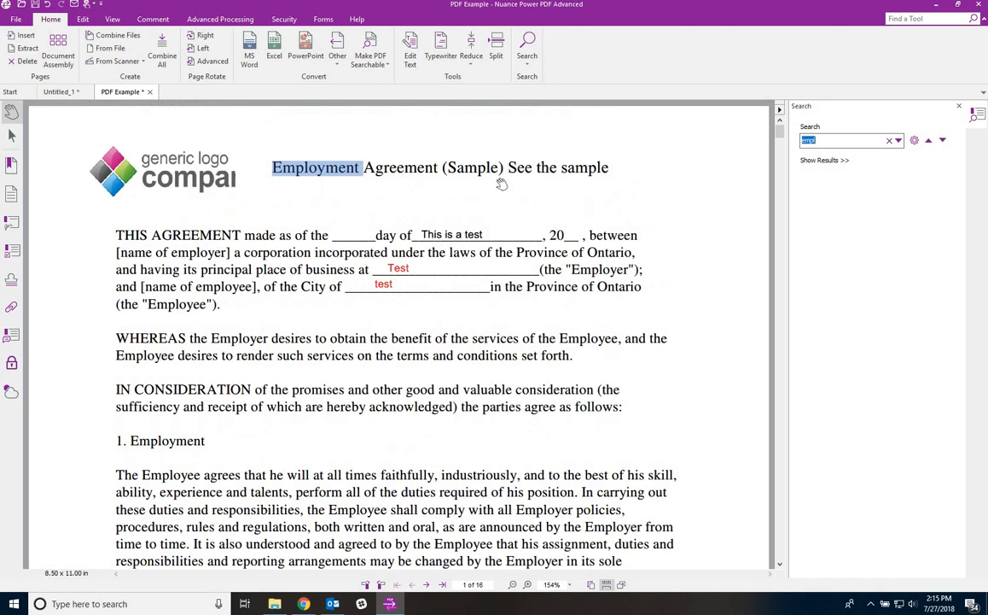
pyautogui.press('Return')
pyautogui.press('Return')
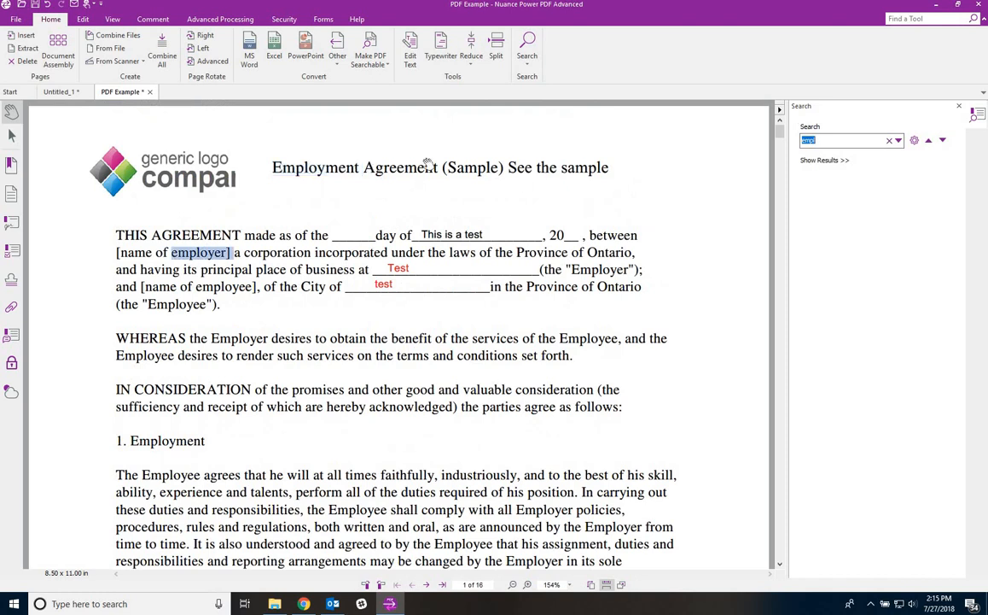
pyautogui.click(958, 105)
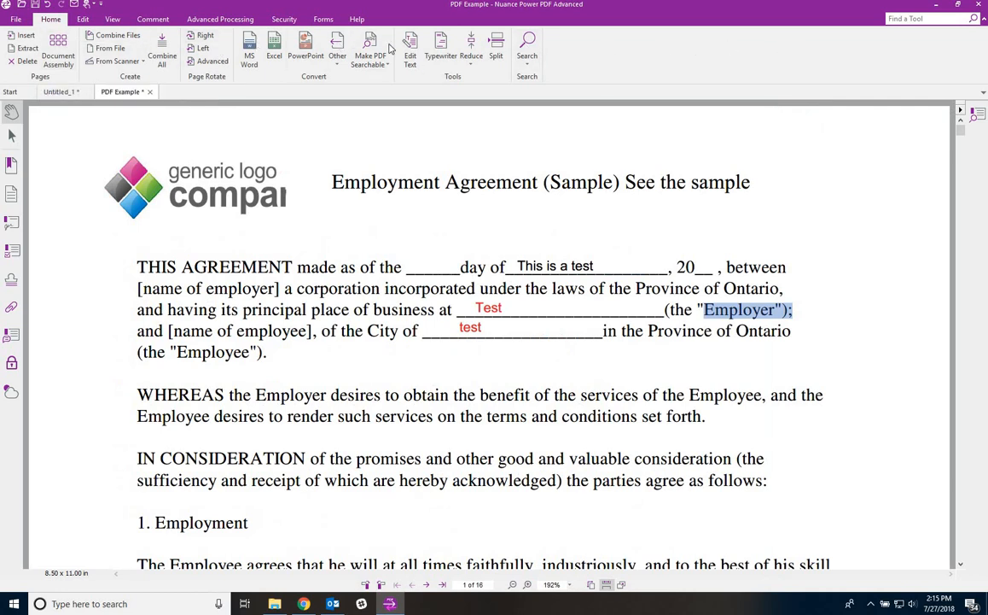
pyautogui.click(81, 20)
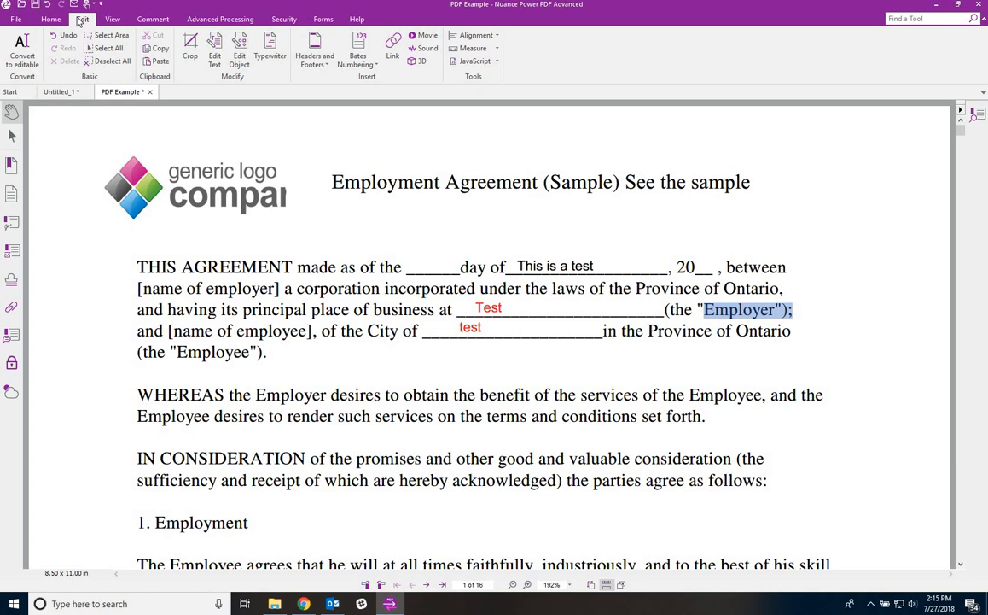
pyautogui.click(191, 42)
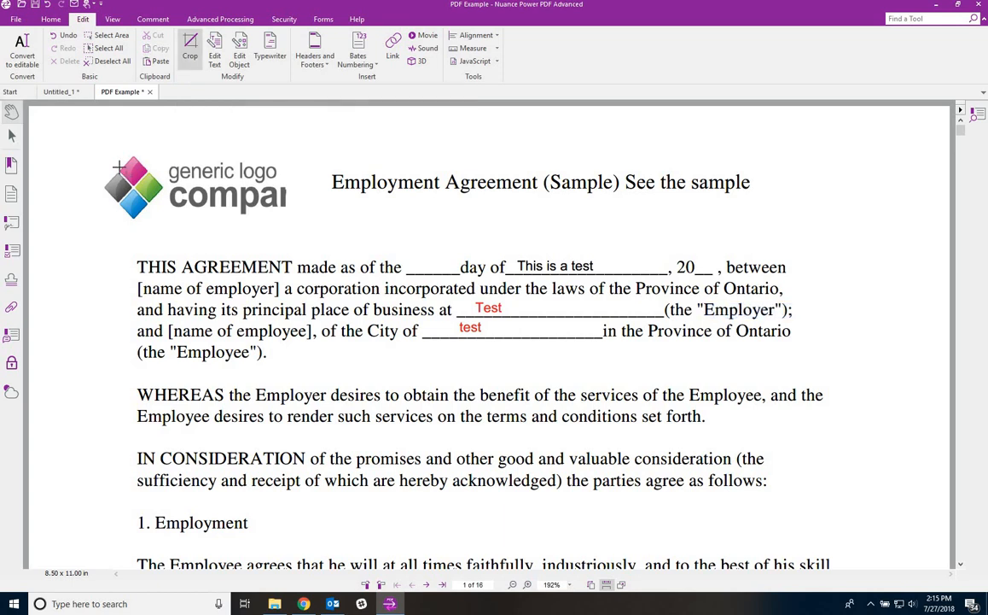
pyautogui.moveTo(94, 150); pyautogui.dragTo(312, 232)
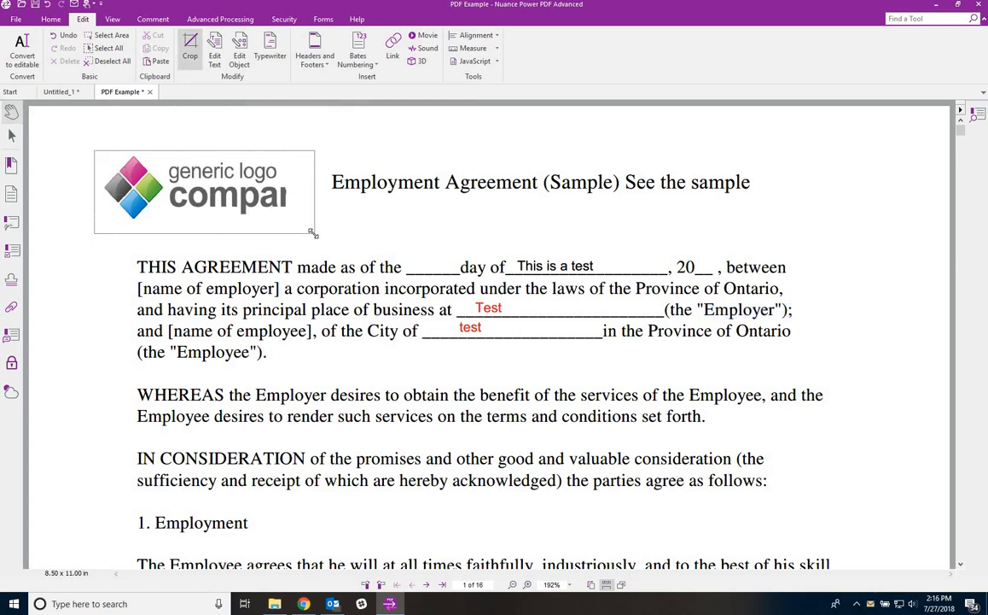
pyautogui.doubleClick(312, 232)
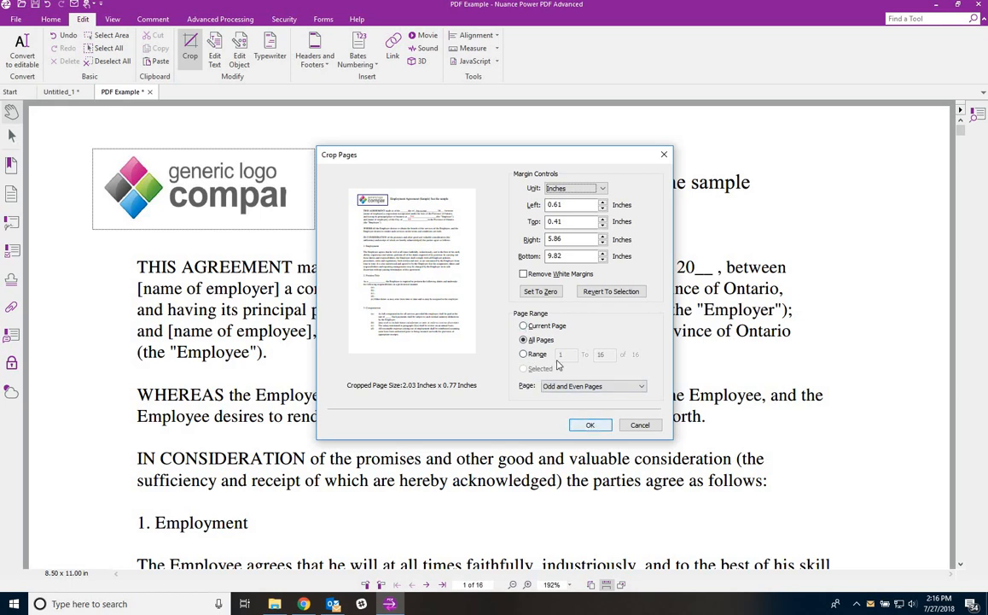
pyautogui.click(640, 425)
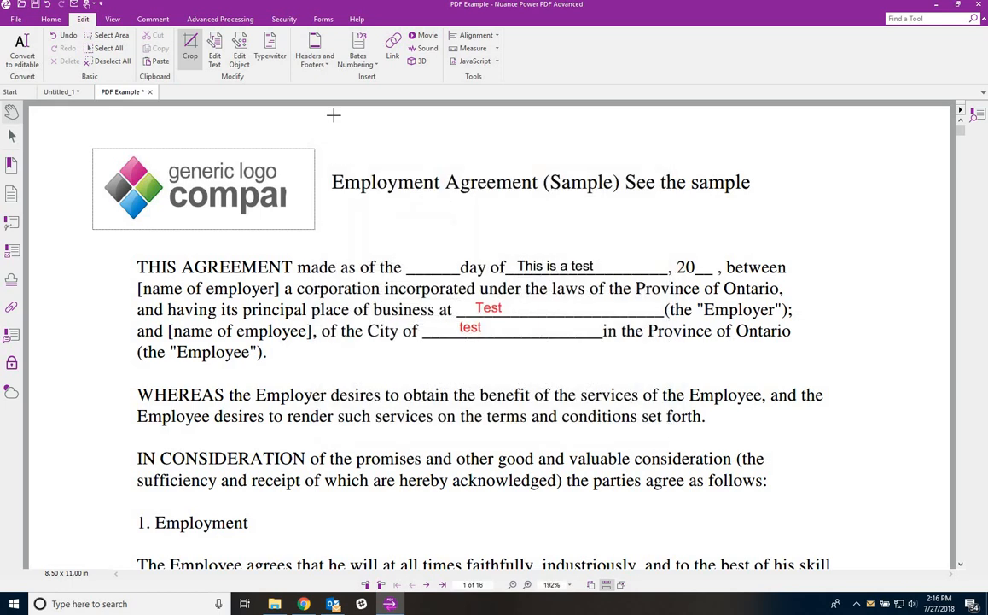
# - Move the company logo toward the title and shrink it at the top left
pyautogui.click(239, 50)
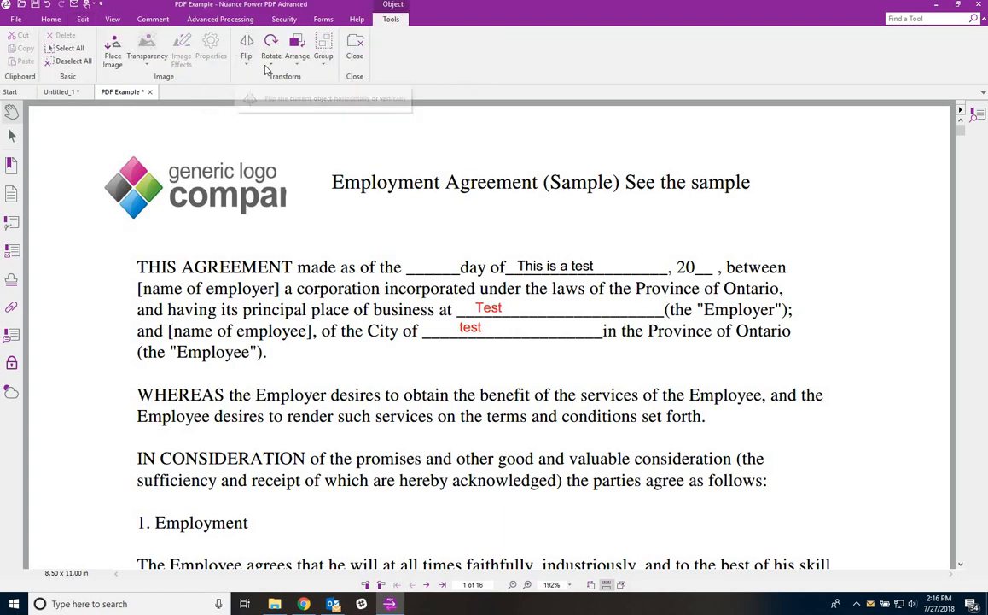
pyautogui.click(121, 163)
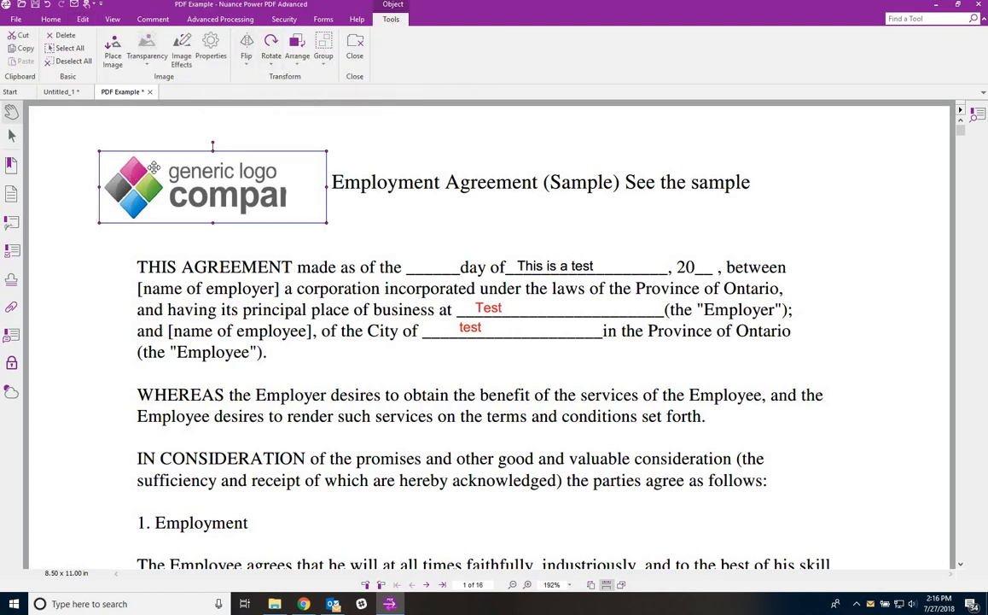
pyautogui.moveTo(145, 162); pyautogui.dragTo(188, 167)
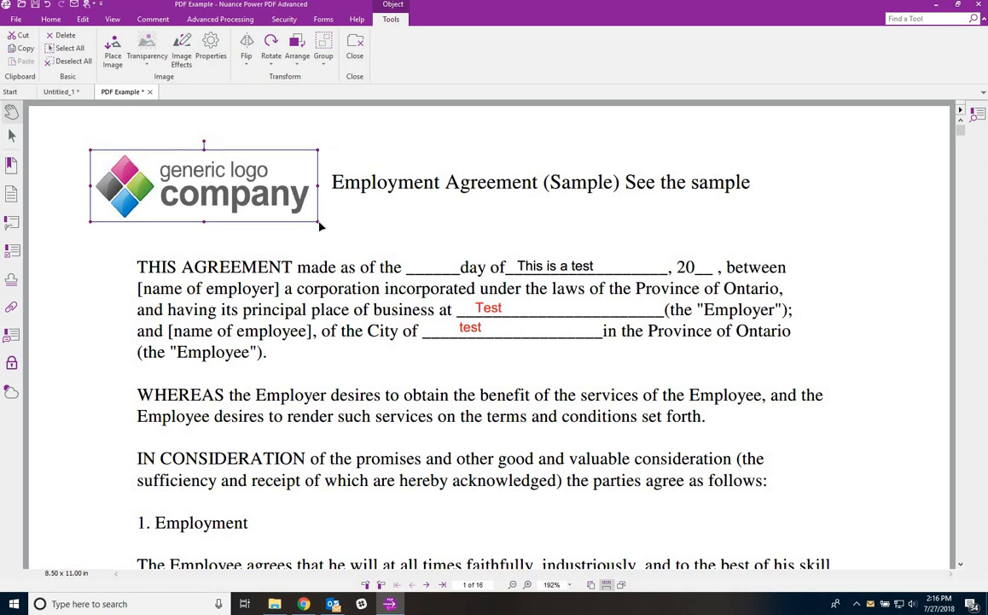
pyautogui.moveTo(318, 222); pyautogui.dragTo(252, 198)
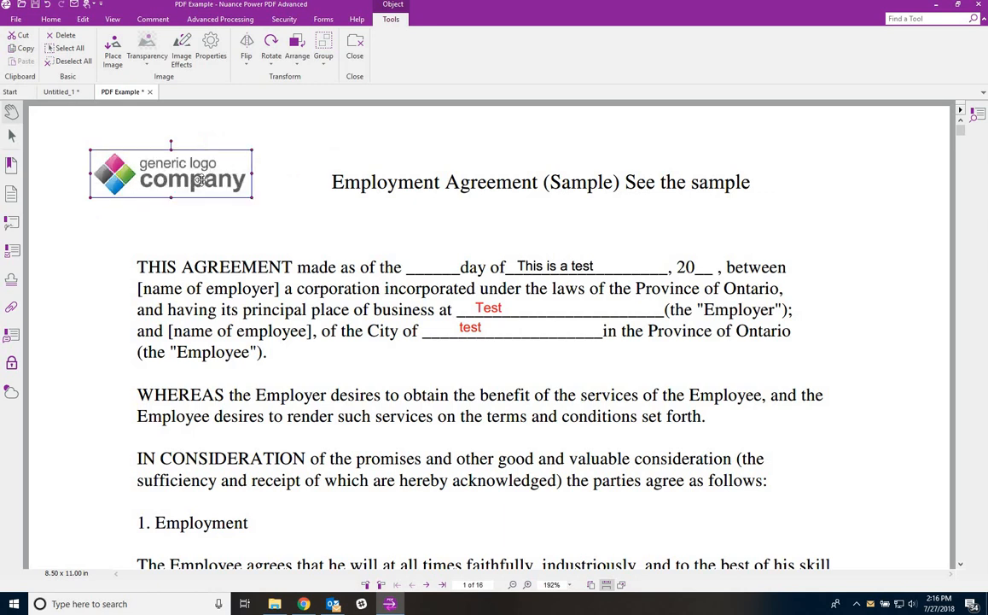
pyautogui.moveTo(183, 167); pyautogui.dragTo(235, 184)
# - Delete the logo, undo the deletion, and nudge it slightly right beside the title
pyautogui.press('Delete')
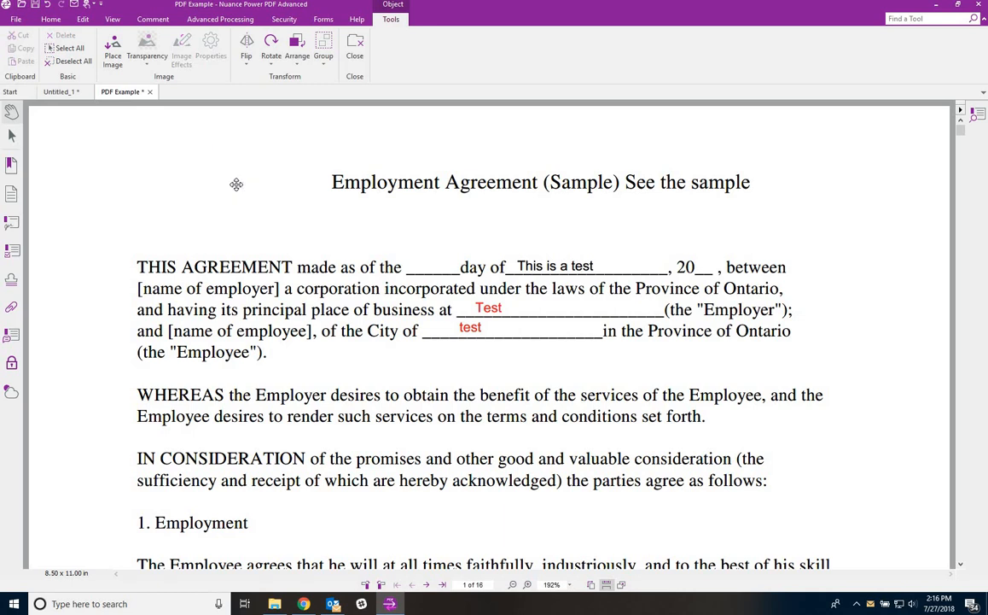
pyautogui.click(45, 7)
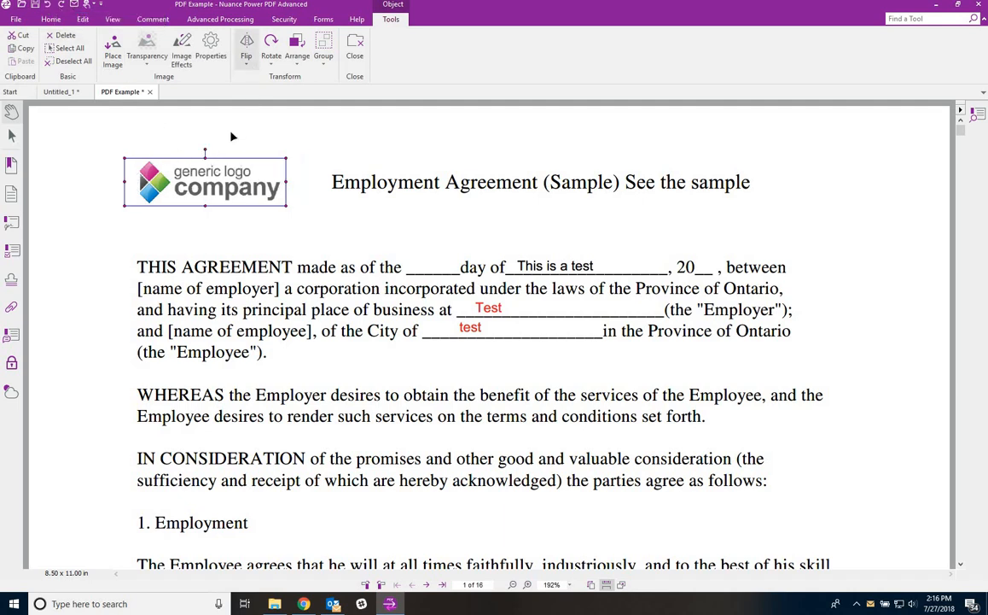
pyautogui.moveTo(242, 175); pyautogui.dragTo(265, 176)
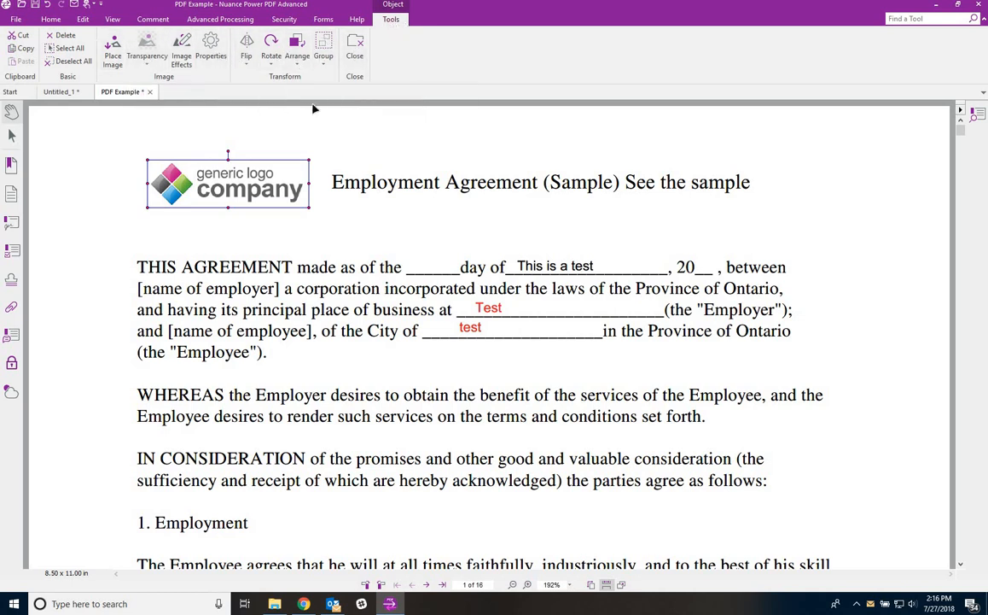
pyautogui.click(356, 54)
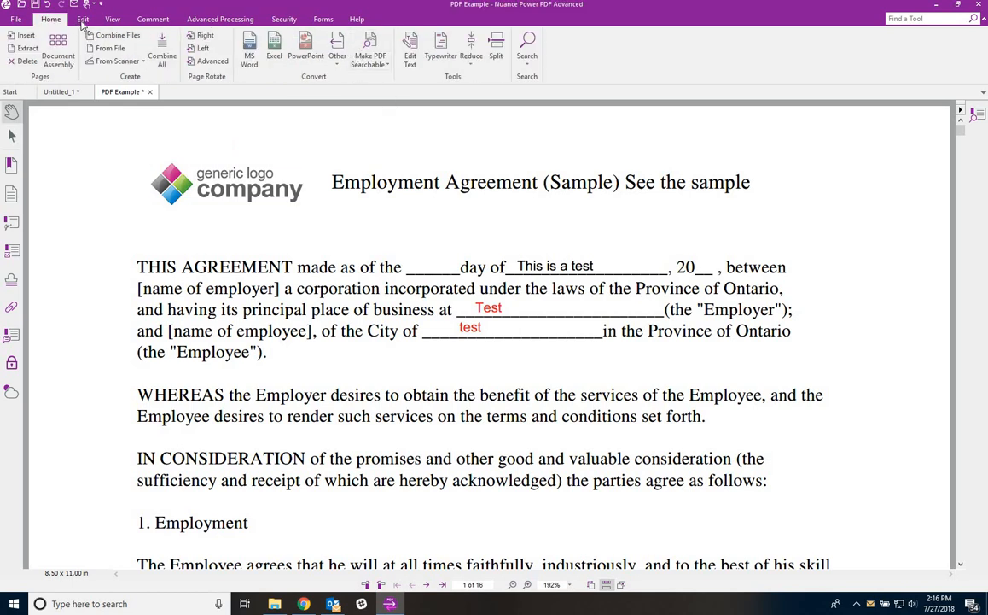
pyautogui.click(83, 19)
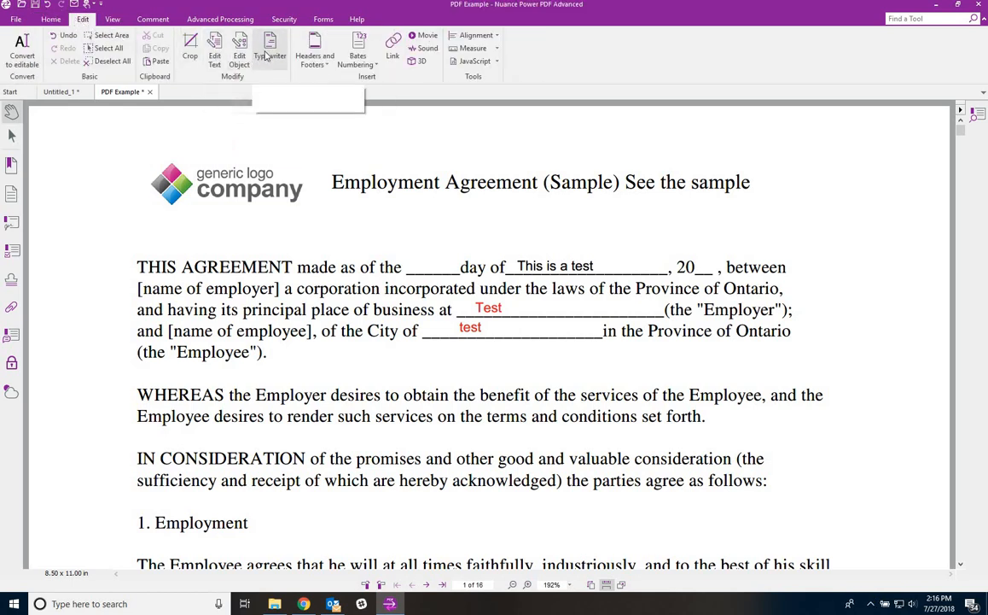
pyautogui.click(323, 61)
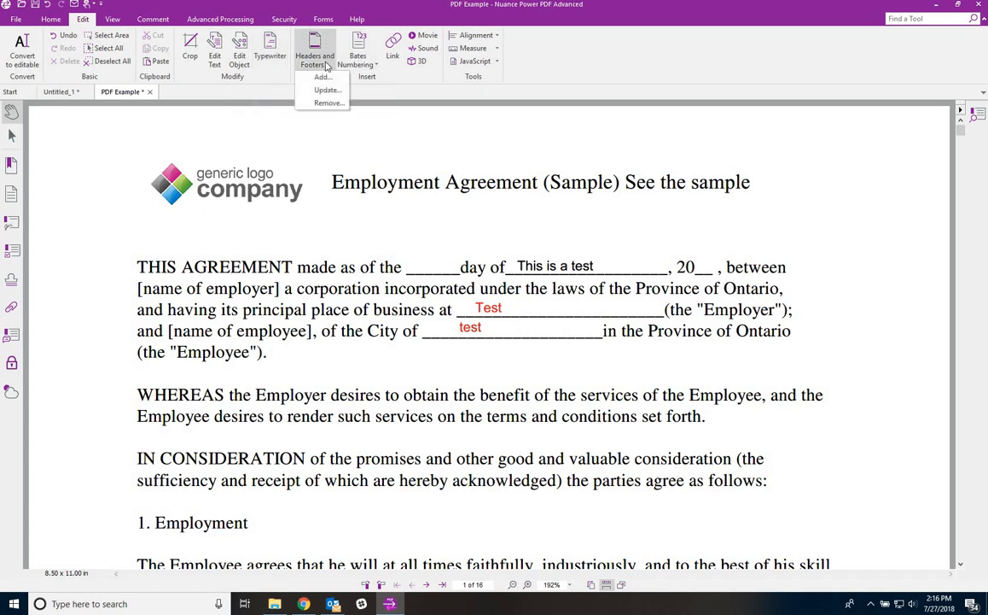
pyautogui.click(323, 78)
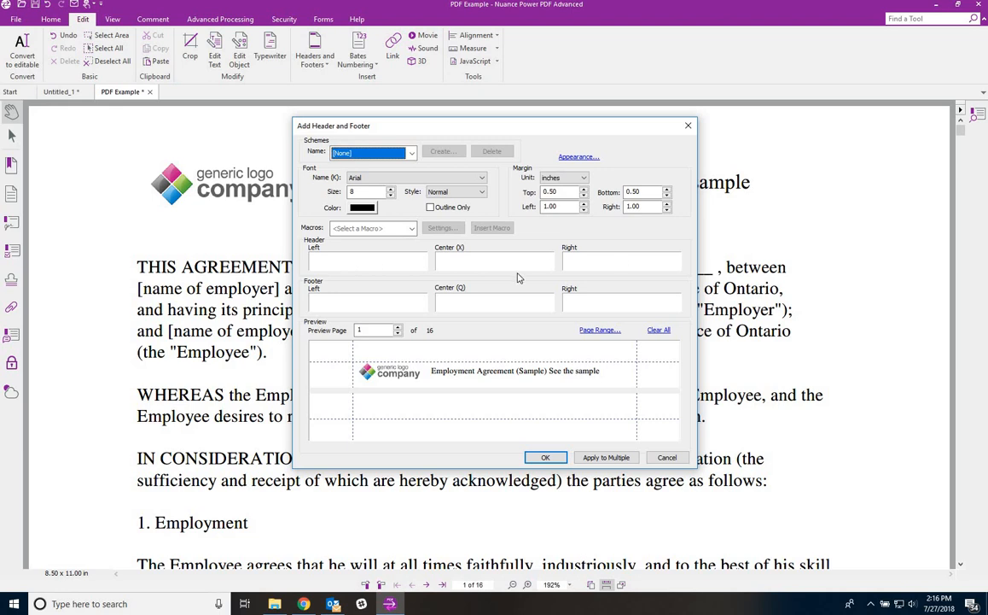
pyautogui.click(606, 261)
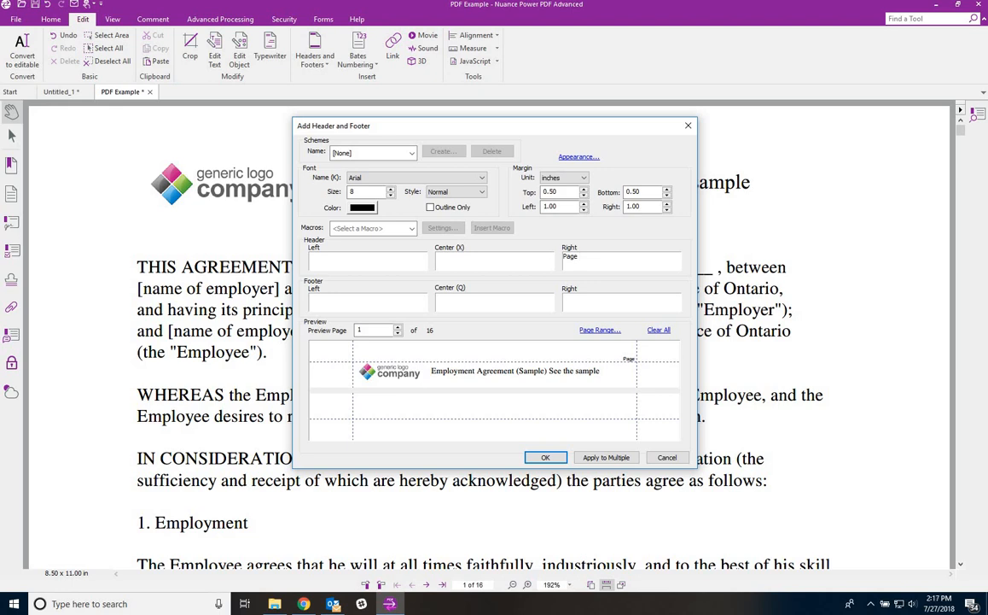
pyautogui.write('Page #')
pyautogui.click(414, 232)
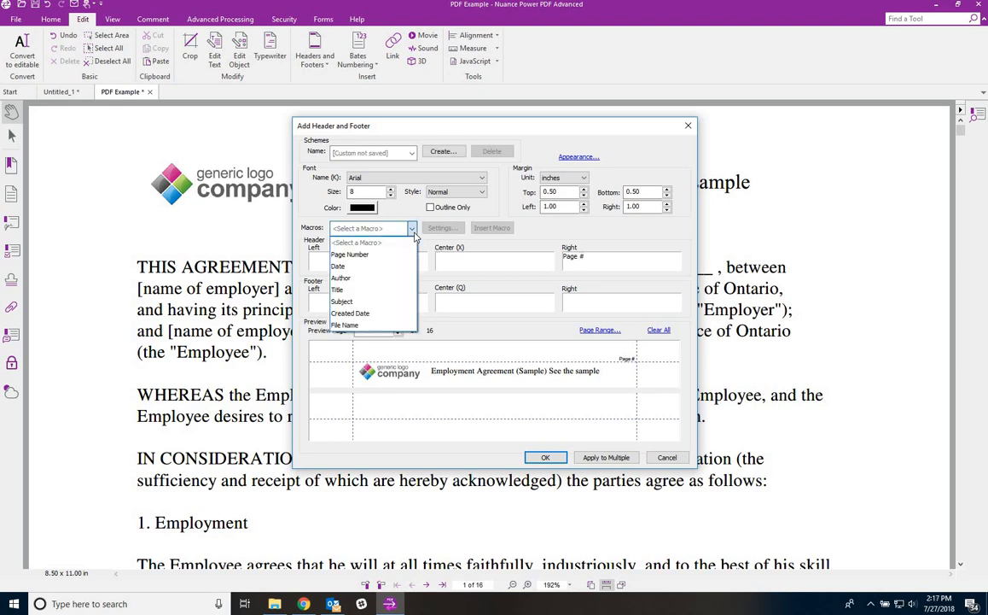
pyautogui.click(375, 254)
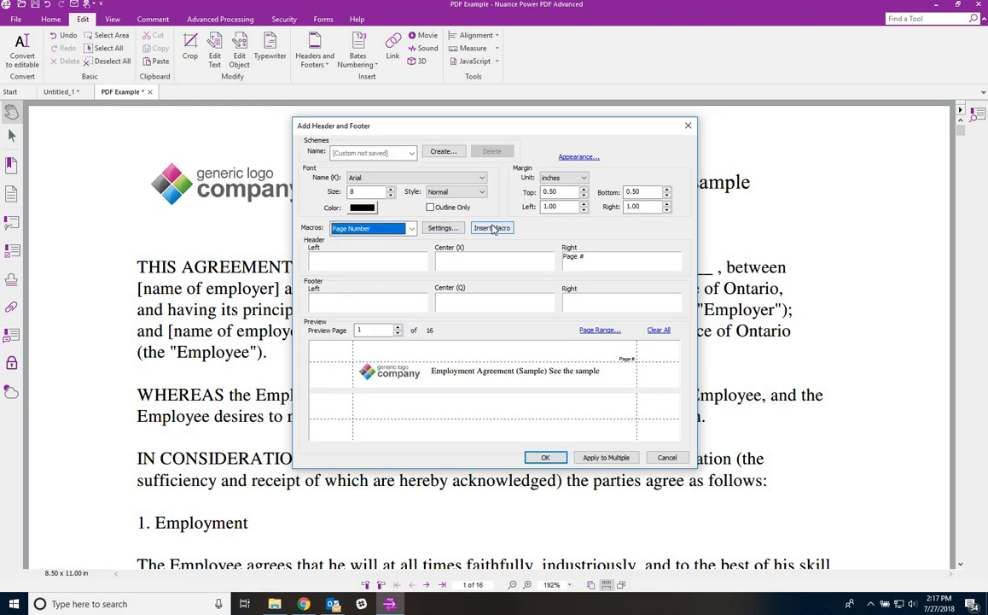
pyautogui.click(494, 227)
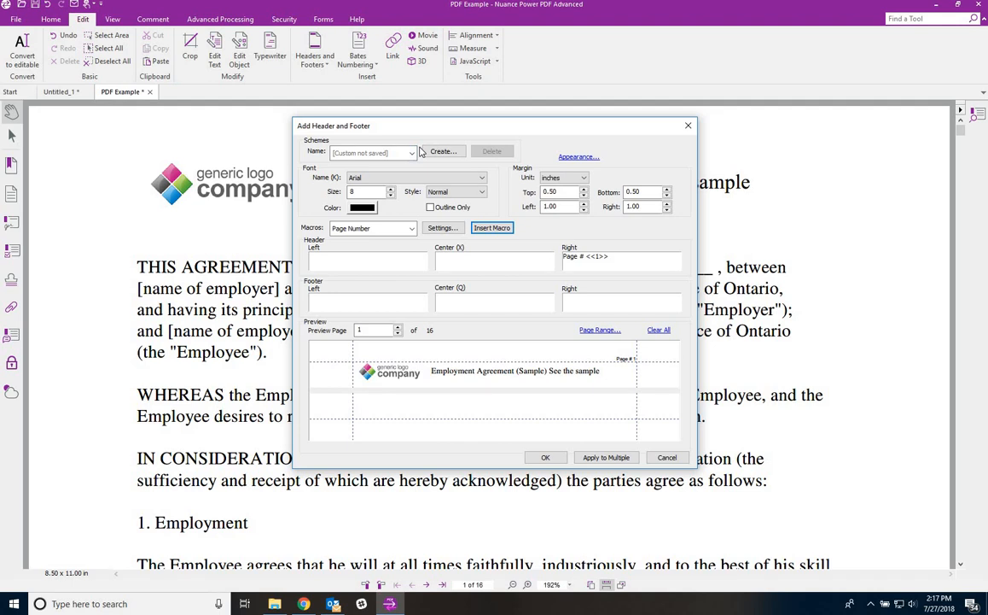
pyautogui.click(570, 157)
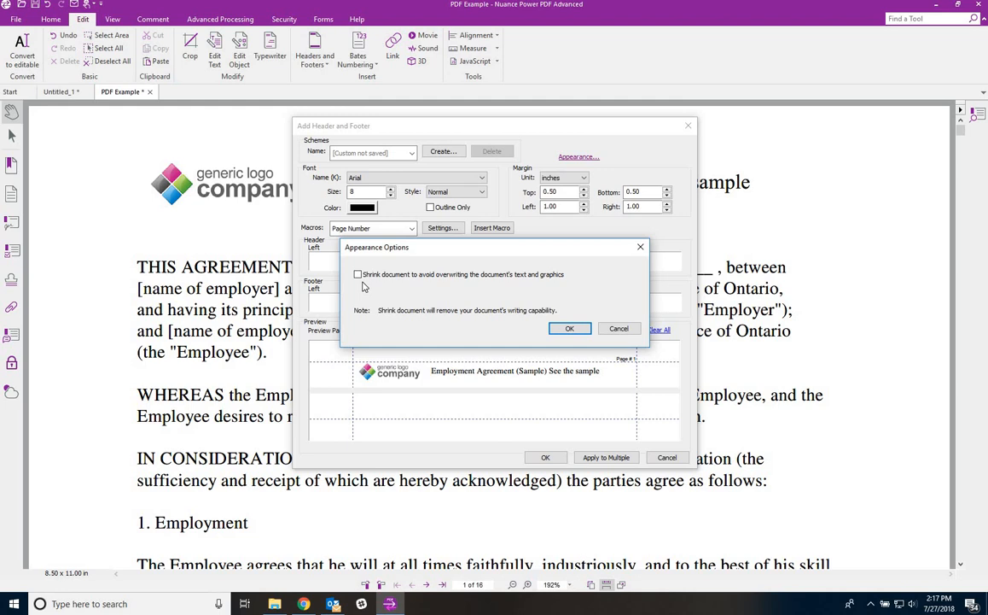
pyautogui.click(615, 328)
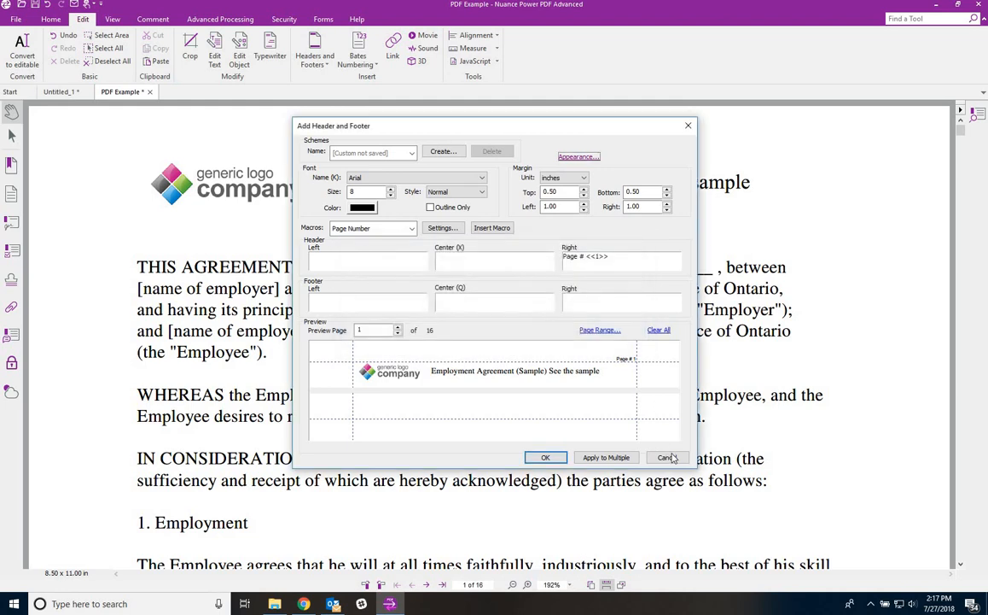
pyautogui.click(670, 458)
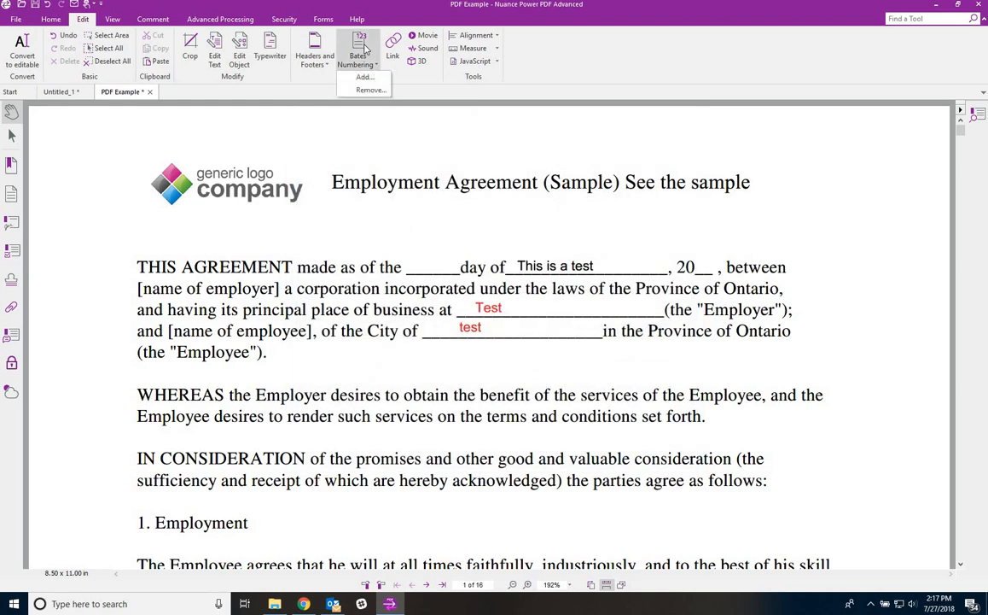
pyautogui.click(359, 47)
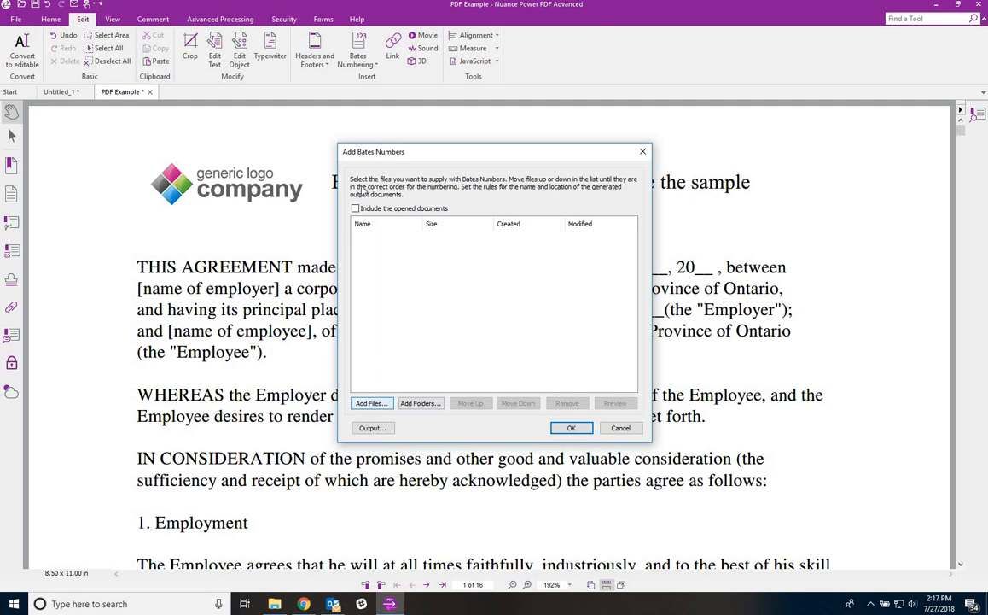
pyautogui.click(355, 208)
pyautogui.click(571, 428)
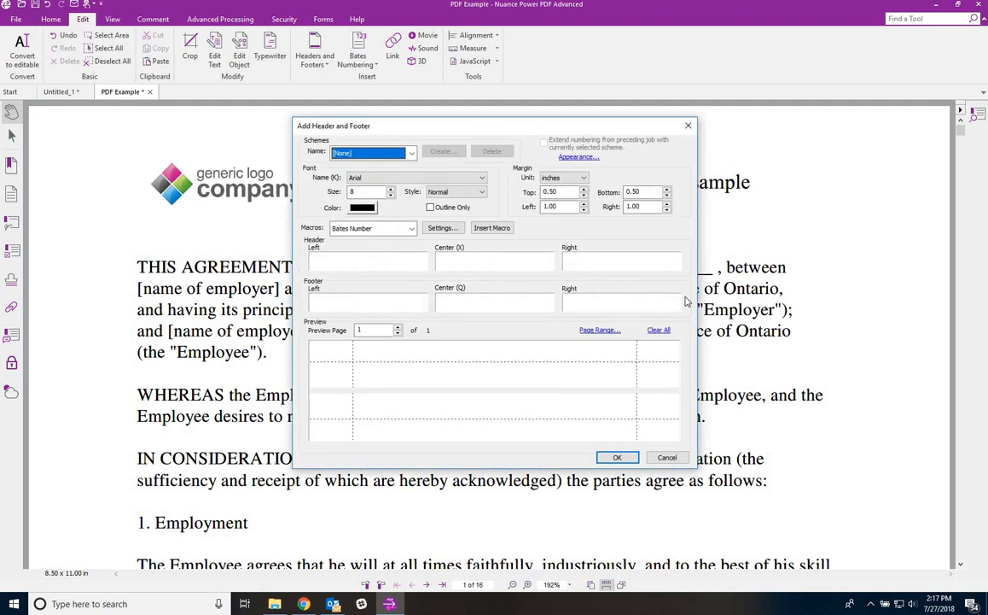
pyautogui.click(579, 156)
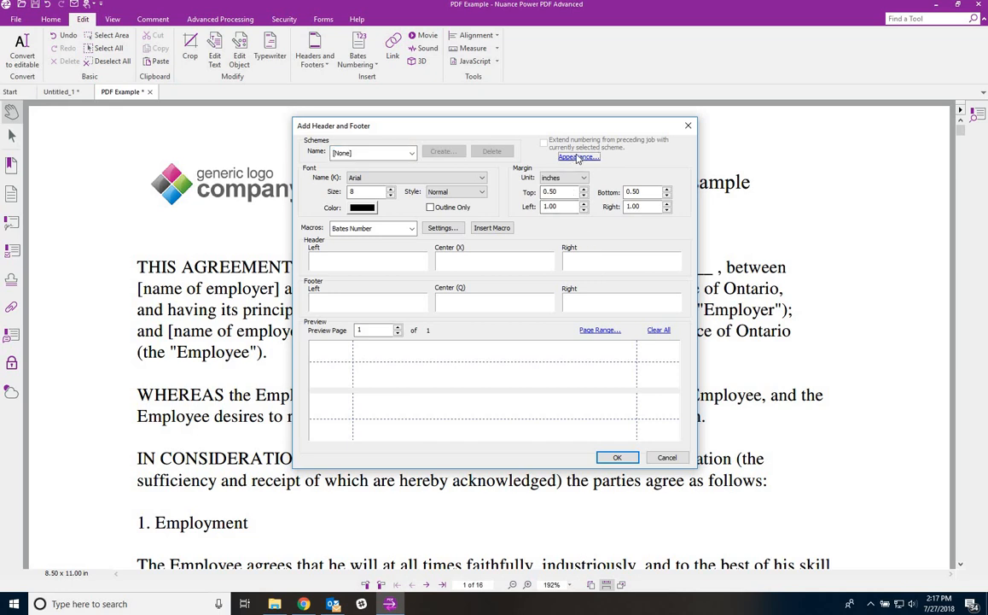
pyautogui.click(620, 329)
pyautogui.click(666, 457)
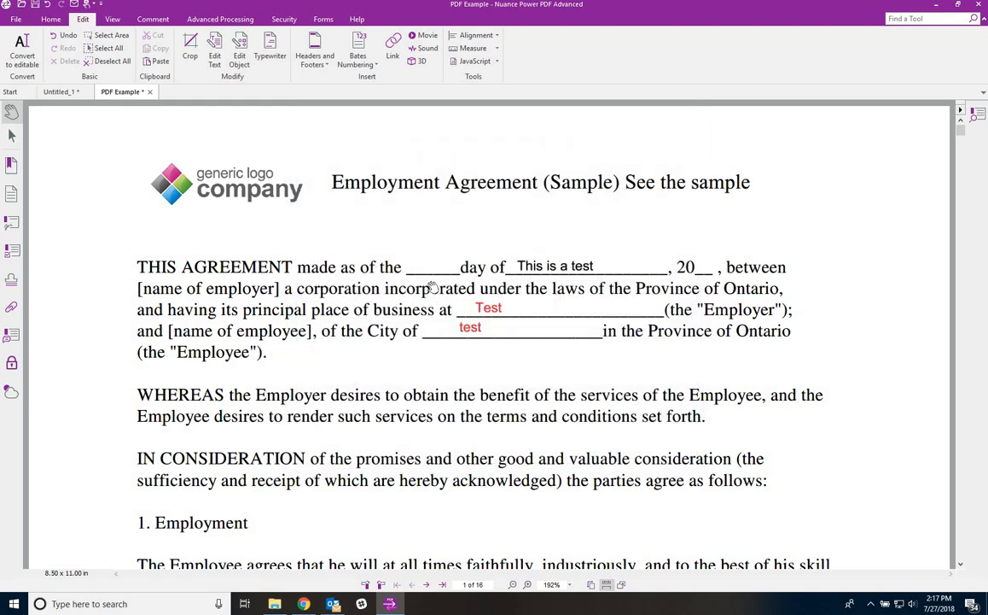
pyautogui.click(390, 49)
pyautogui.moveTo(144, 153); pyautogui.dragTo(294, 210)
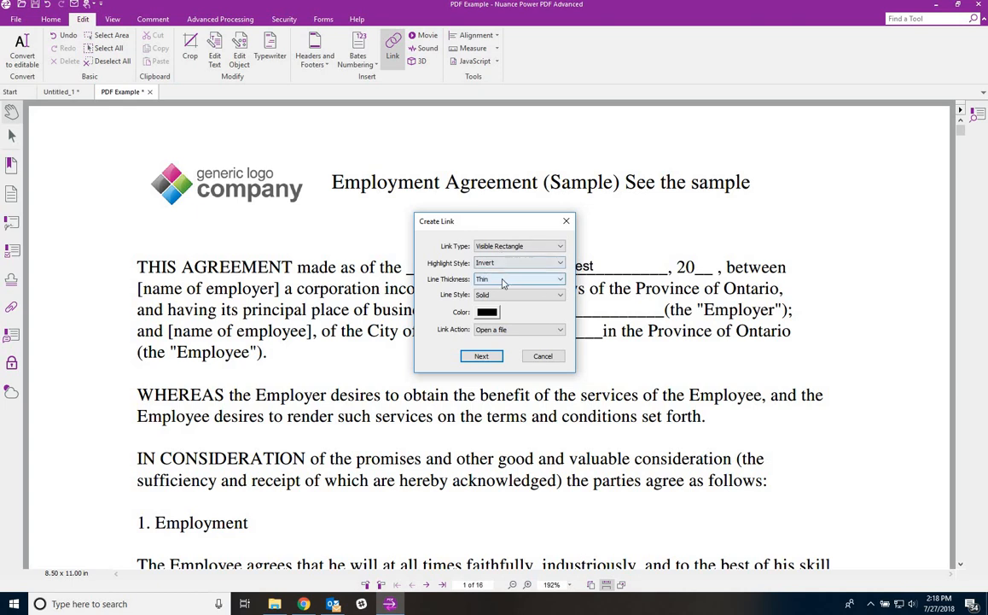
pyautogui.click(504, 331)
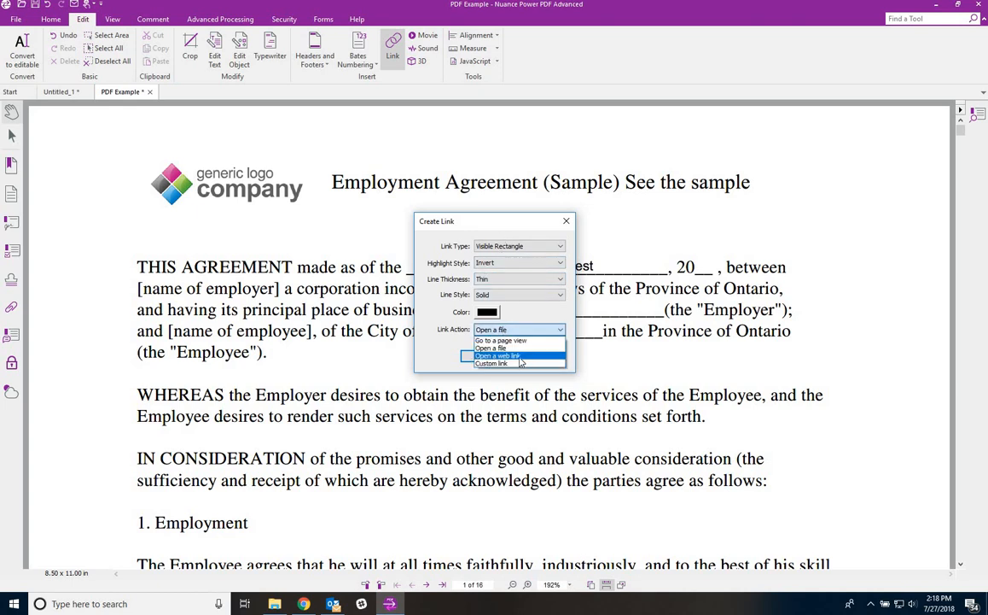
pyautogui.click(508, 356)
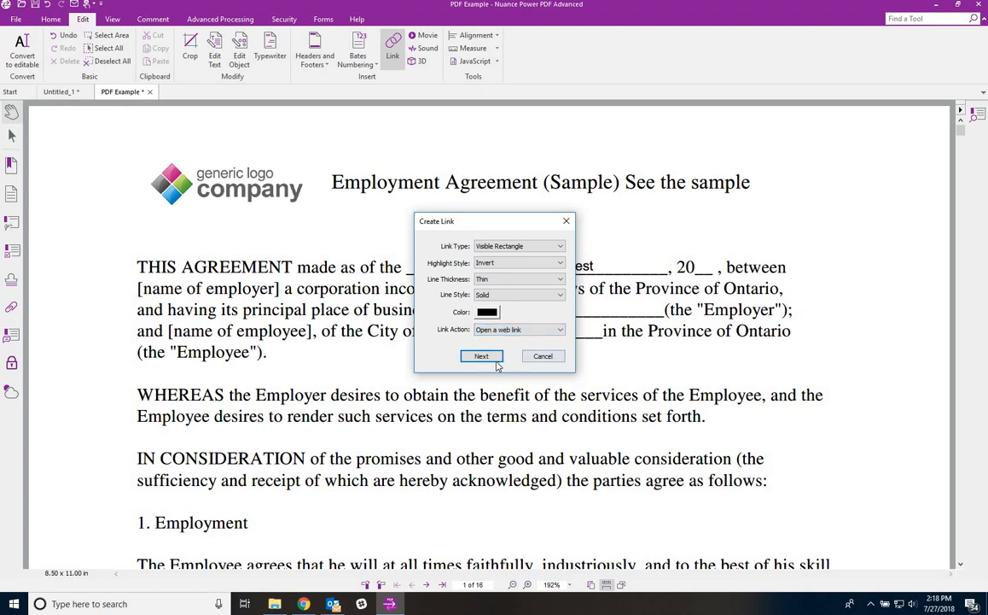
pyautogui.click(482, 356)
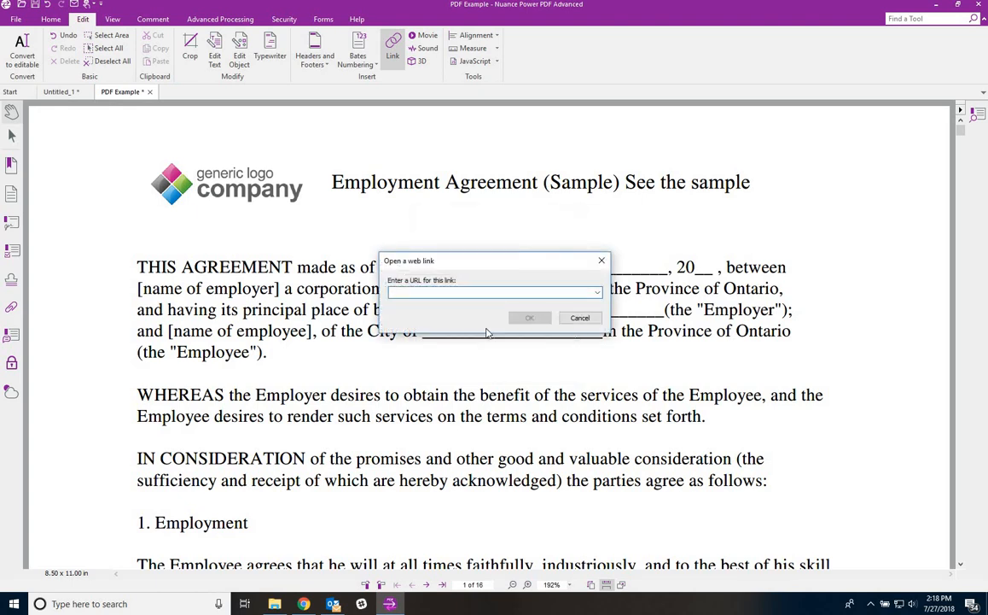
pyautogui.write('www.mycompany.com')
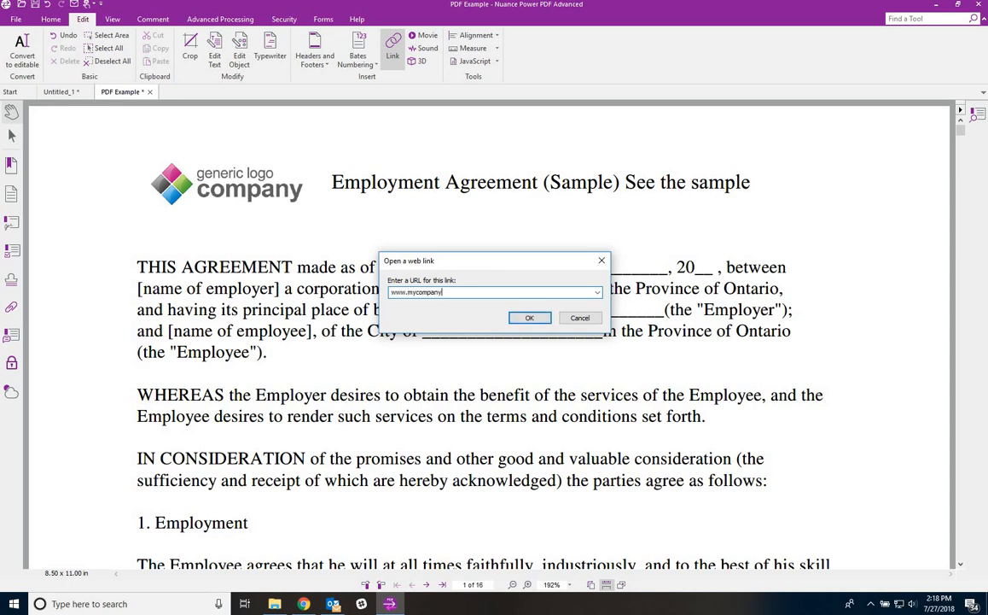
pyautogui.click(531, 320)
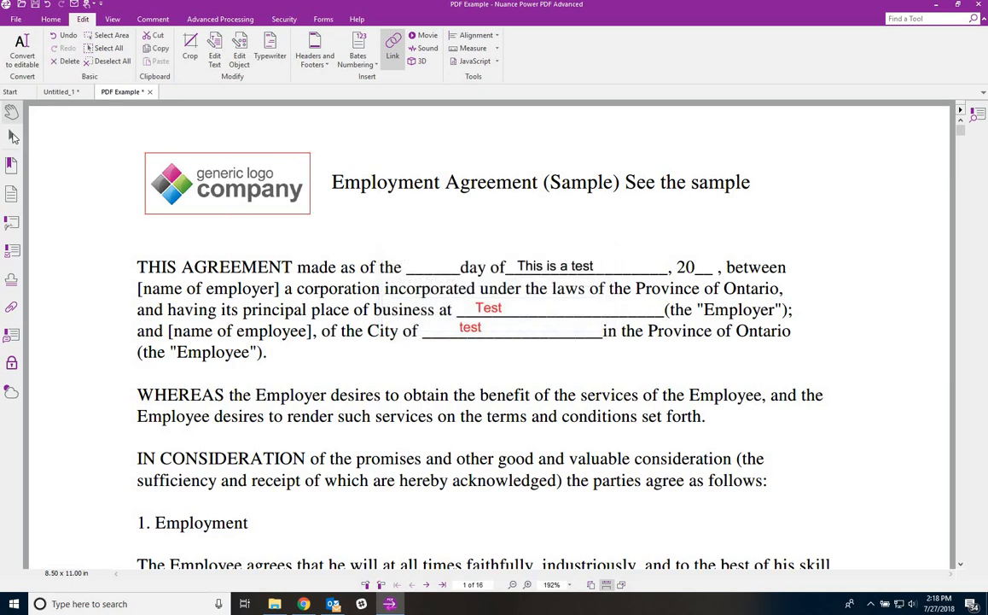
# - Test the logo link and decline connecting to the website
pyautogui.click(13, 137)
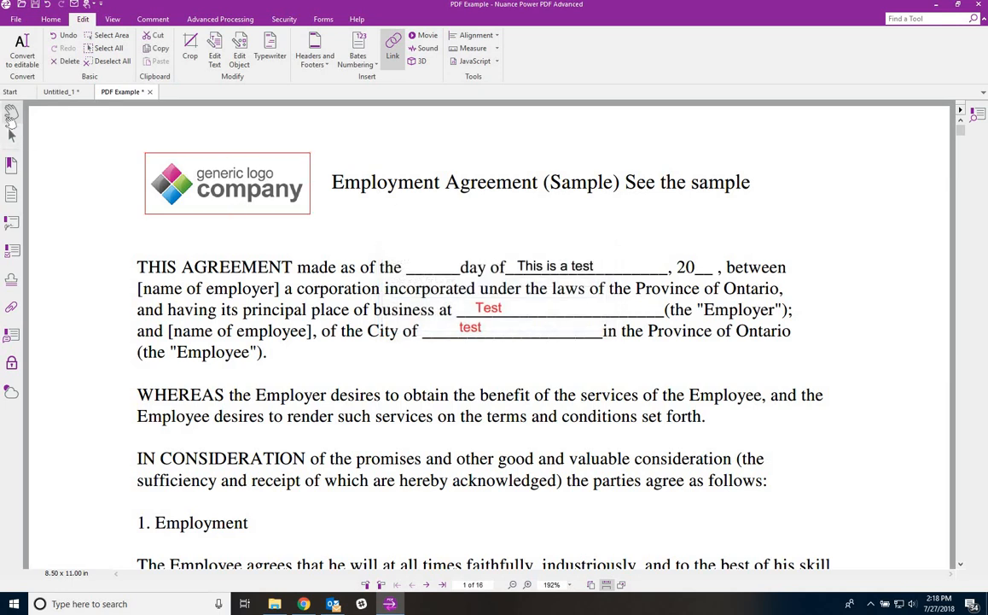
pyautogui.click(201, 180)
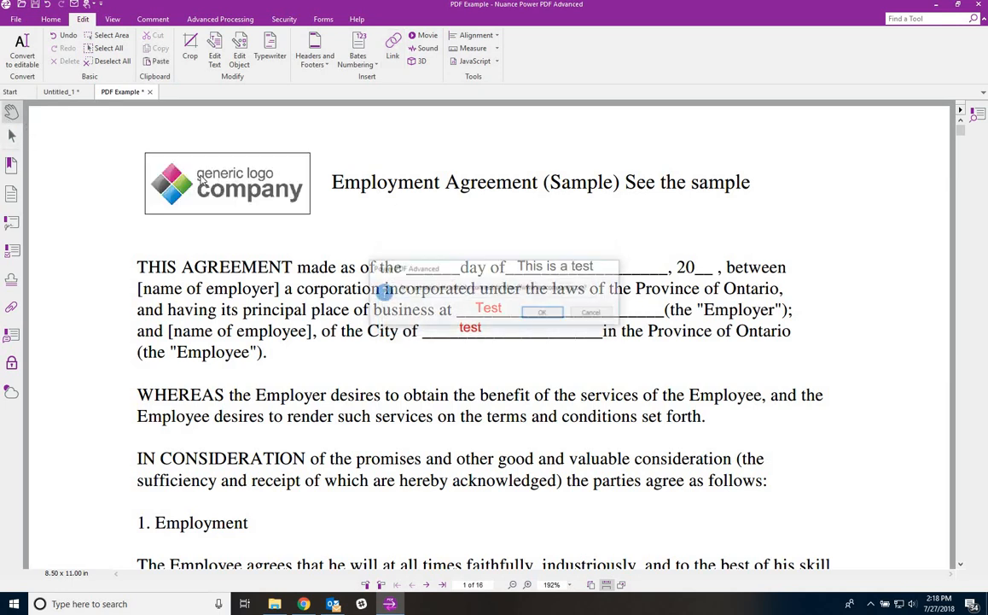
pyautogui.click(595, 315)
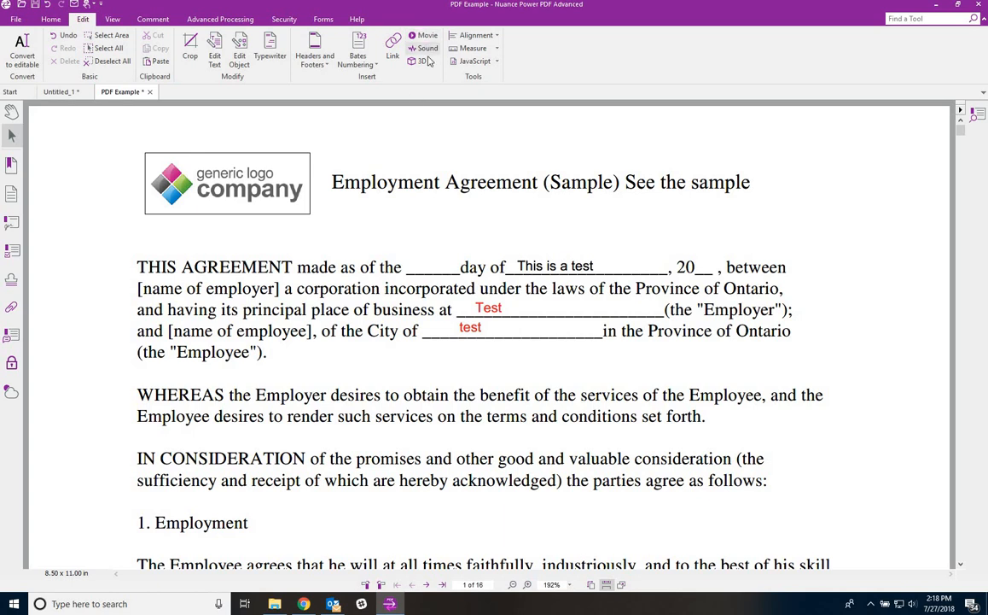
# - Show the page grid from the alignment options, then hide it again
pyautogui.click(492, 36)
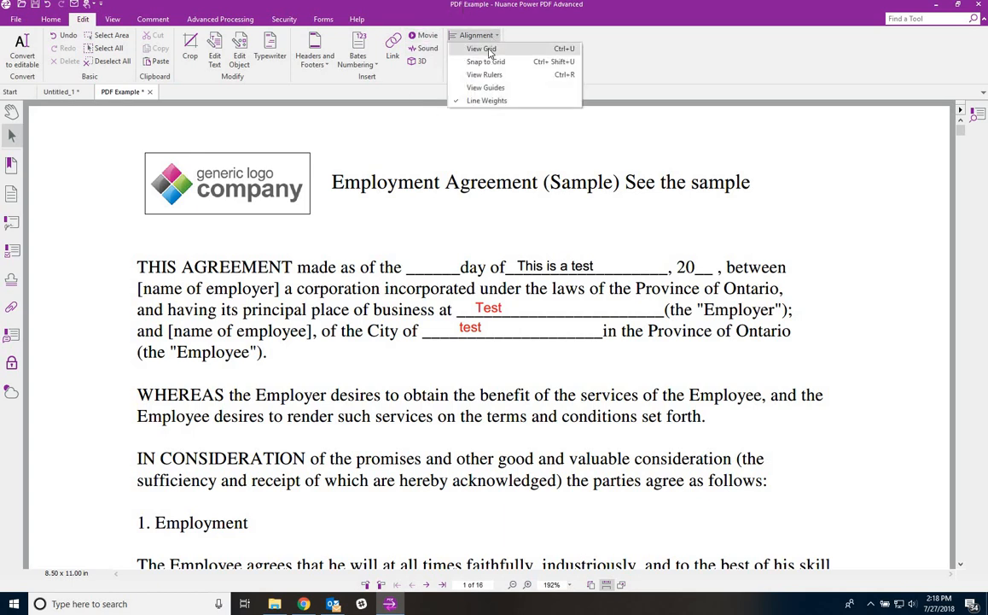
pyautogui.click(492, 49)
pyautogui.click(465, 36)
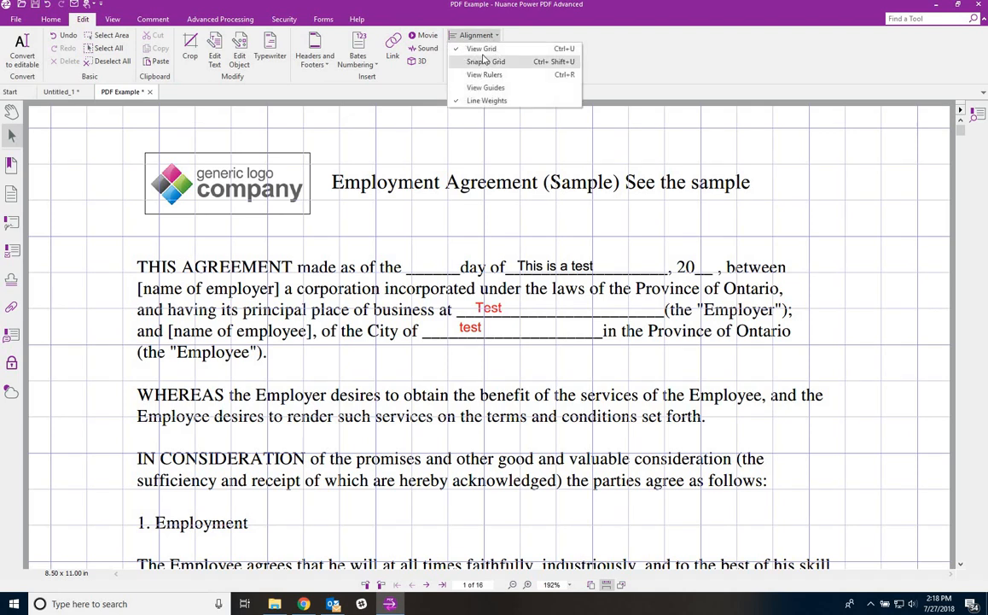
pyautogui.click(482, 49)
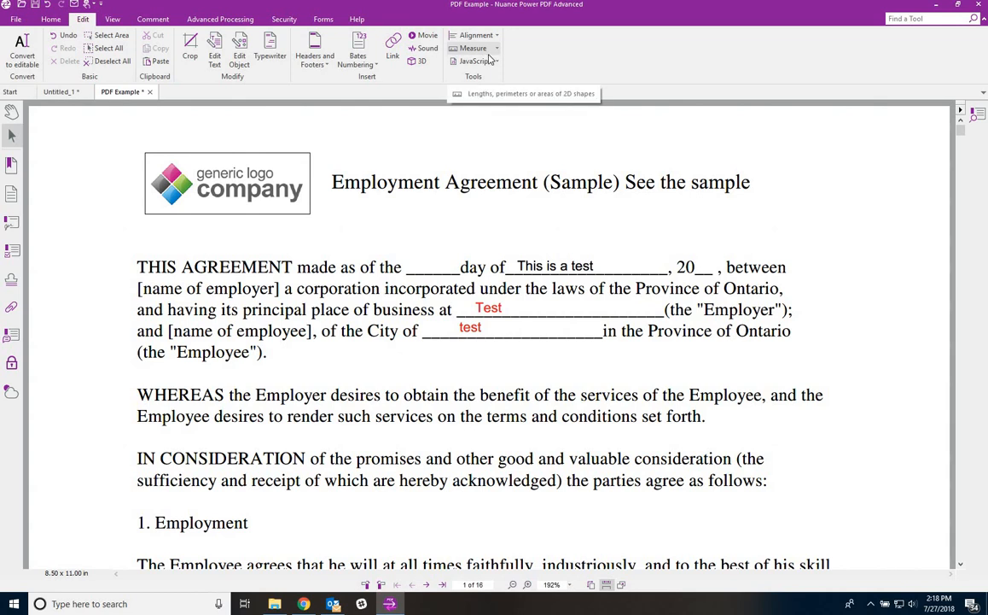
# - Measure a 2.86 ft distance across the page top using a feet scale
pyautogui.click(492, 50)
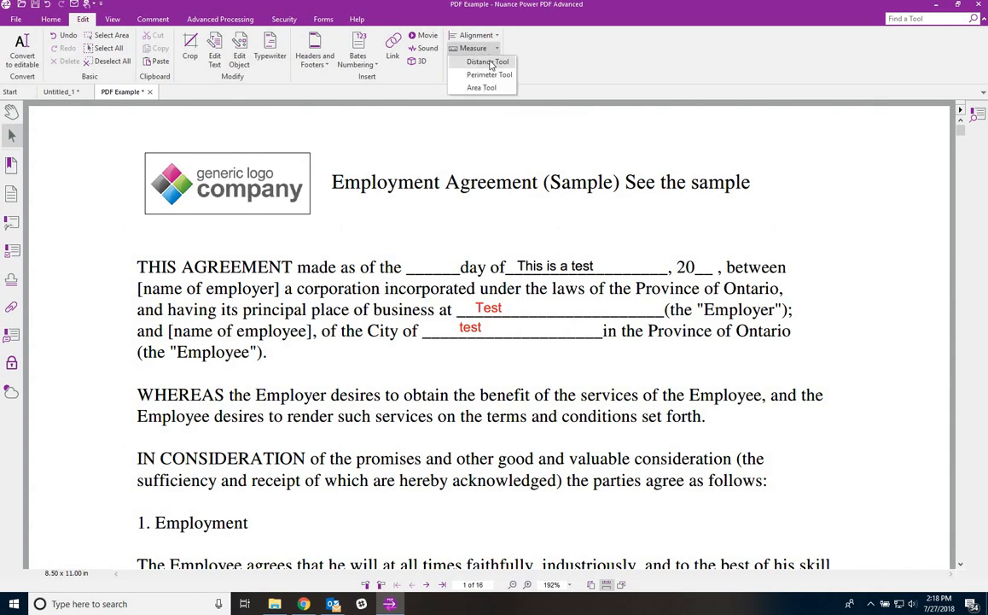
pyautogui.click(483, 62)
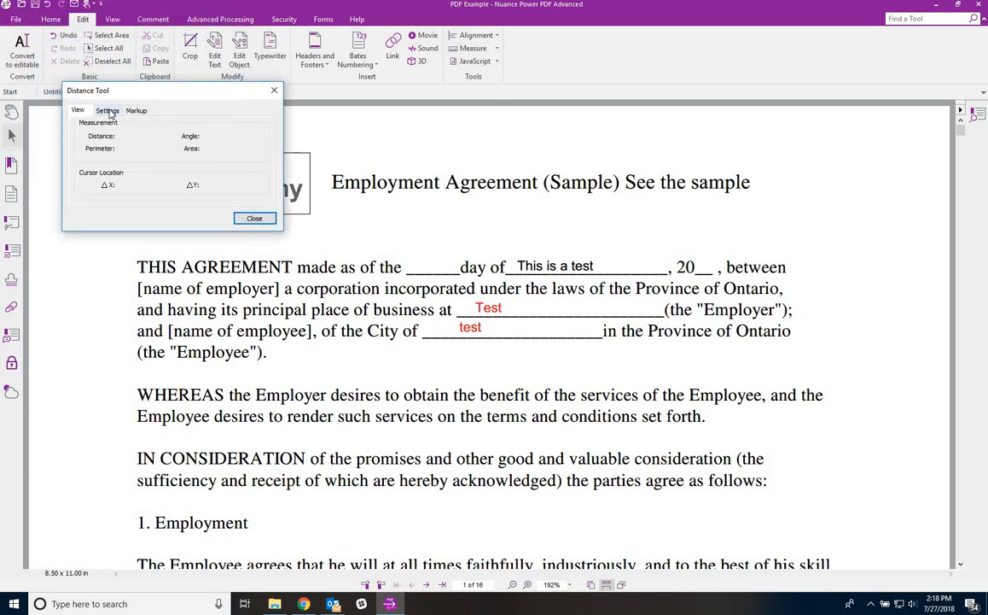
pyautogui.click(108, 111)
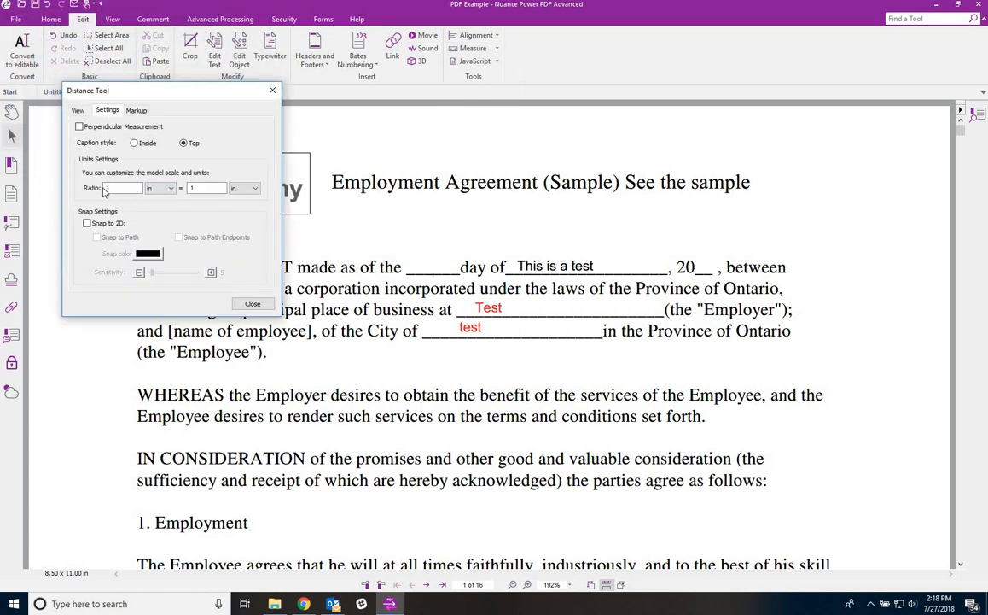
pyautogui.click(246, 188)
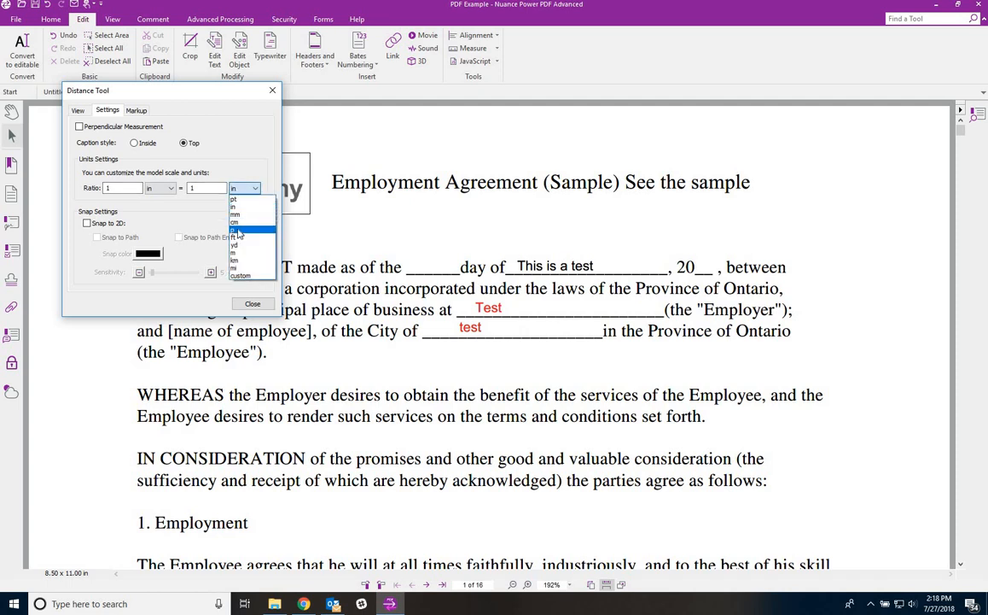
pyautogui.click(238, 238)
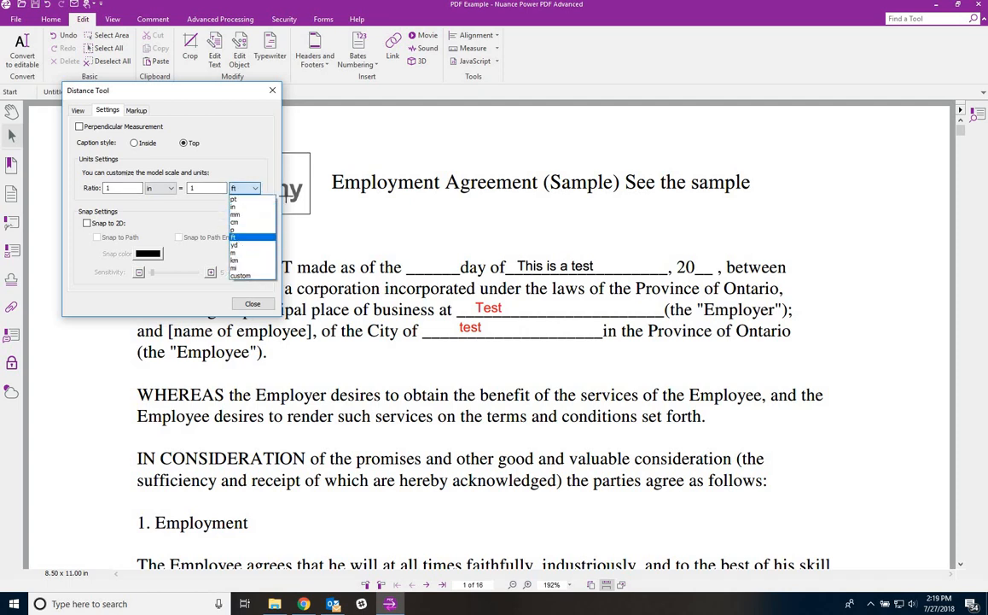
pyautogui.click(393, 142)
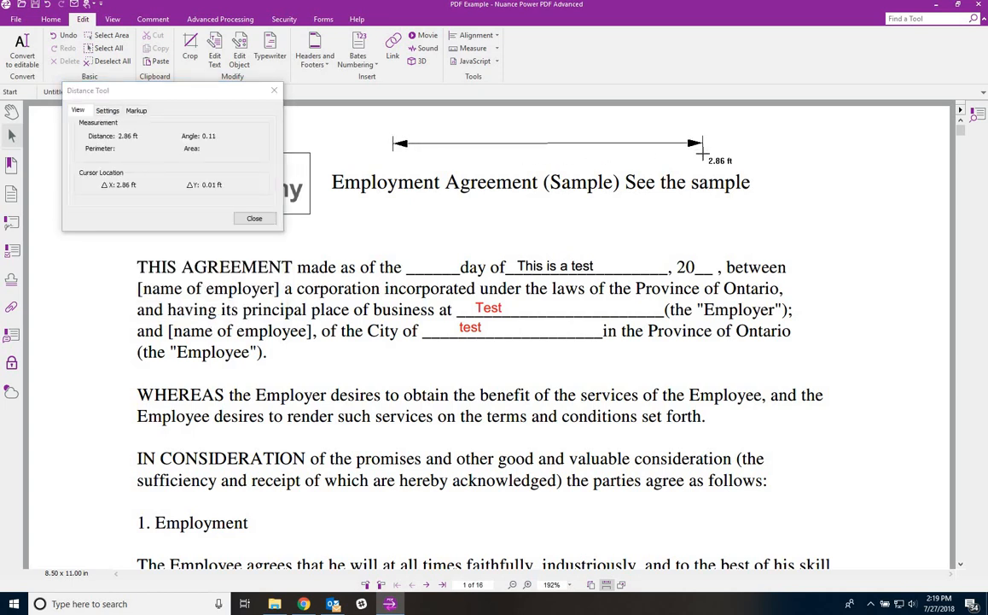
pyautogui.click(256, 219)
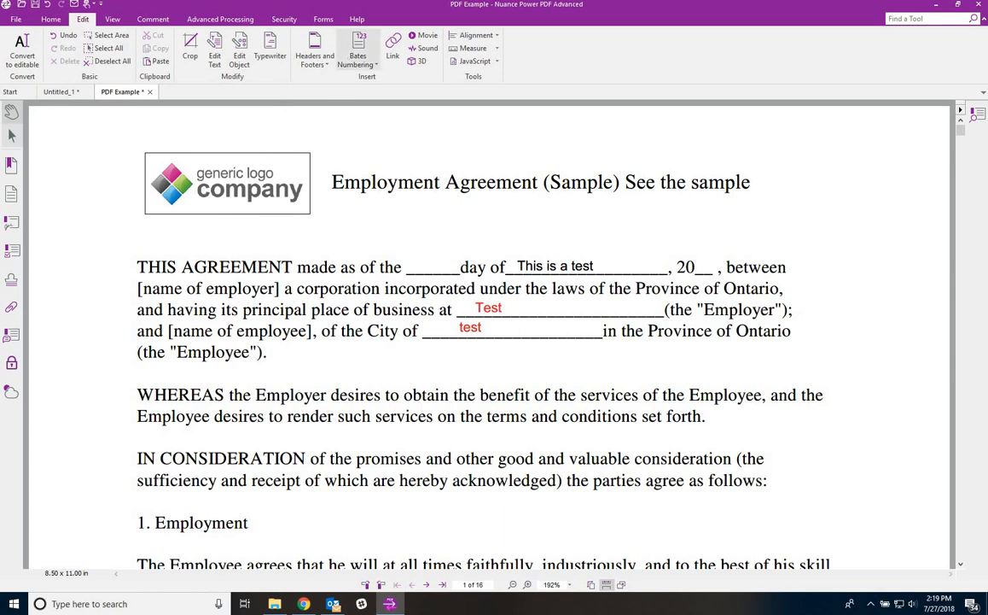
# - Preview the interface colour skins in the View options, then return to the Comment tools
pyautogui.click(113, 20)
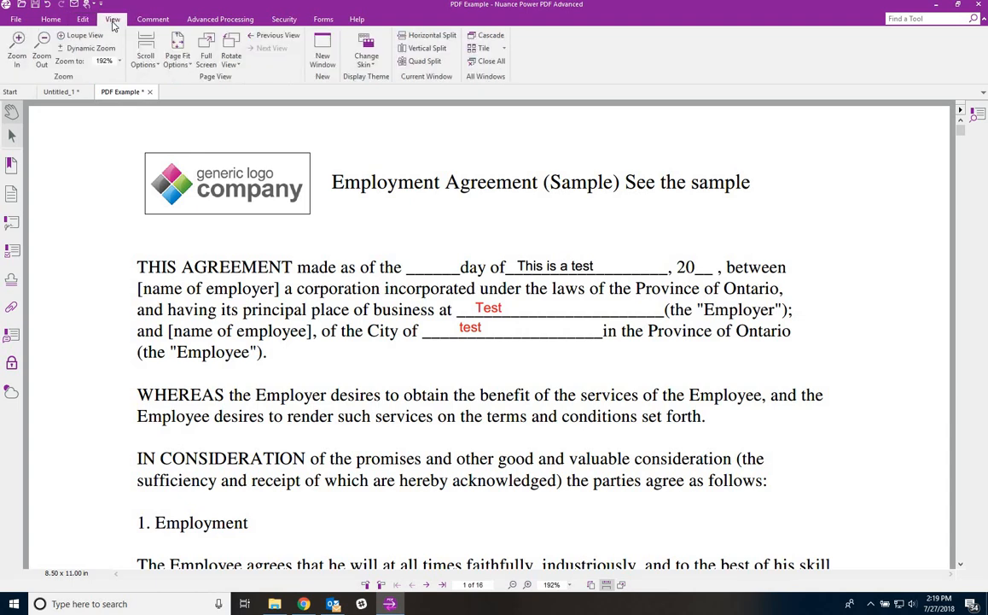
pyautogui.click(366, 54)
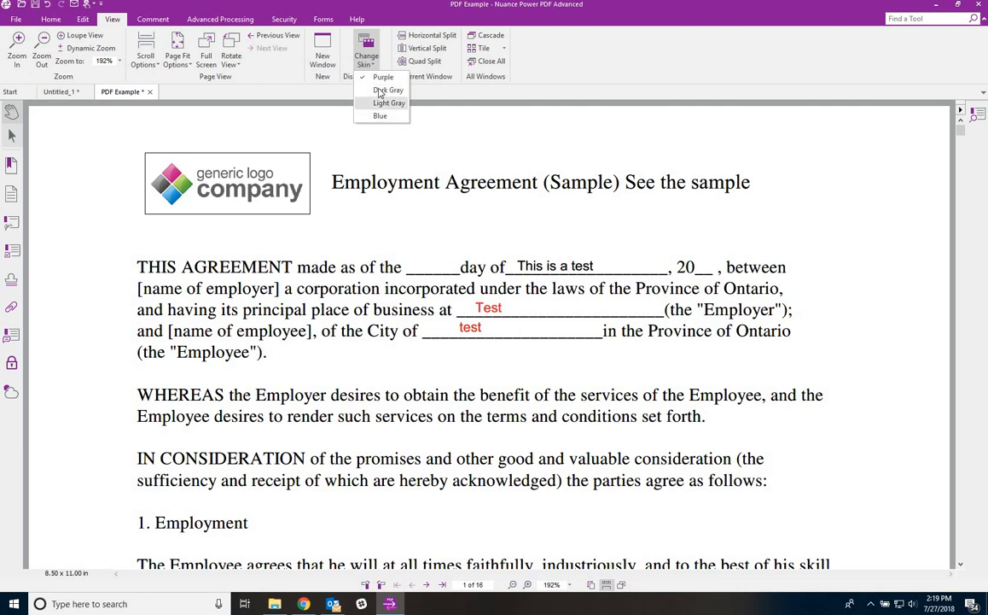
pyautogui.click(151, 20)
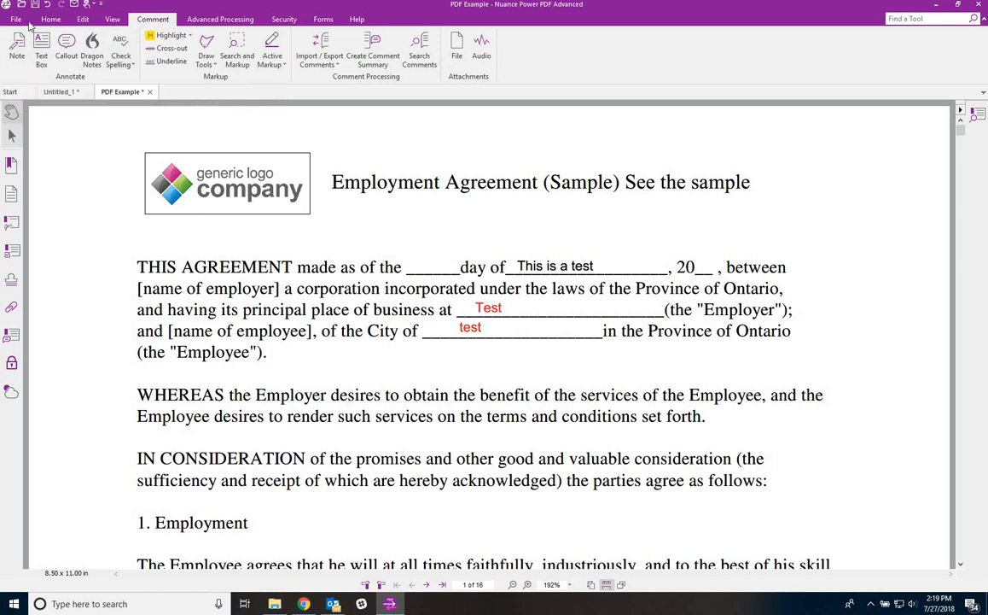
# - Cover THIS AGREEMENT with a 'Test' text box in white fill and border, saved as default
pyautogui.click(45, 52)
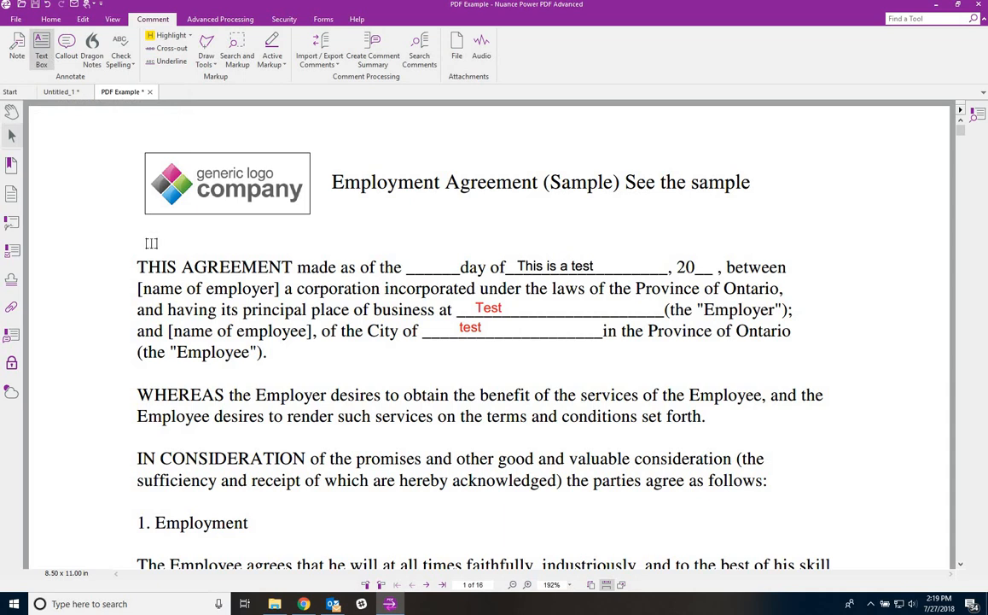
pyautogui.moveTo(128, 251); pyautogui.dragTo(297, 275)
pyautogui.write('T')
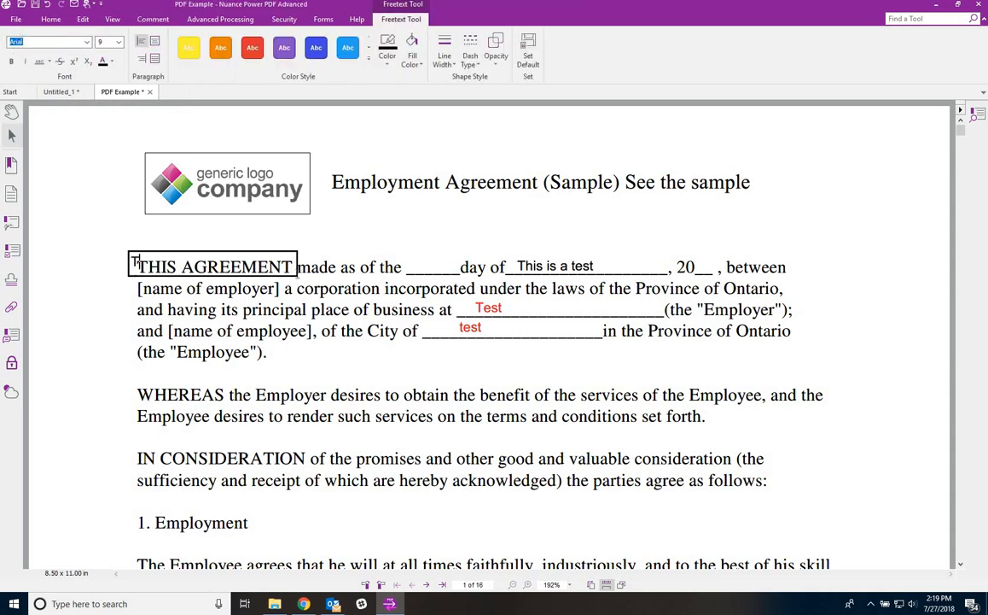
pyautogui.write('est')
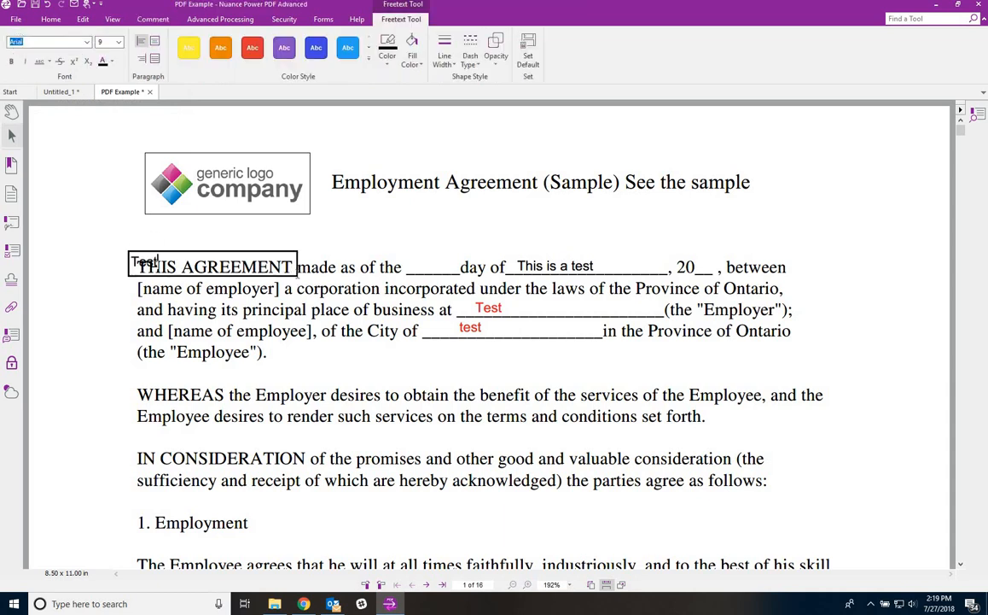
pyautogui.click(412, 56)
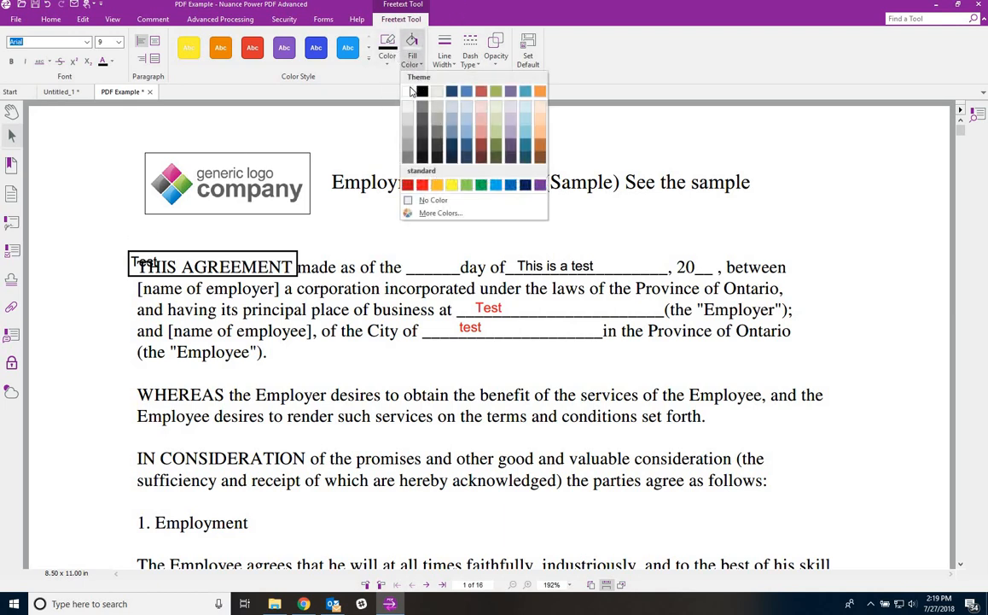
pyautogui.click(408, 91)
pyautogui.click(389, 66)
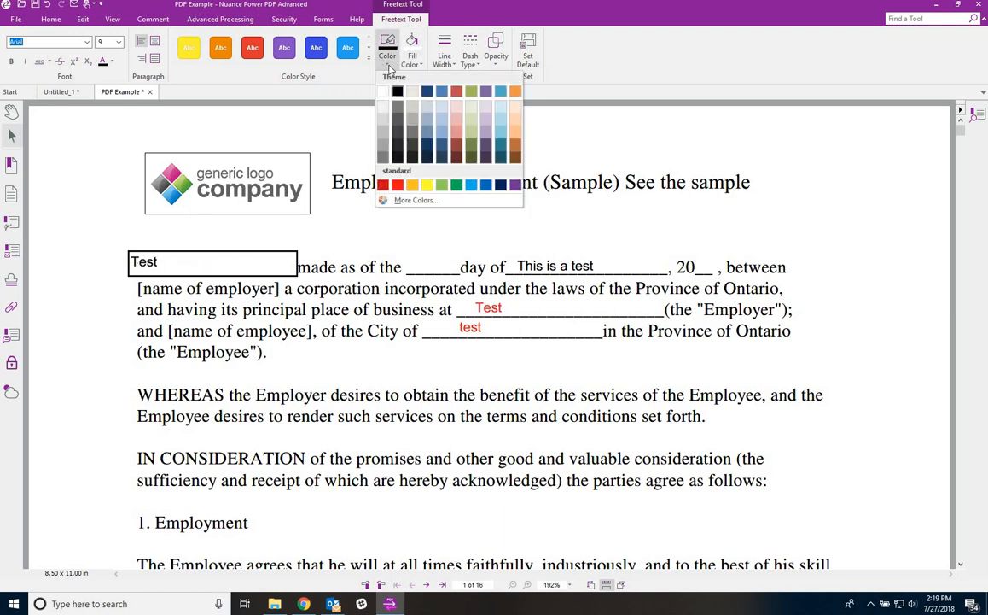
pyautogui.click(383, 92)
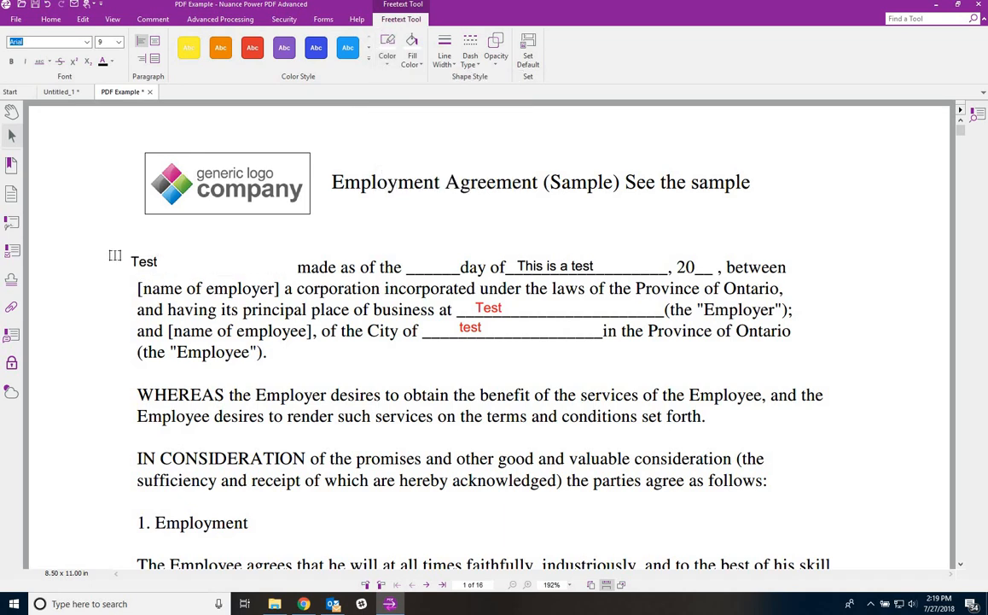
pyautogui.click(529, 51)
pyautogui.click(543, 314)
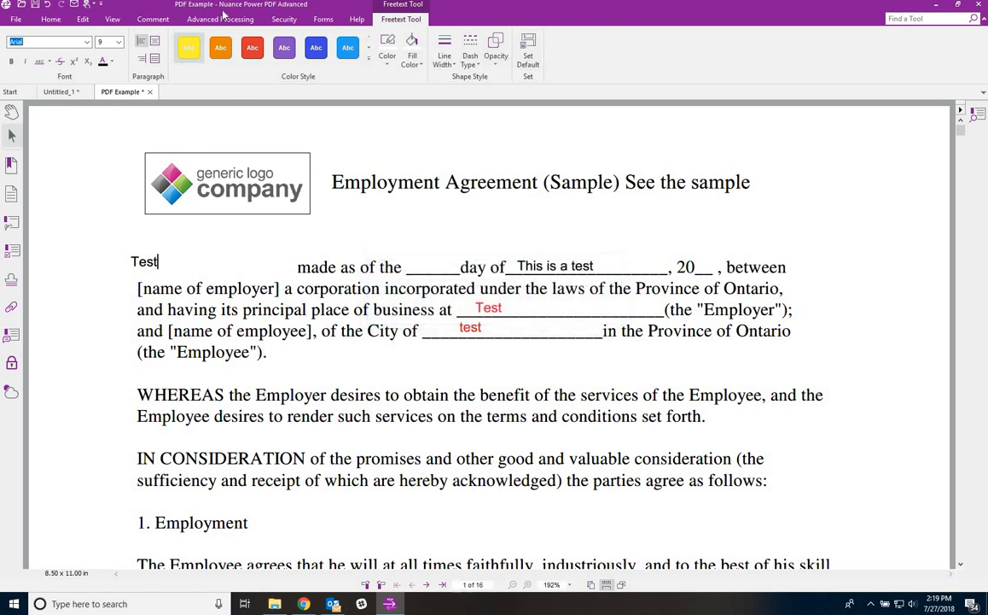
# - Add a 'Look here' text box over the heading
pyautogui.click(152, 19)
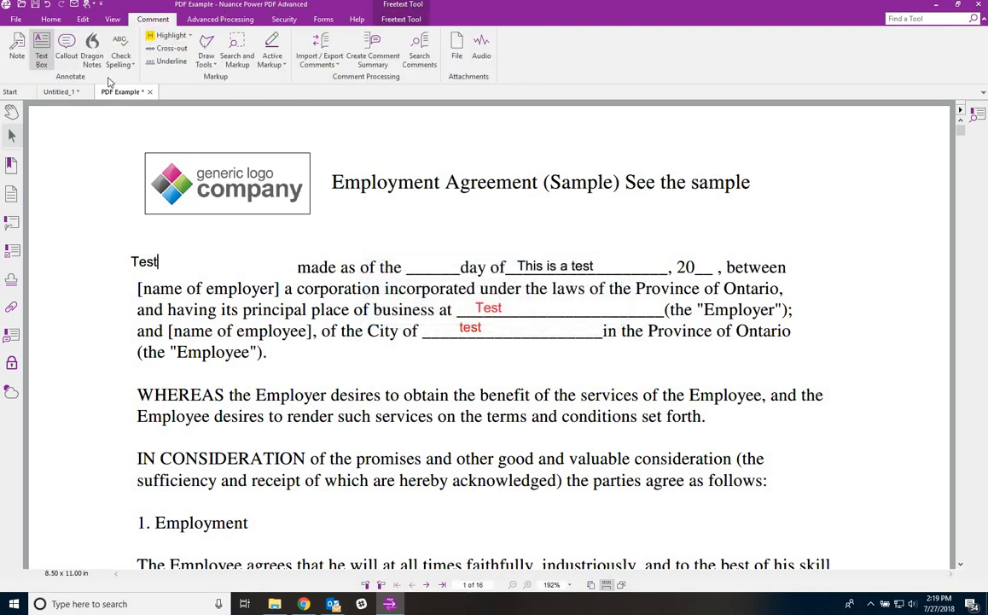
pyautogui.moveTo(324, 167); pyautogui.dragTo(800, 216)
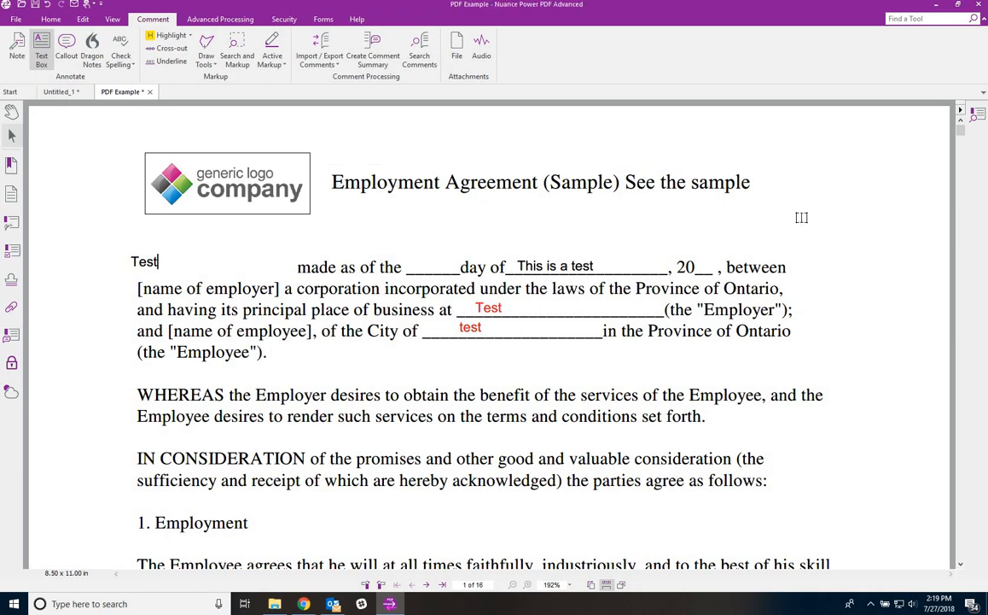
pyautogui.write('Look heree')
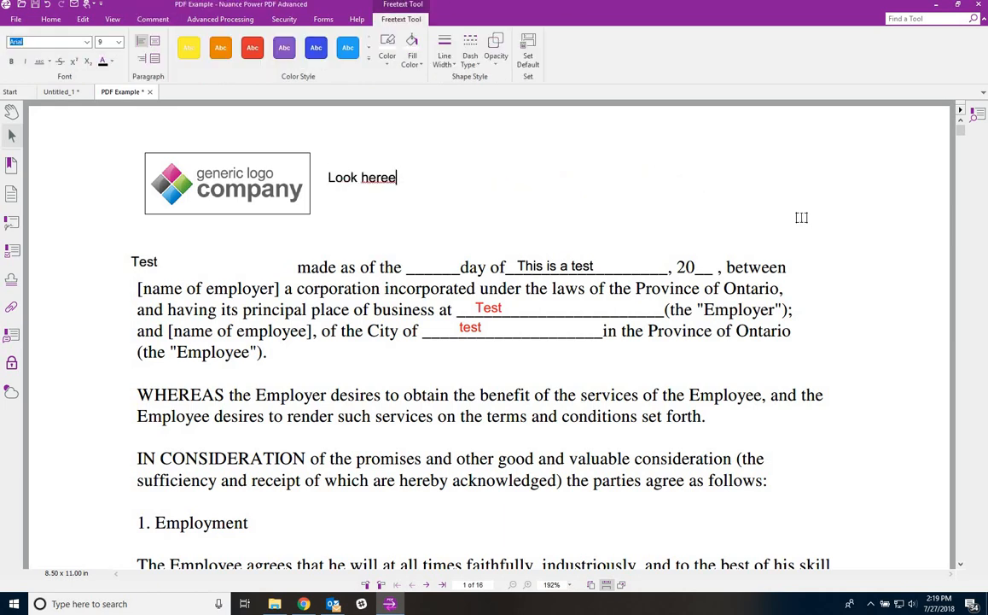
pyautogui.press('BackSpace')
pyautogui.click(150, 20)
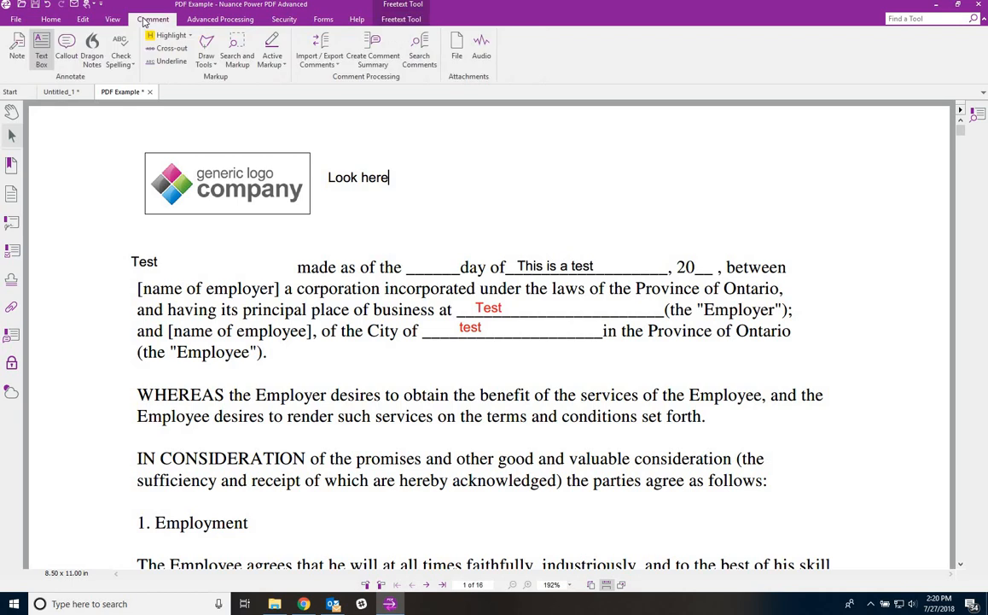
# - Add a callout reading 'Check this out.' pointing at the 'This is a test' day blank
pyautogui.click(66, 49)
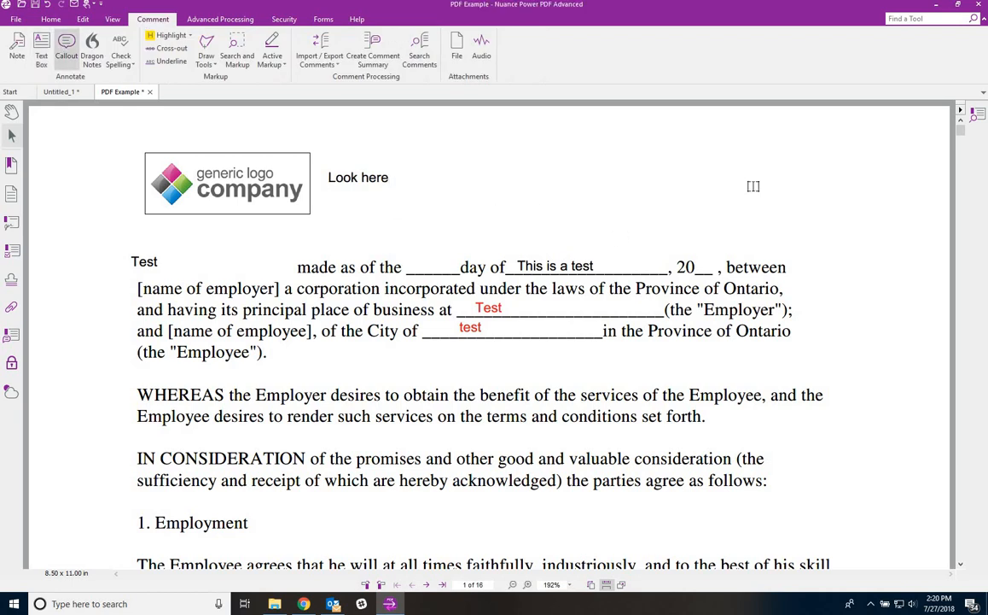
pyautogui.click(705, 192)
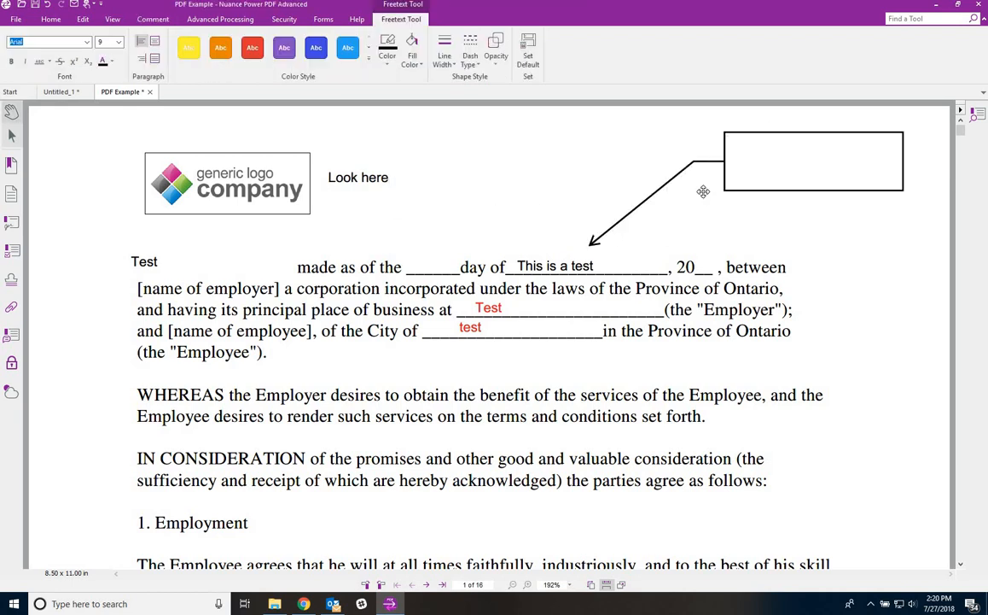
pyautogui.write('Check this out.')
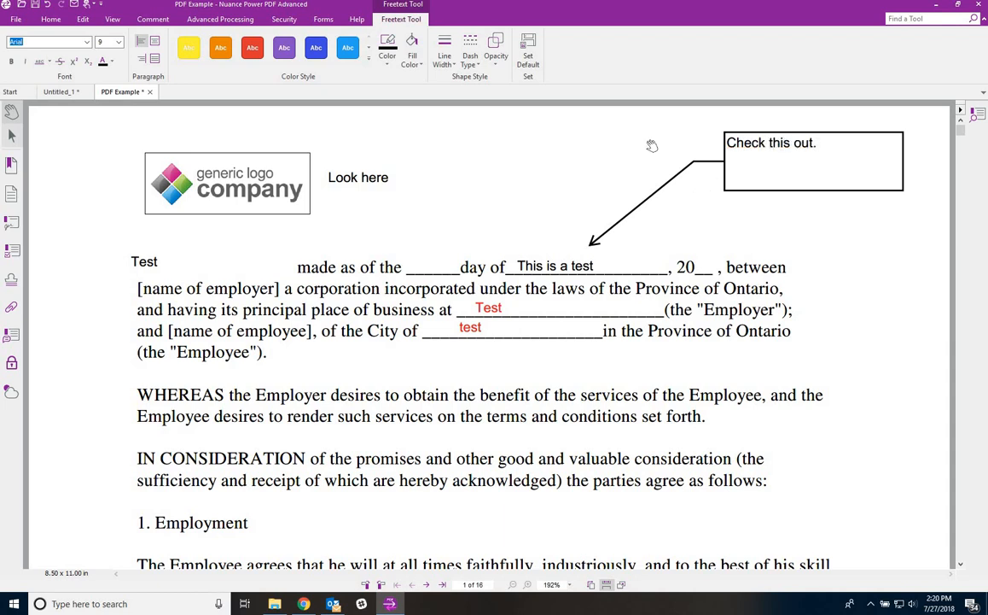
pyautogui.click(158, 20)
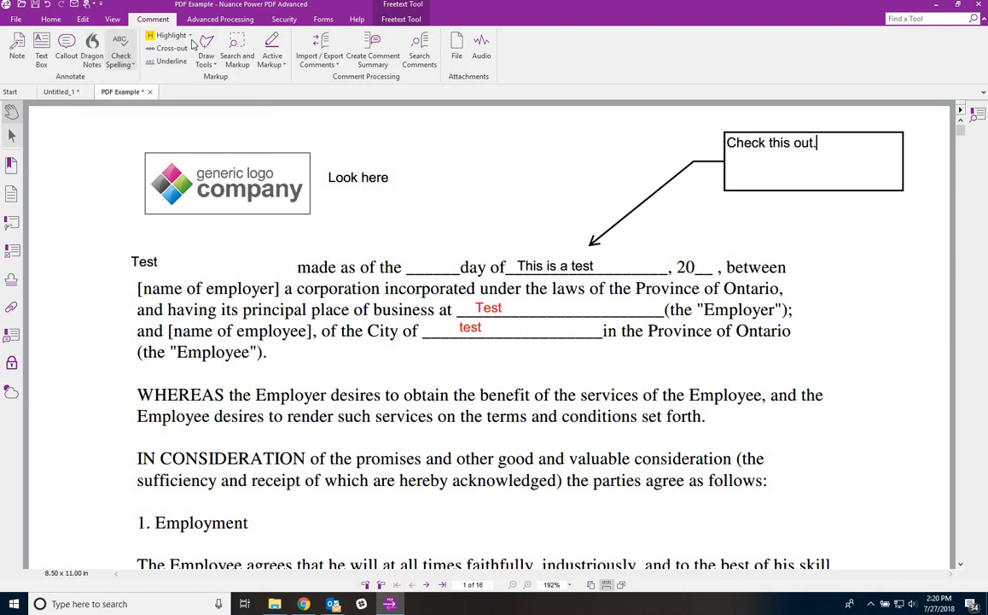
# - Highlight the IN CONSIDERATION paragraph in yellow with an area highlight
pyautogui.click(162, 36)
pyautogui.click(180, 63)
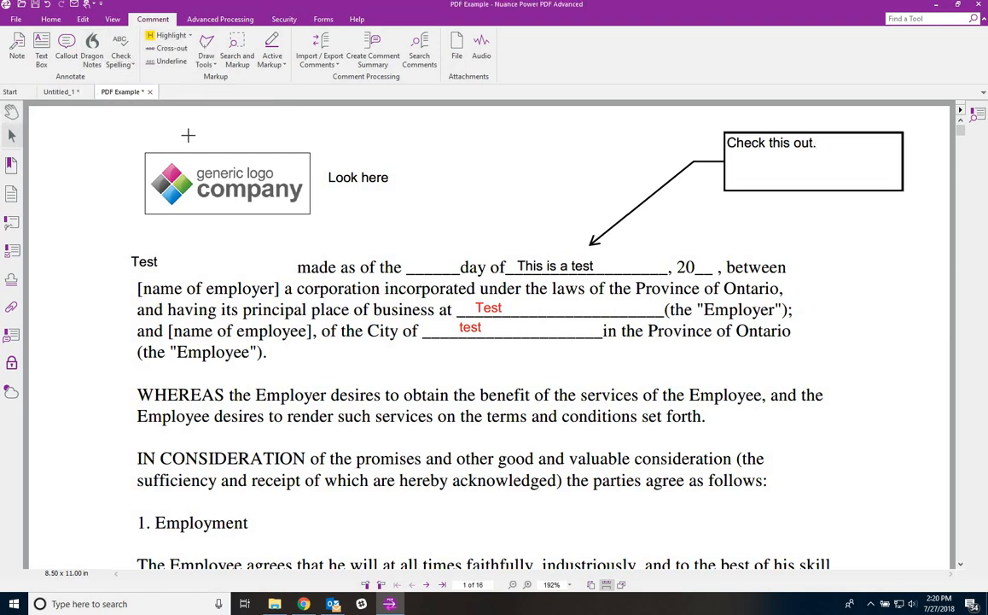
pyautogui.scroll(-3, 147, 216)
pyautogui.moveTo(133, 236); pyautogui.dragTo(799, 290)
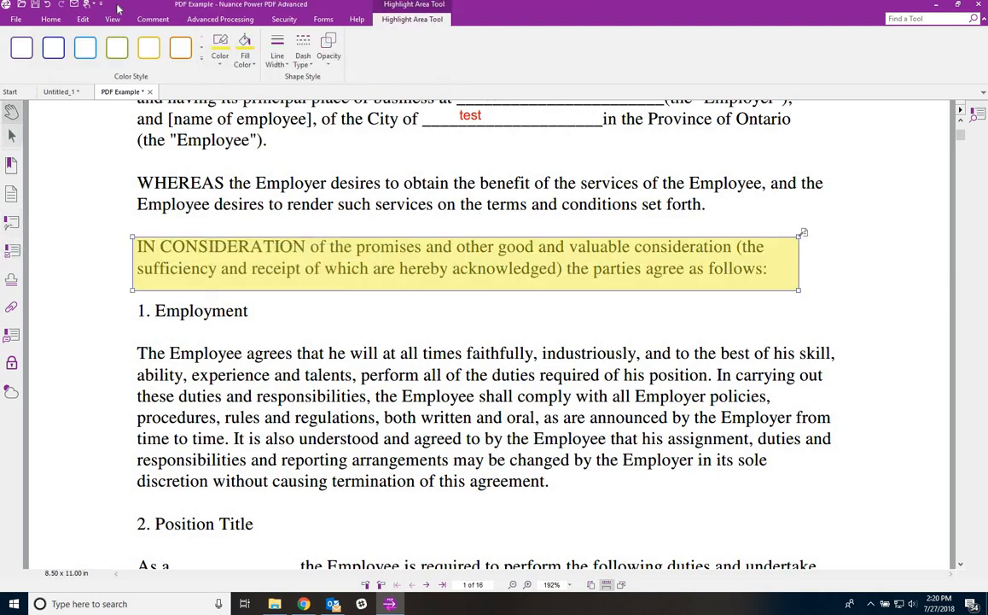
# - Draw a red arrow beside WHEREAS pointing up and right
pyautogui.click(151, 21)
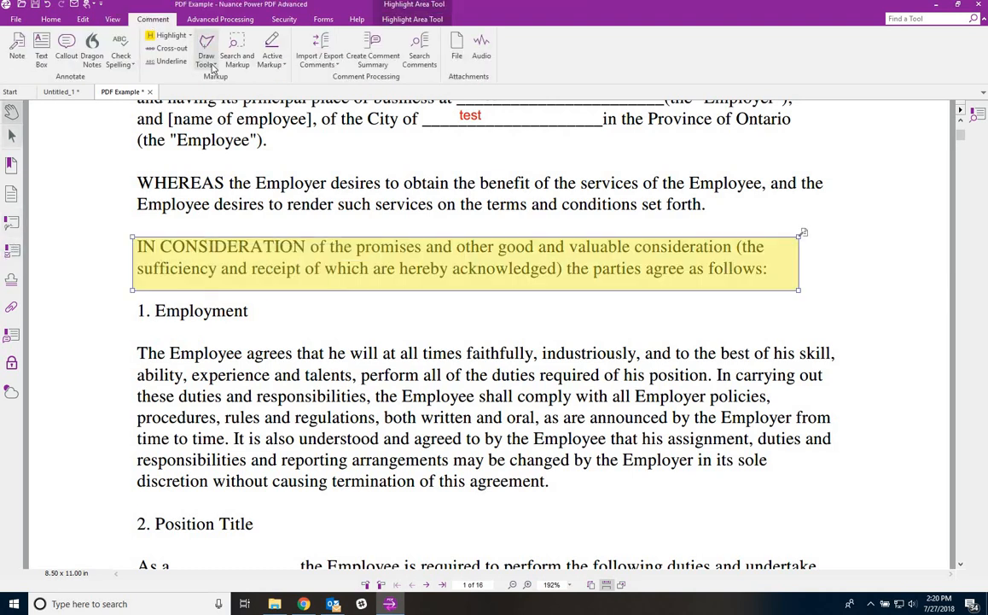
pyautogui.click(203, 58)
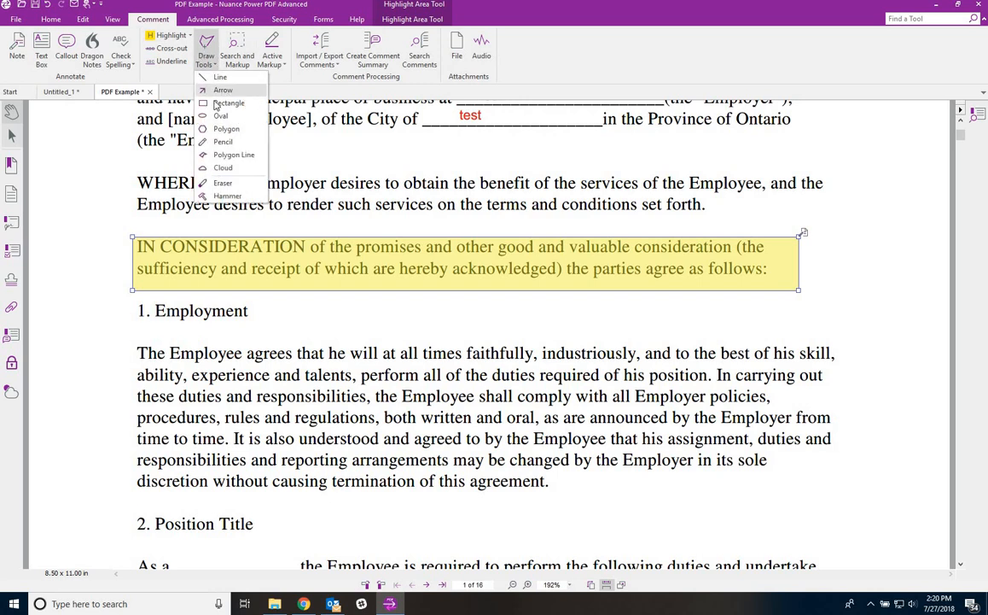
pyautogui.click(196, 92)
pyautogui.click(169, 174)
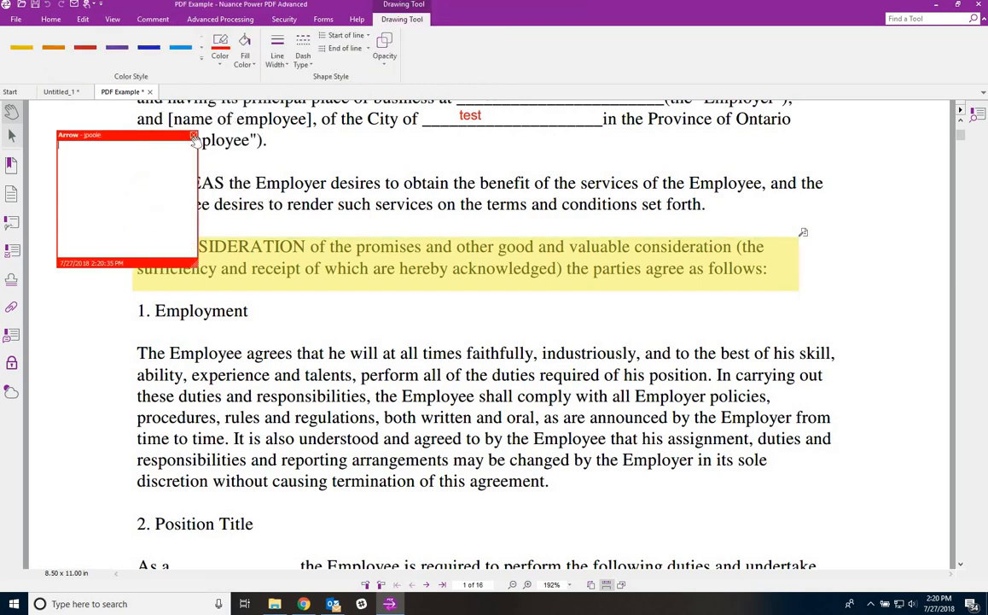
pyautogui.click(195, 137)
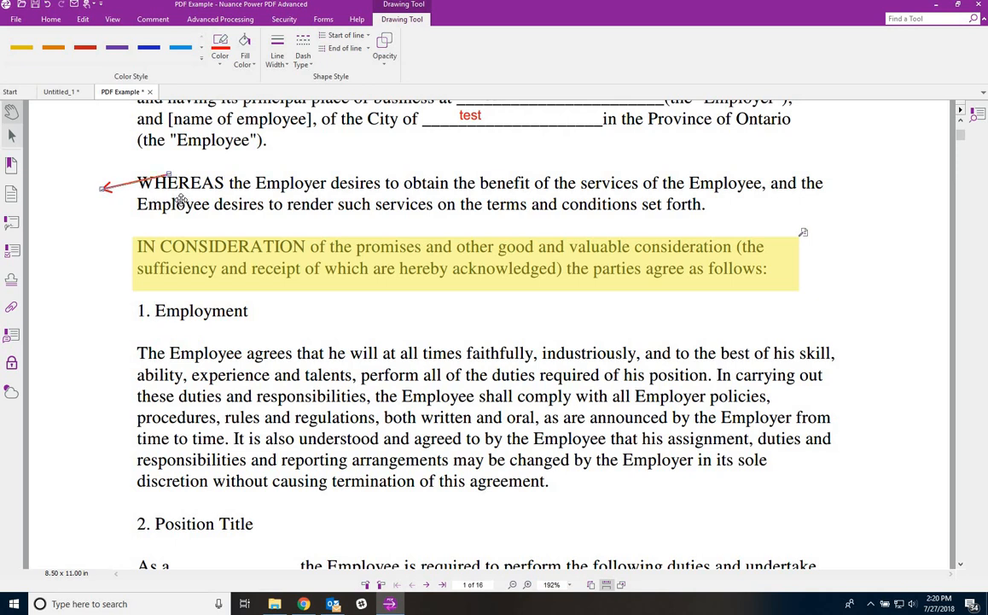
pyautogui.moveTo(181, 200); pyautogui.dragTo(290, 146)
pyautogui.click(147, 21)
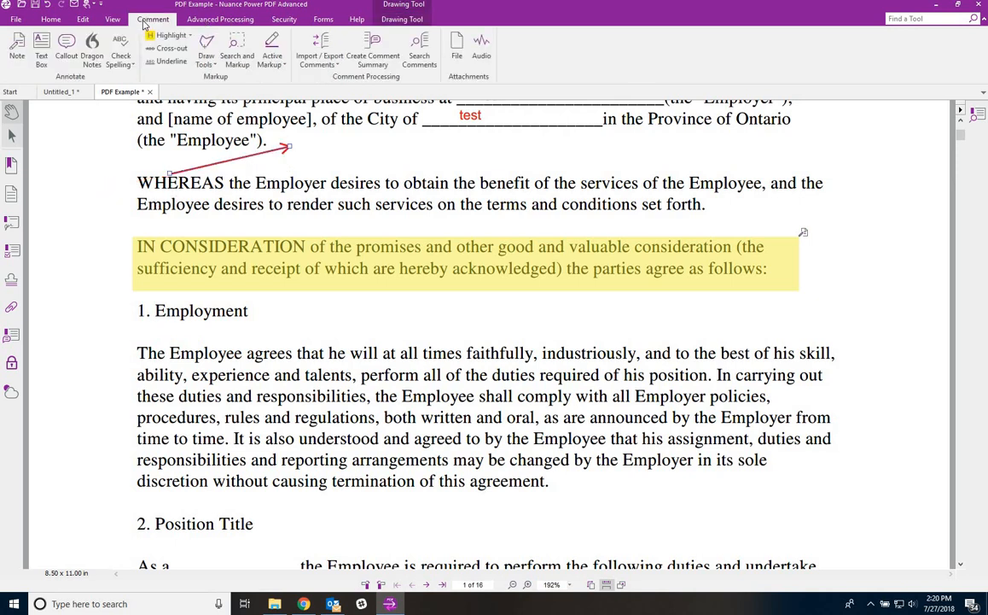
# - Draw a red rectangle over 'The Empl' at the start of the Employment paragraph
pyautogui.click(208, 56)
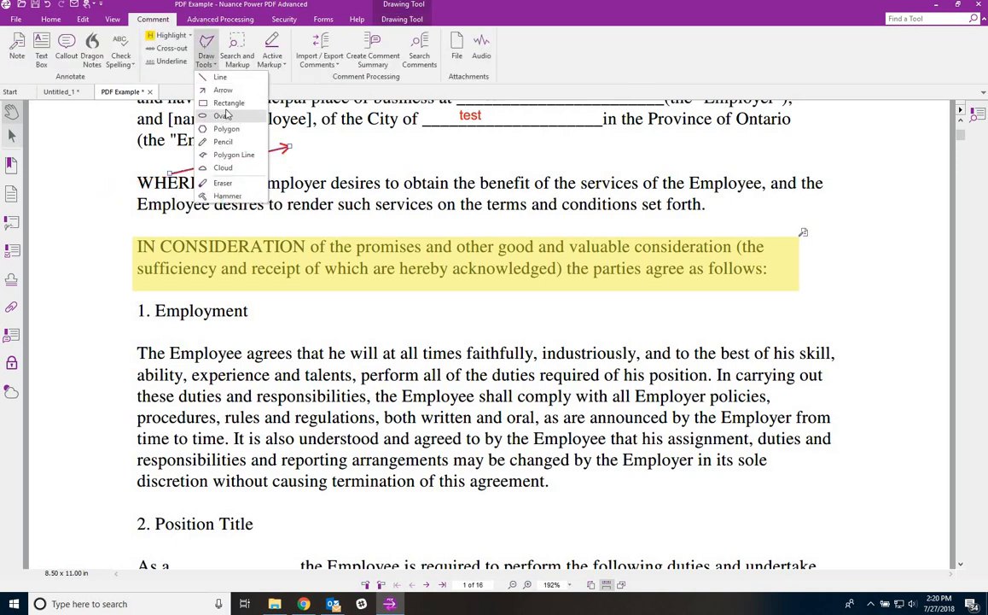
pyautogui.click(226, 103)
pyautogui.moveTo(134, 338); pyautogui.dragTo(210, 366)
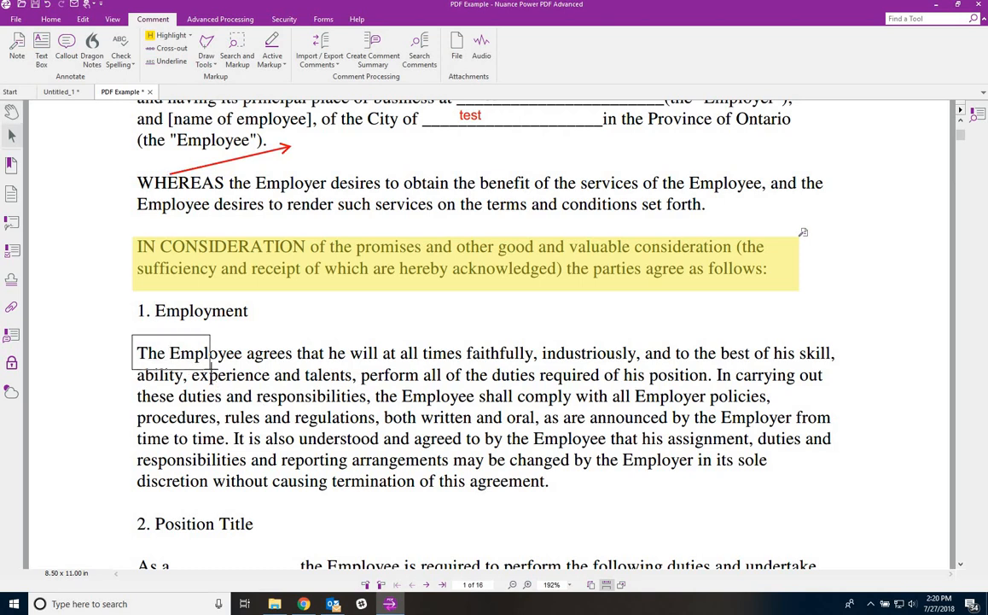
pyautogui.click(283, 346)
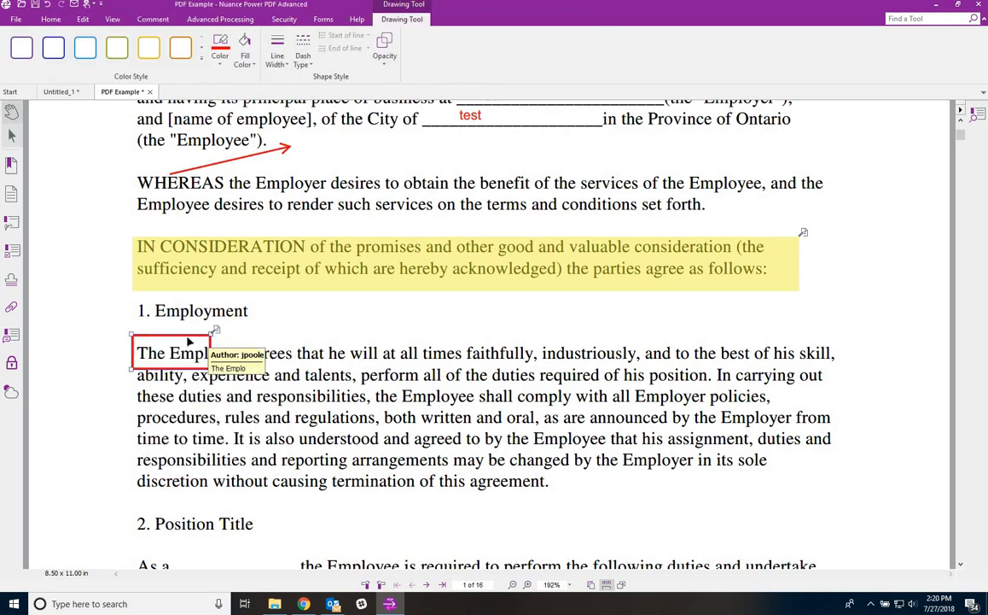
# - Set the rectangle's border and fill colours to white in its properties
pyautogui.rightClick(186, 340)
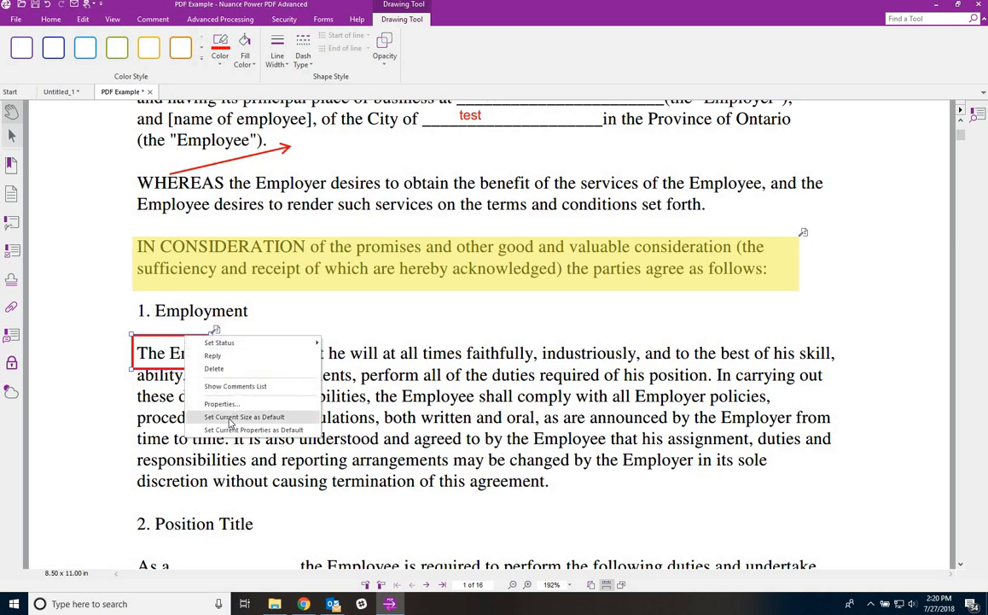
pyautogui.click(214, 365)
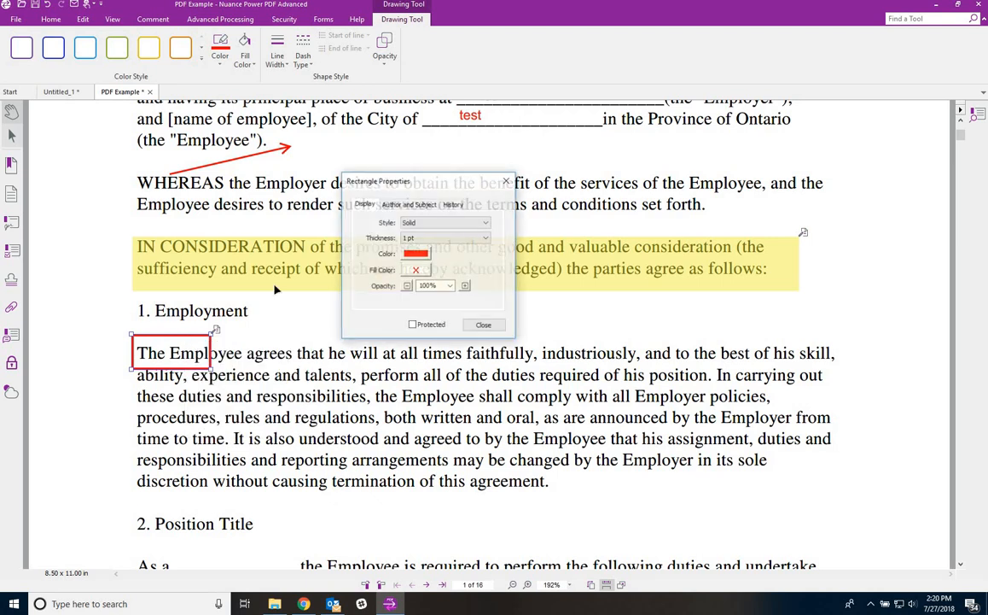
pyautogui.click(420, 256)
pyautogui.click(494, 306)
pyautogui.click(422, 270)
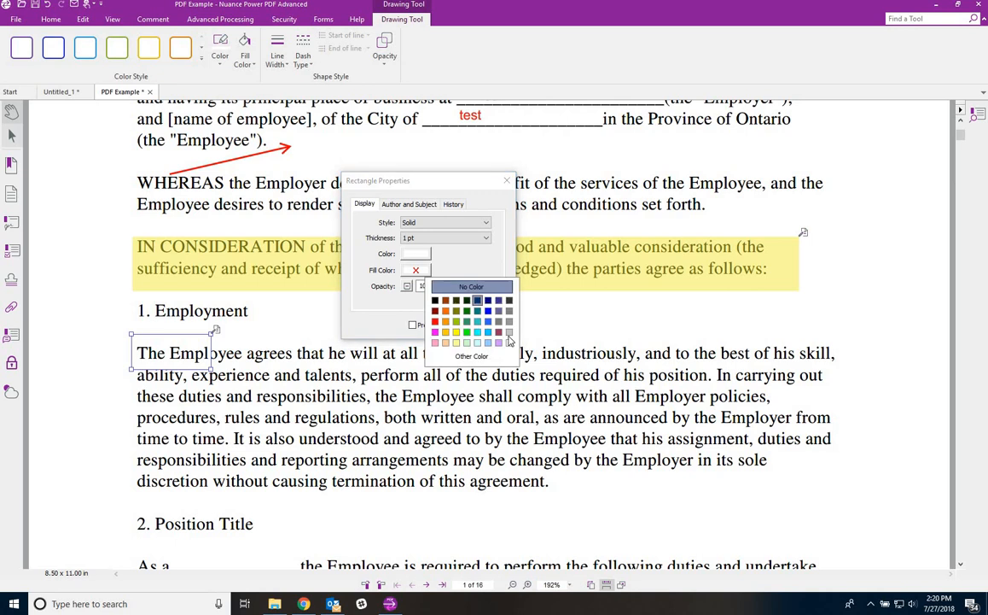
pyautogui.click(495, 322)
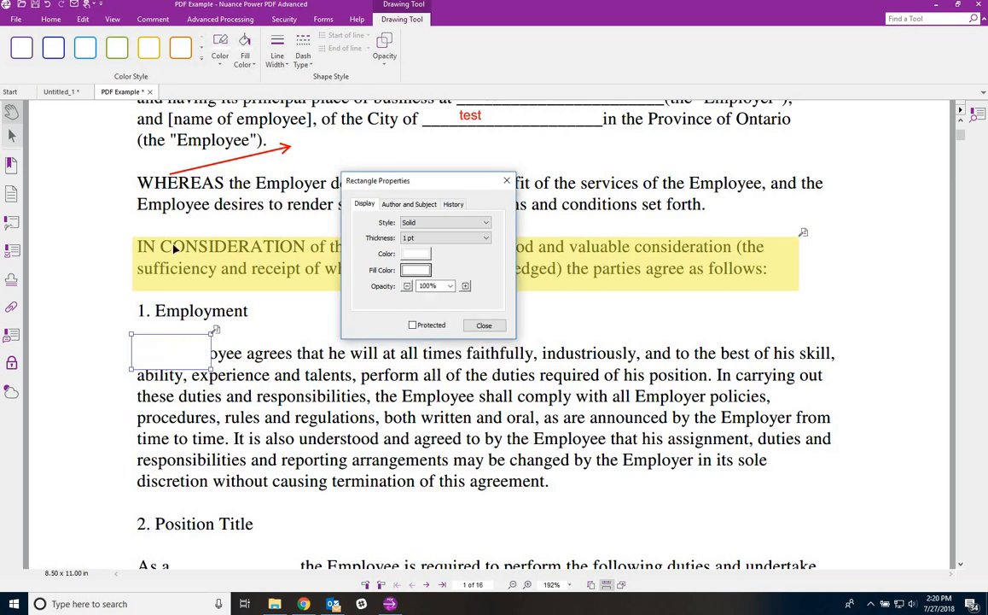
pyautogui.click(484, 325)
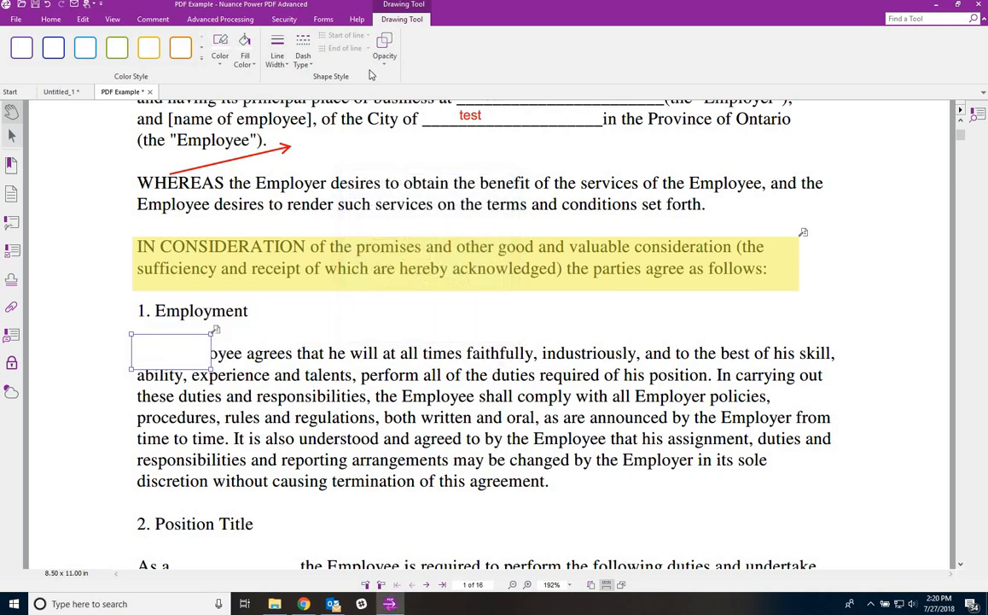
# - Make the white rectangle style the default for rectangles
pyautogui.rightClick(191, 355)
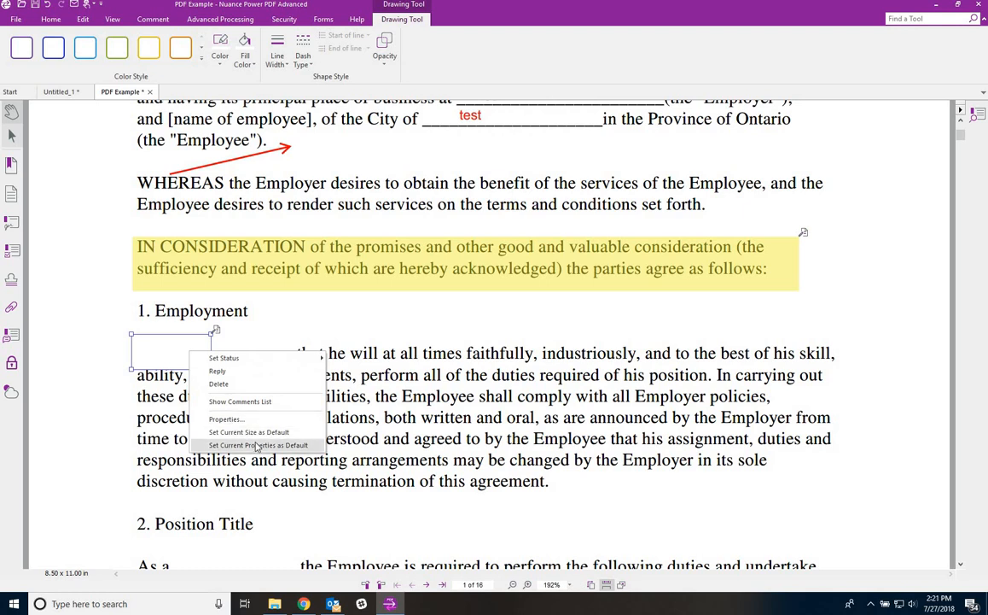
pyautogui.click(259, 446)
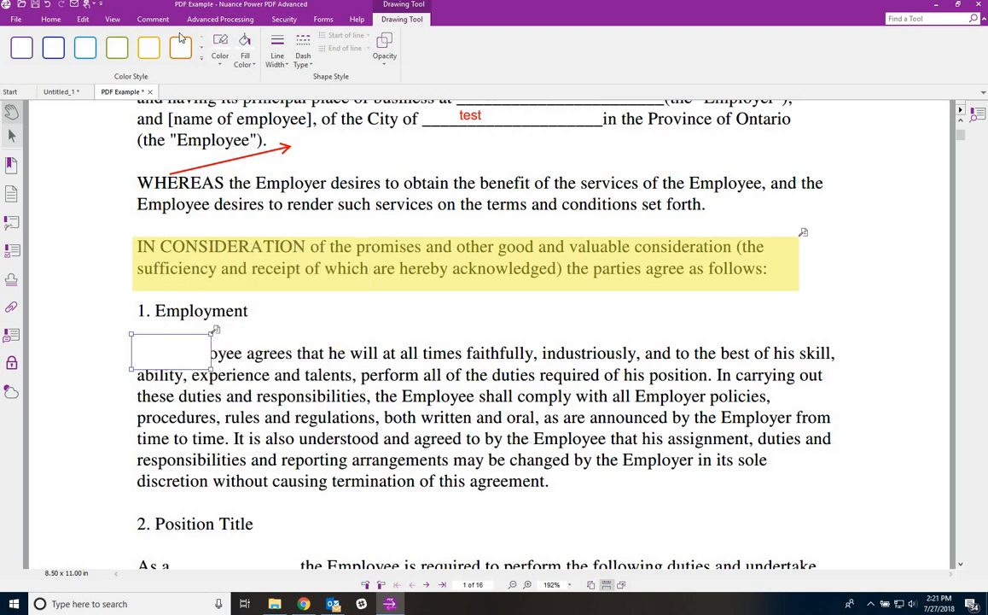
pyautogui.click(154, 20)
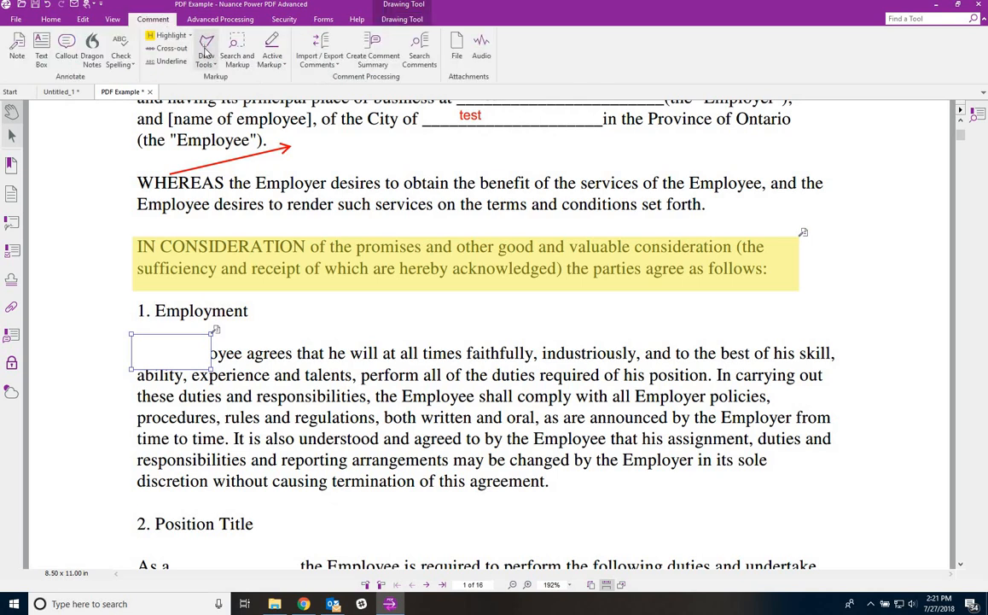
# - Draw a rectangle over the Employment paragraph and close its pop-up note
pyautogui.click(206, 58)
pyautogui.click(205, 88)
pyautogui.moveTo(313, 328); pyautogui.dragTo(562, 385)
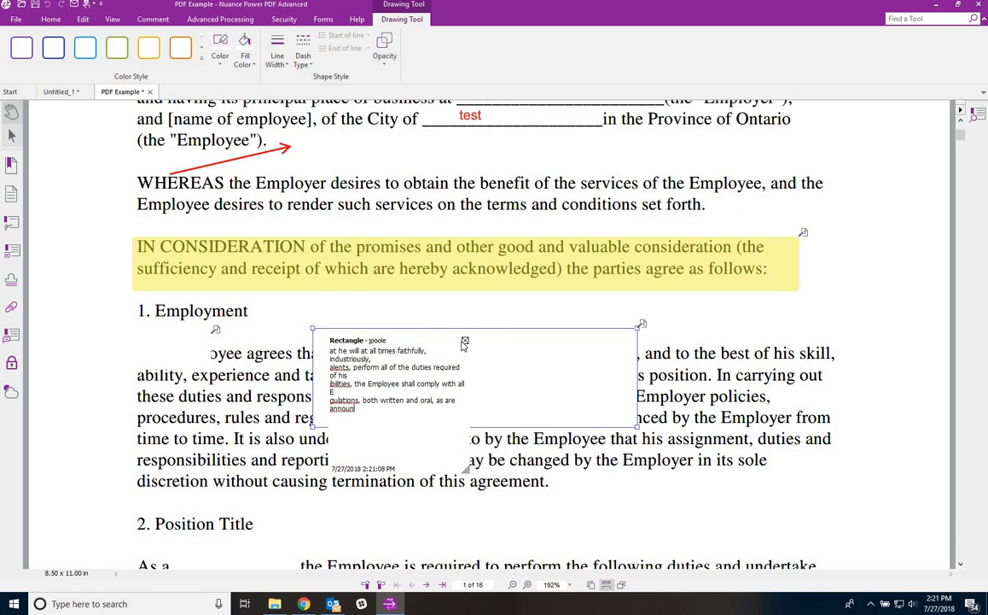
pyautogui.click(465, 342)
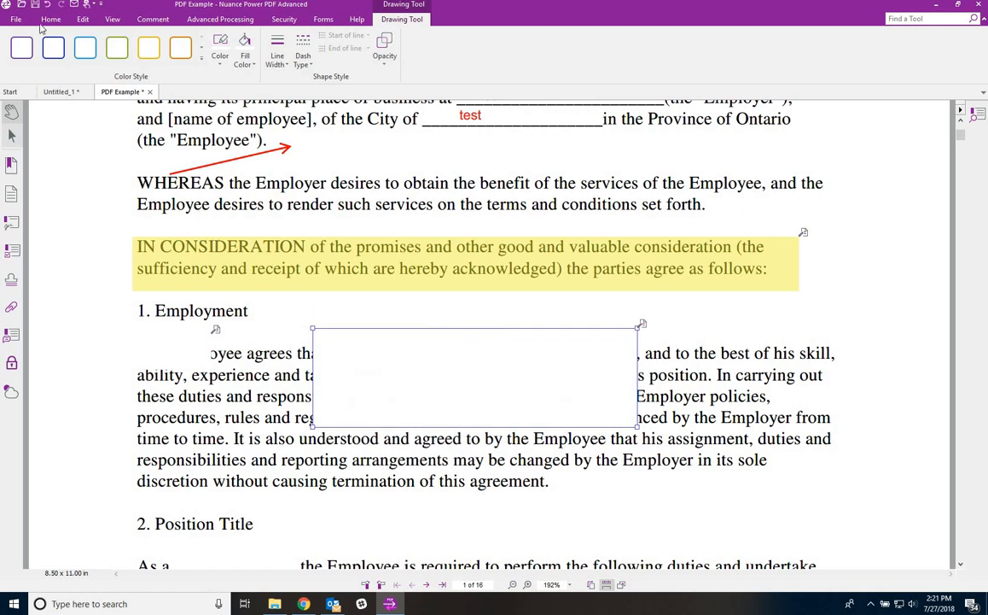
# - Turn off copying encircled and selected text into pop-ups and auto-opening comment pop-ups
pyautogui.click(15, 20)
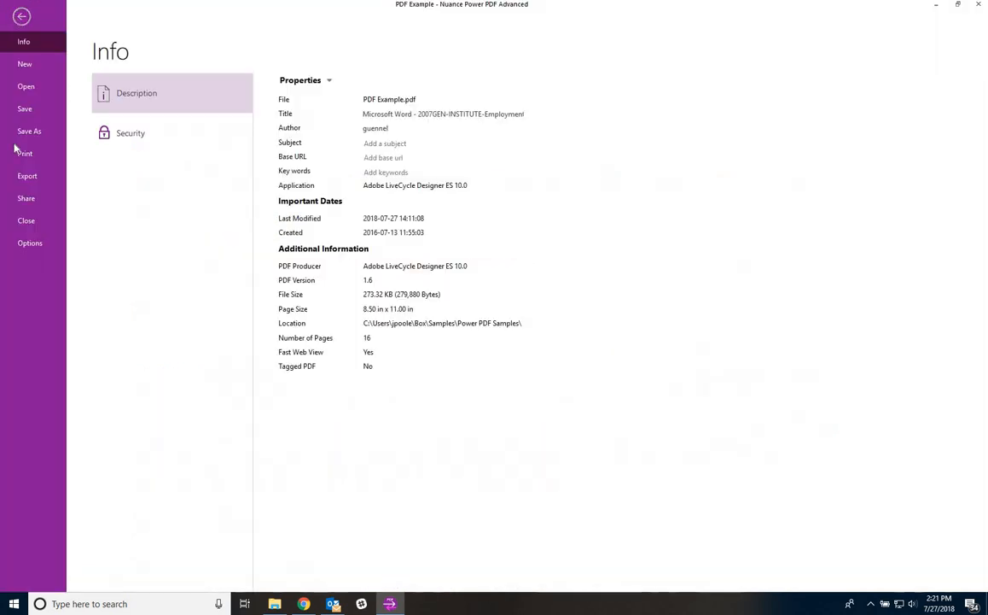
pyautogui.click(29, 243)
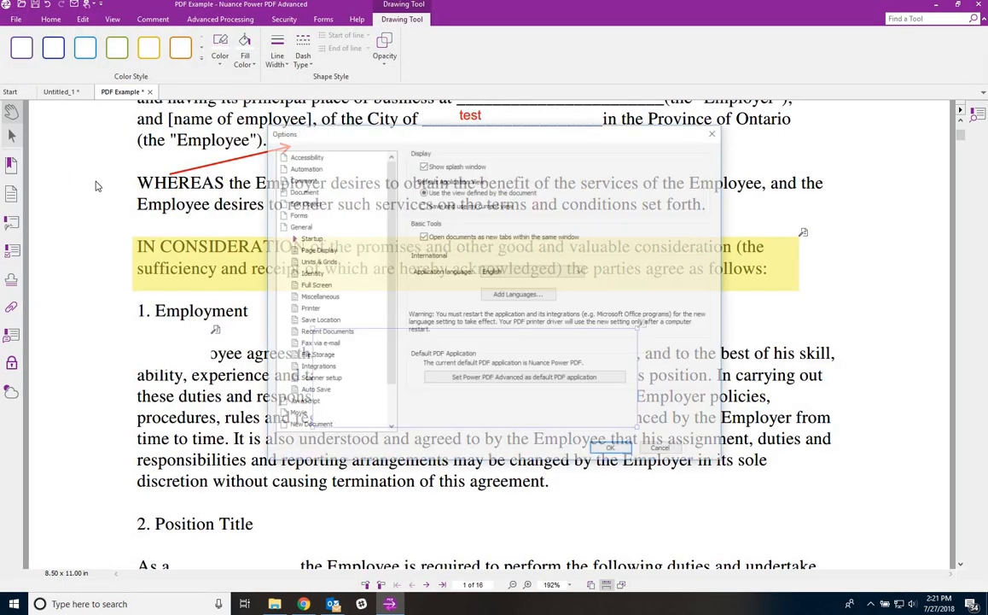
pyautogui.click(298, 180)
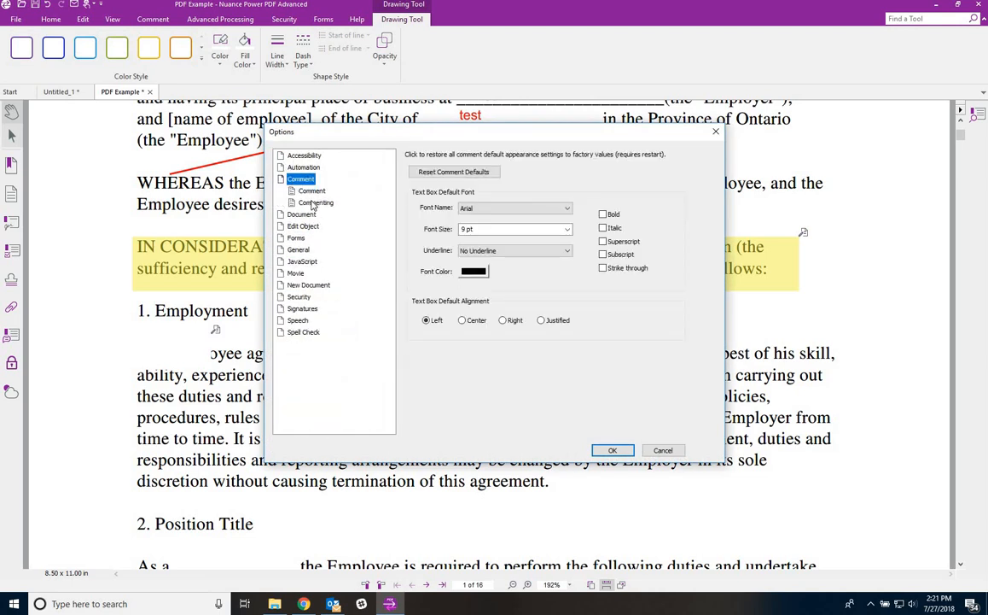
pyautogui.click(316, 202)
pyautogui.click(424, 206)
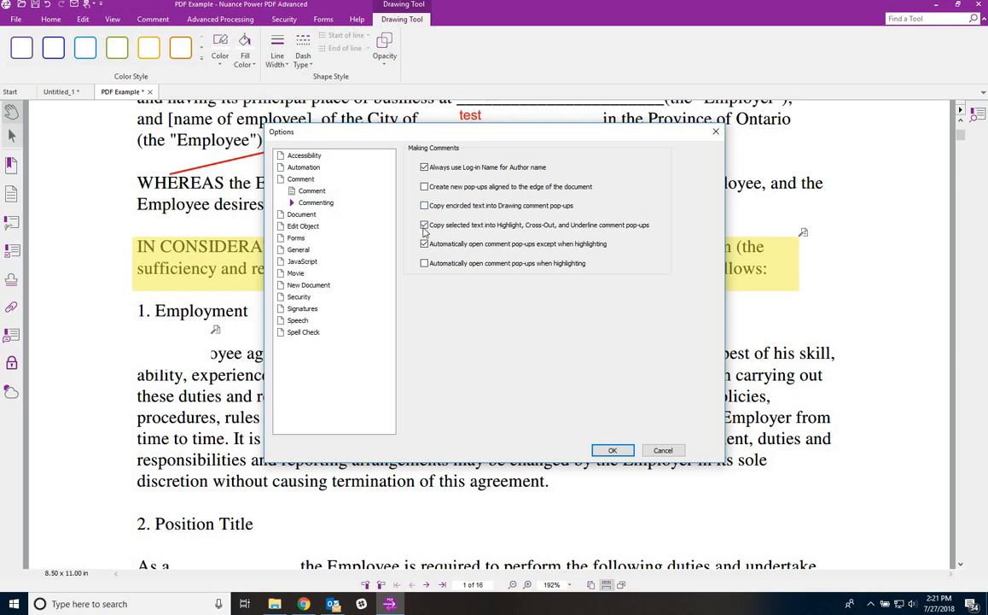
pyautogui.click(424, 224)
pyautogui.click(424, 243)
pyautogui.click(622, 453)
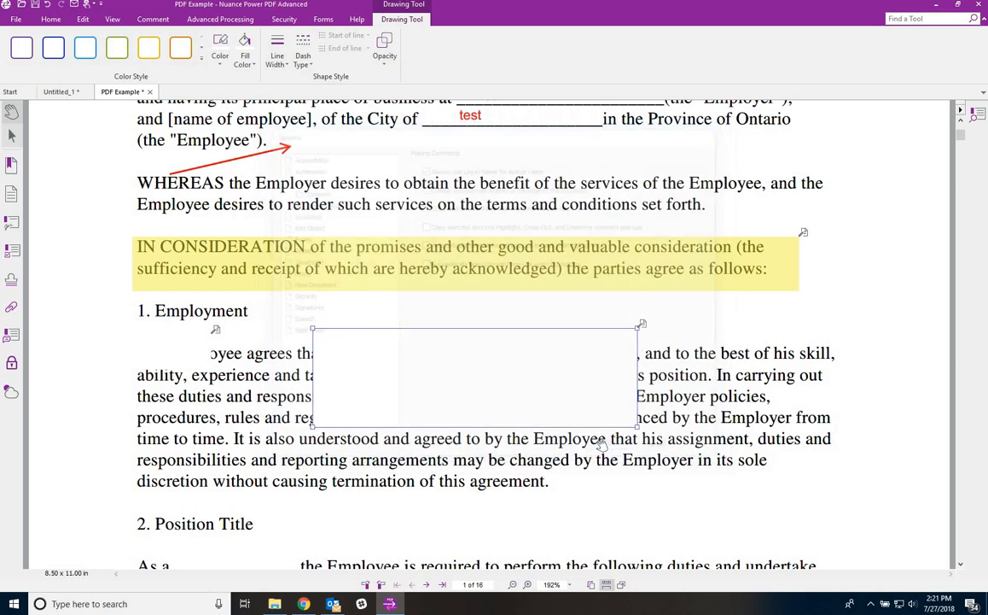
# - Delete that rectangle and draw a white box over the middle of the WHEREAS lines
pyautogui.press('Delete')
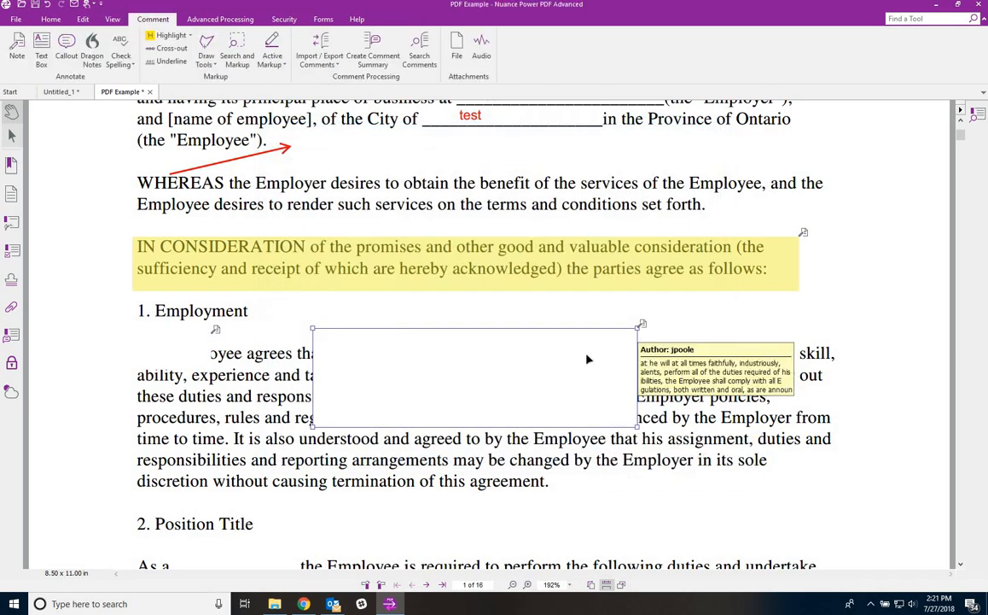
pyautogui.click(208, 41)
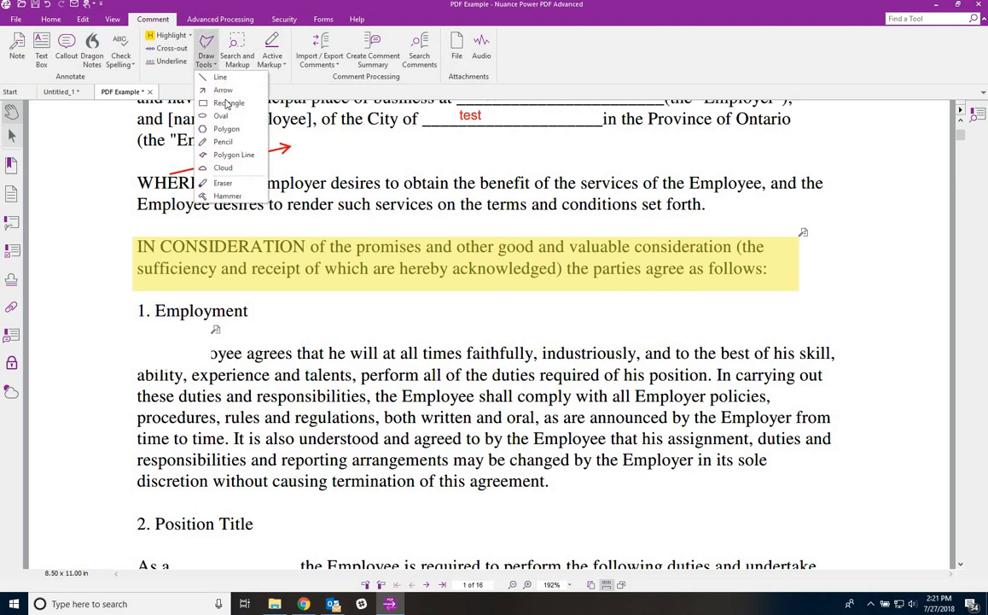
pyautogui.click(209, 96)
pyautogui.moveTo(312, 174); pyautogui.dragTo(470, 213)
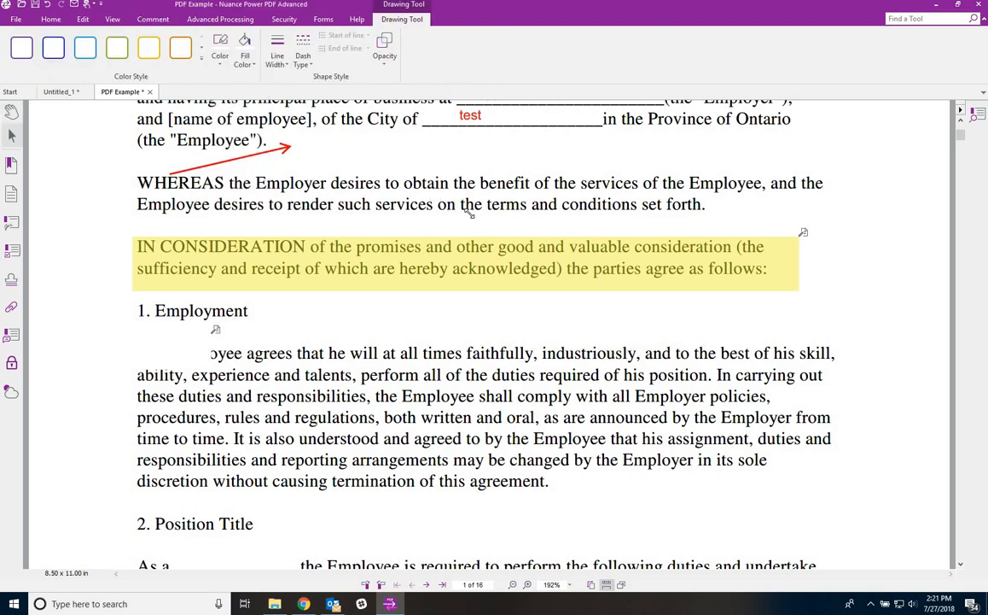
pyautogui.click(446, 154)
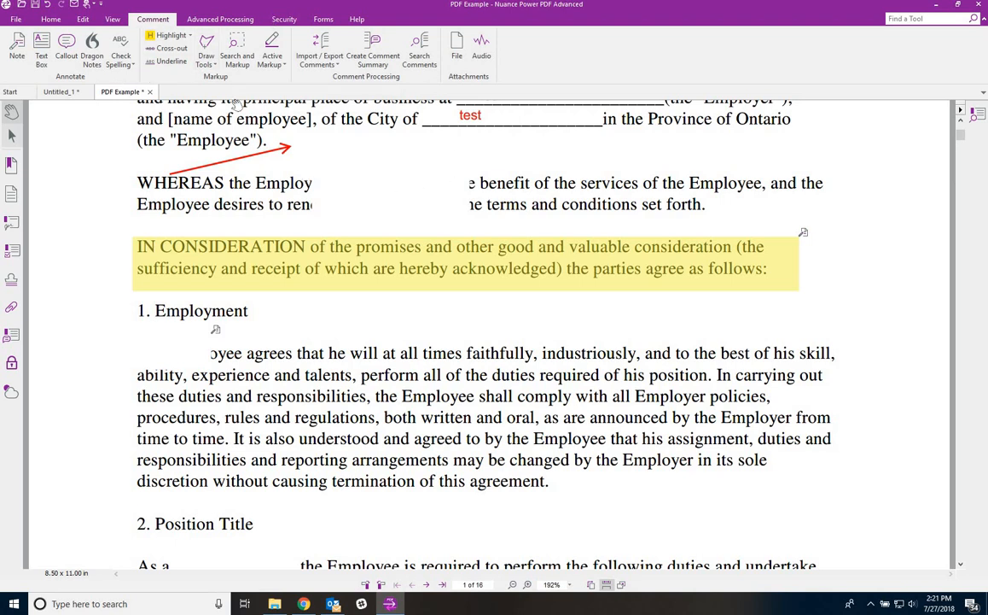
# - Shift the WHEREAS white-out box right and flatten all annotation types into page 1
pyautogui.click(189, 20)
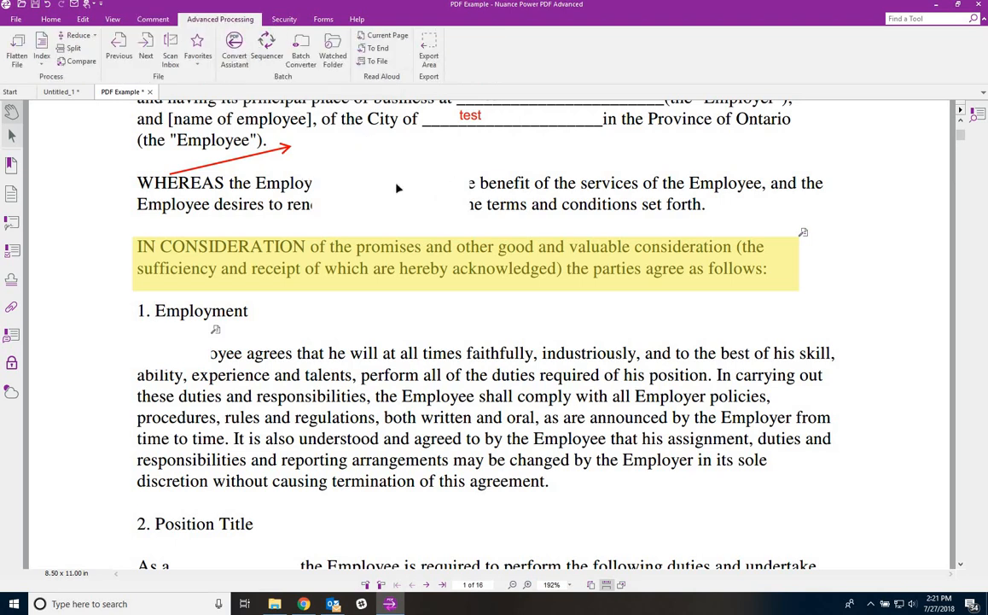
pyautogui.moveTo(397, 188)
pyautogui.mouseDown()
pyautogui.moveTo(392, 202)
pyautogui.moveTo(449, 201)
pyautogui.moveTo(337, 201)
pyautogui.mouseUp()
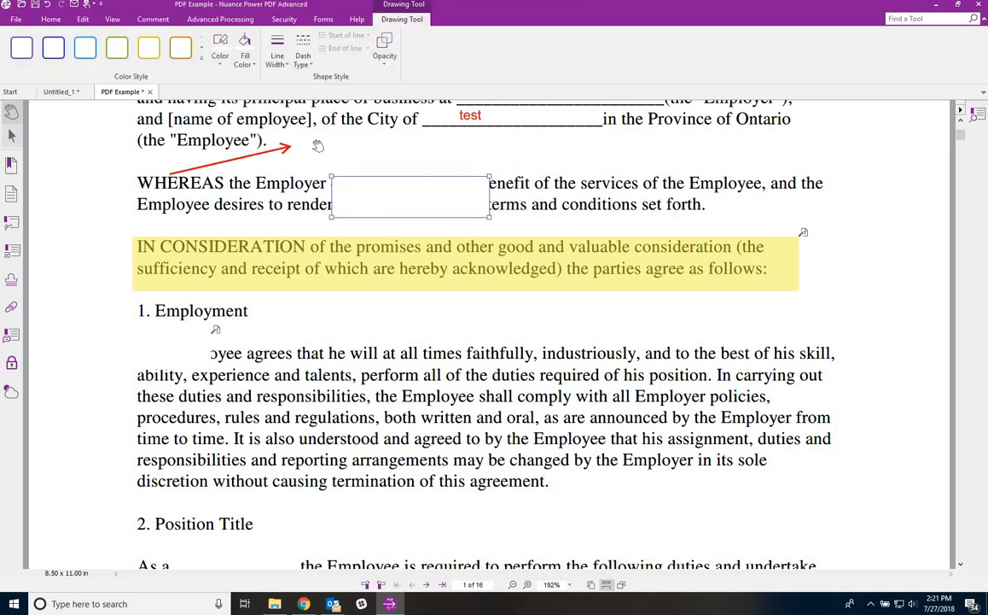
pyautogui.click(193, 20)
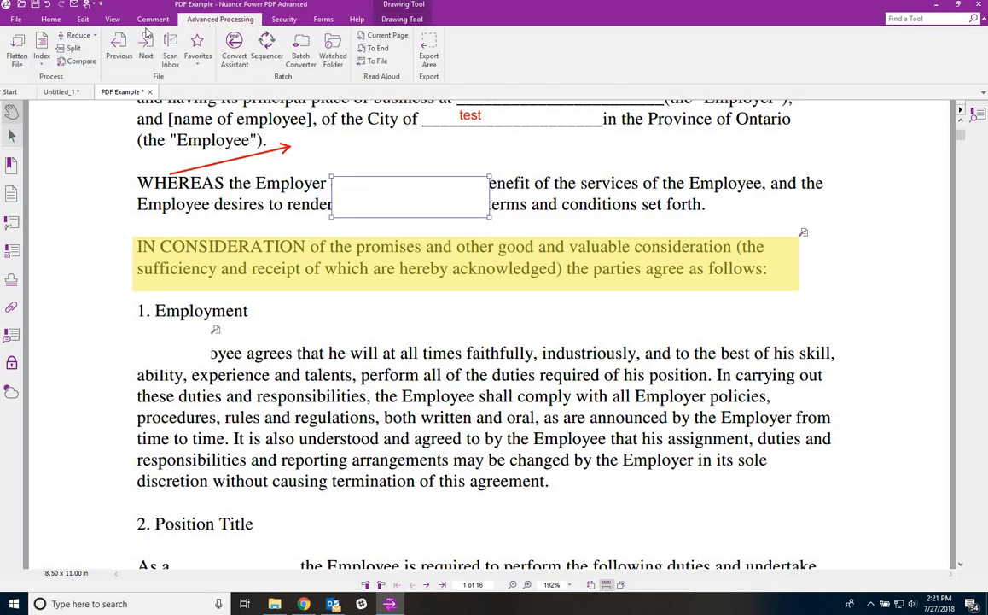
pyautogui.click(13, 44)
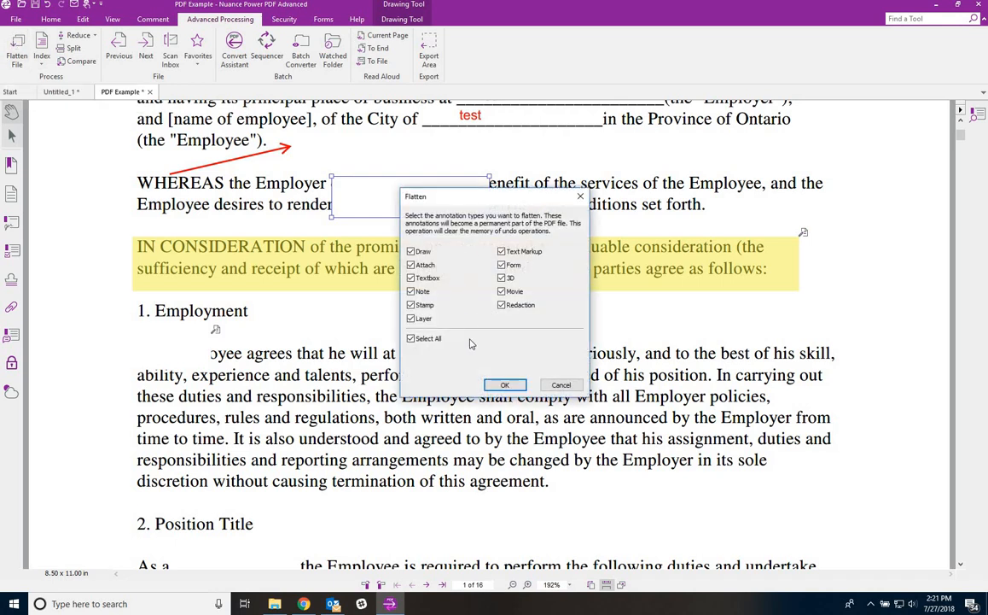
pyautogui.press('Return')
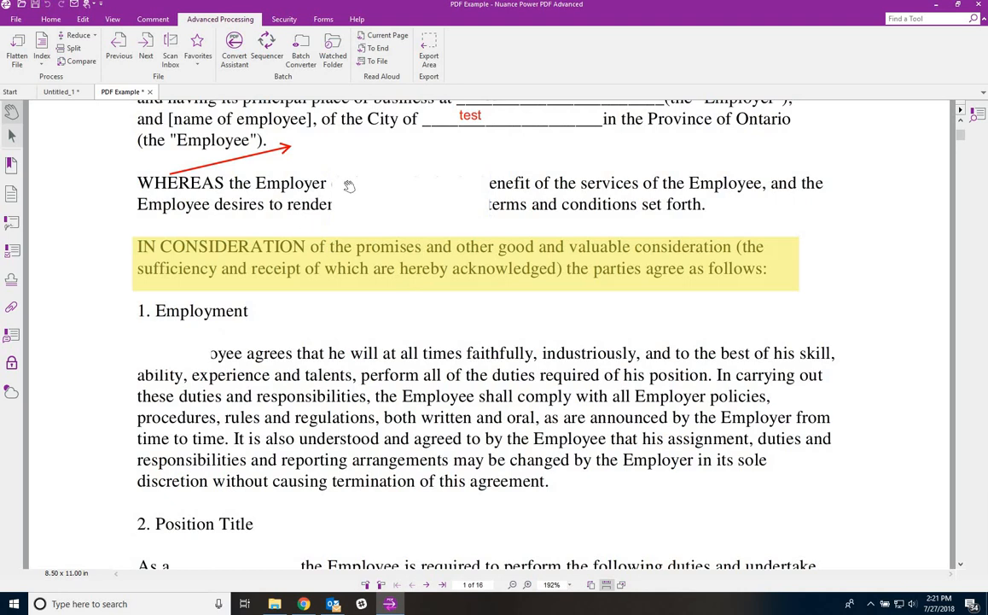
pyautogui.moveTo(401, 196)
pyautogui.mouseDown()
pyautogui.moveTo(441, 170)
pyautogui.moveTo(470, 198)
pyautogui.moveTo(419, 202)
pyautogui.mouseUp()
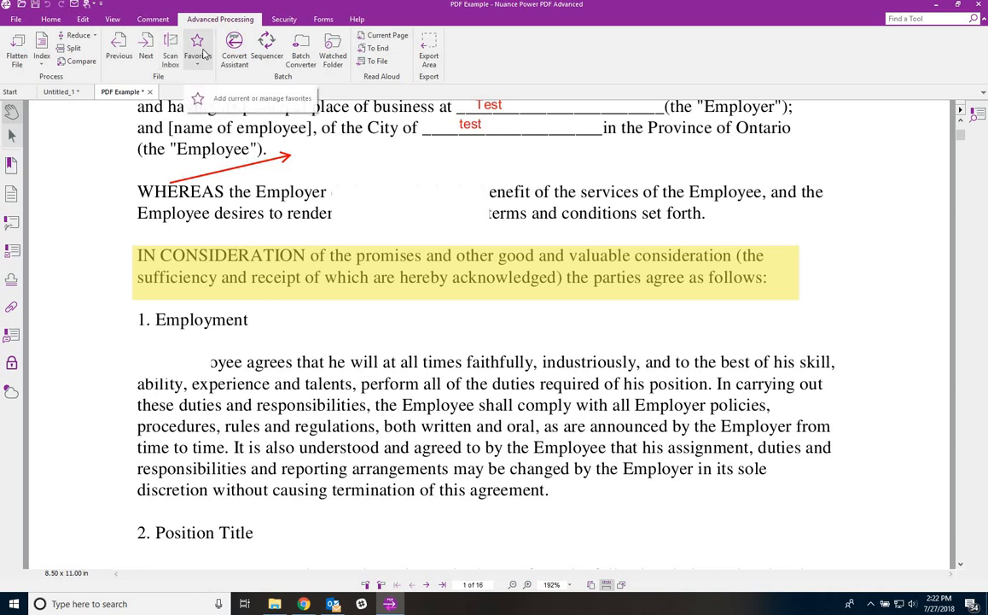
pyautogui.click(202, 54)
pyautogui.moveTo(227, 106)
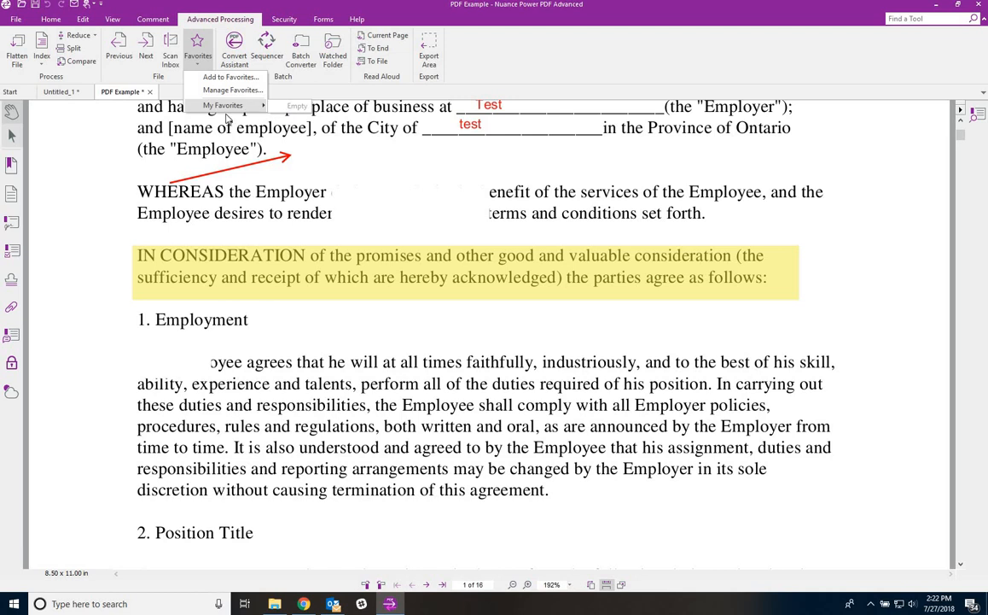
pyautogui.click(93, 194)
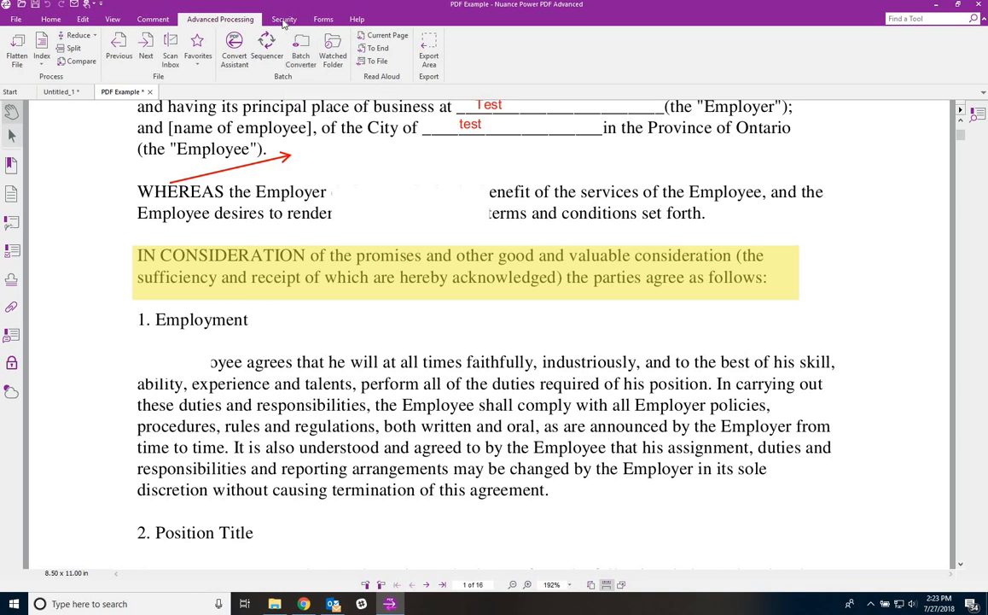
pyautogui.click(284, 20)
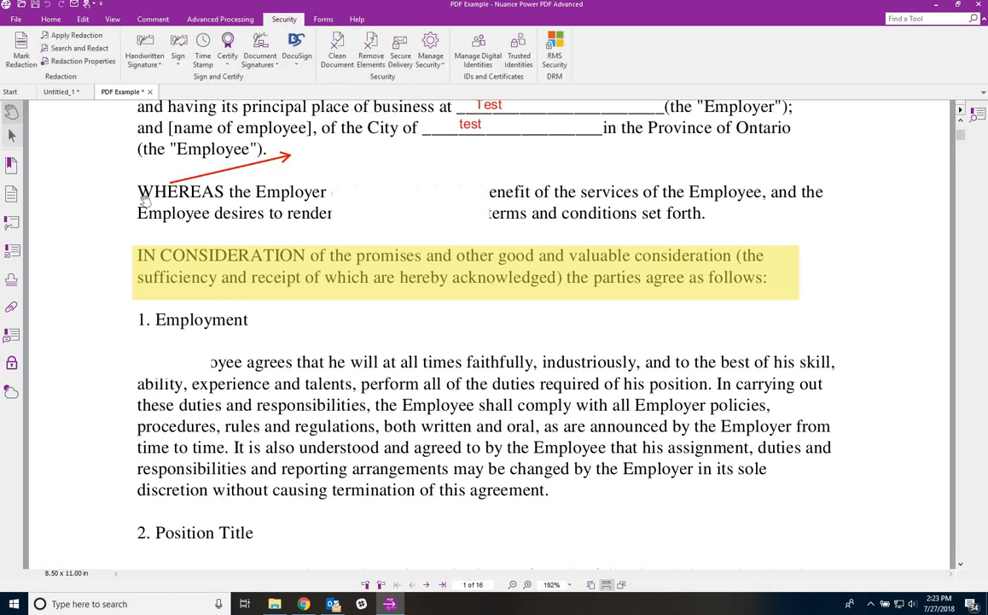
pyautogui.scroll(3, 144, 189)
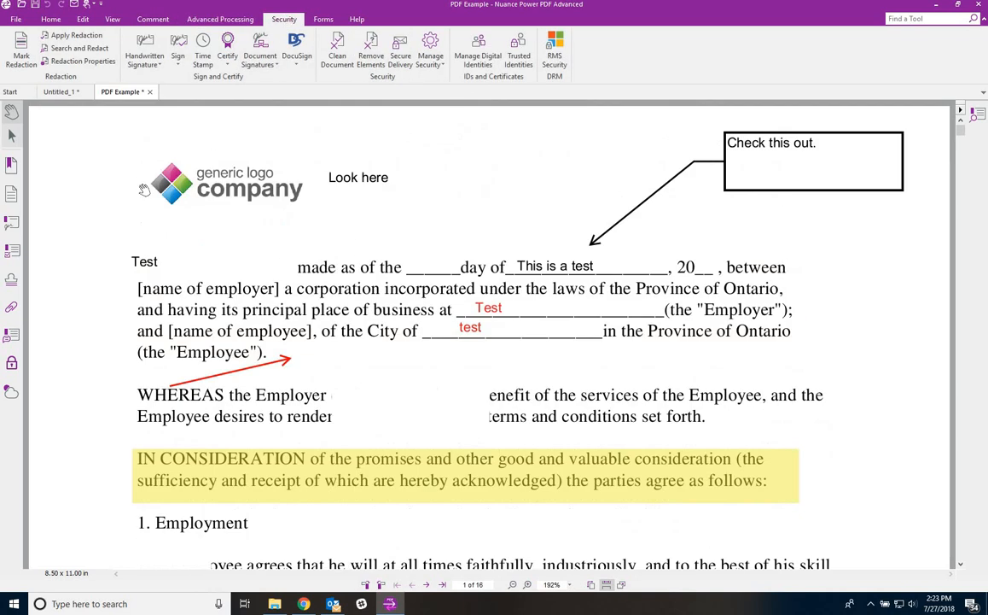
pyautogui.click(22, 50)
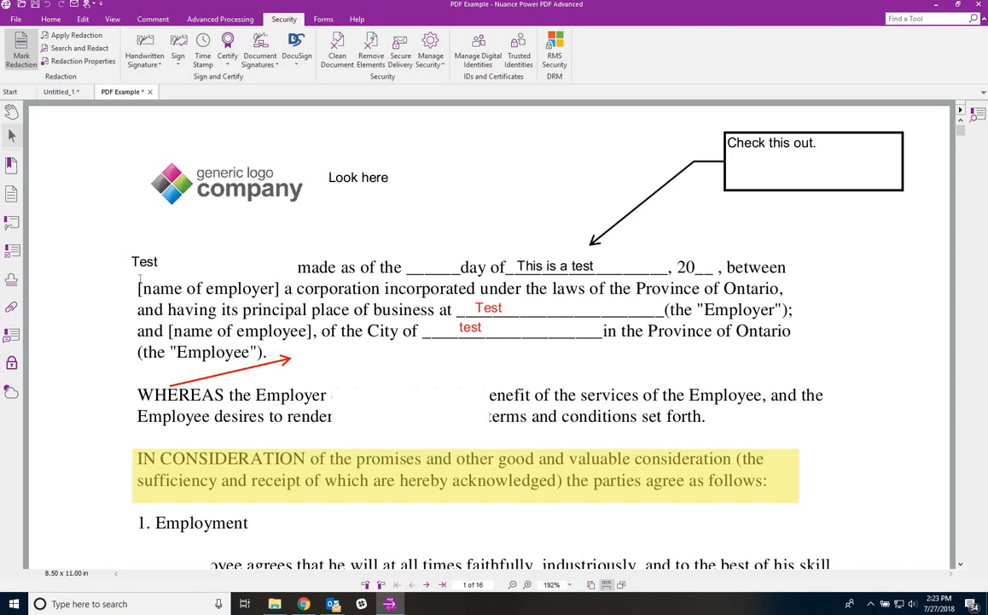
pyautogui.scroll(-4, 148, 257)
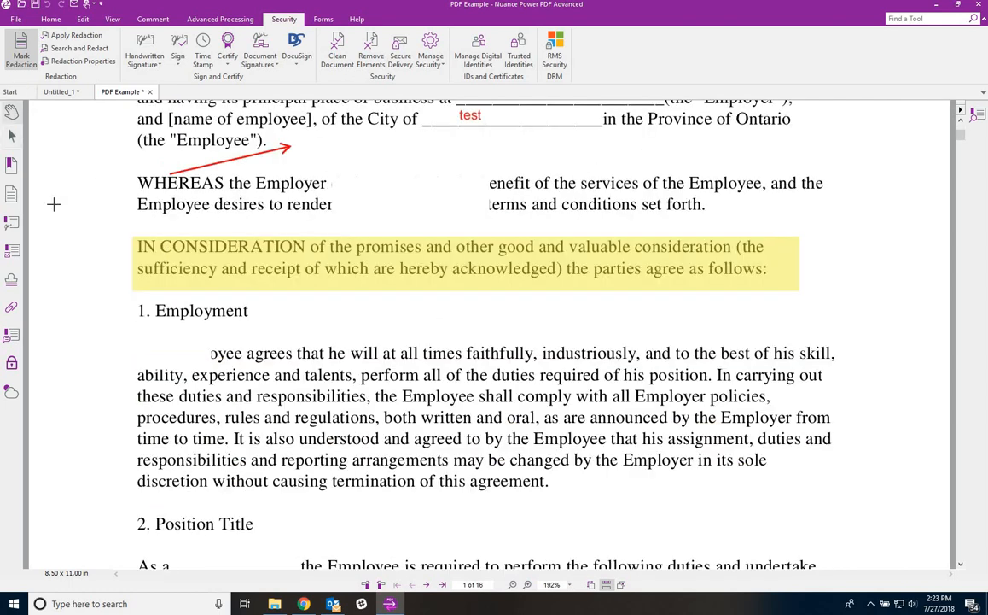
pyautogui.moveTo(138, 409); pyautogui.dragTo(499, 427)
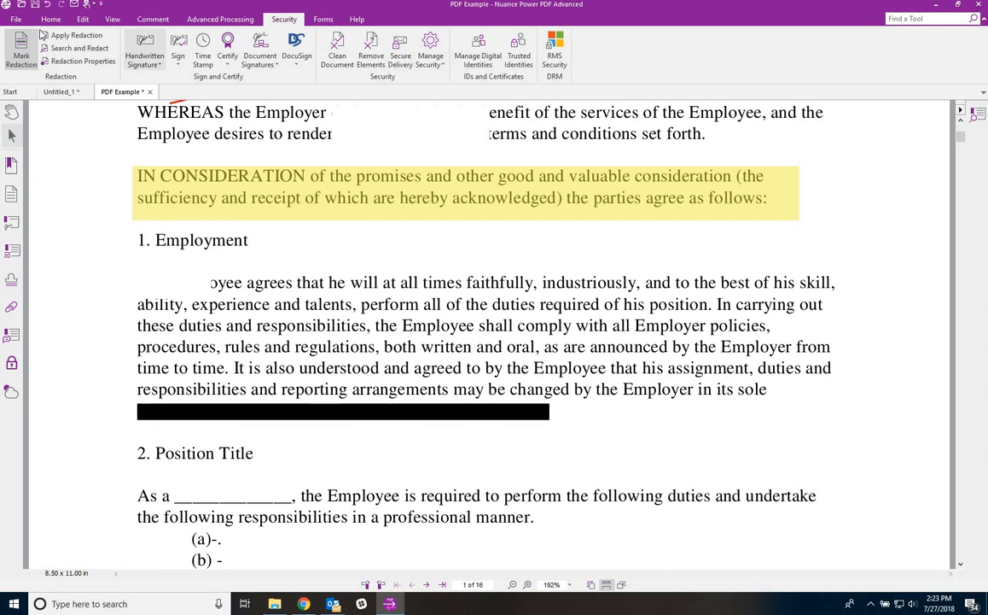
pyautogui.click(81, 53)
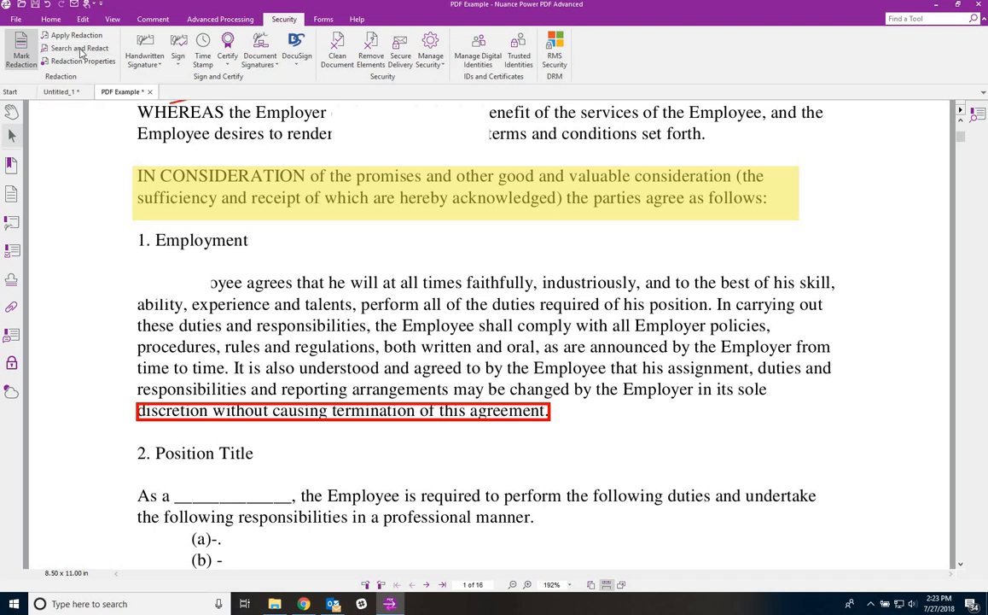
# - Set the search to a single word or phrase in the current document only
pyautogui.click(630, 321)
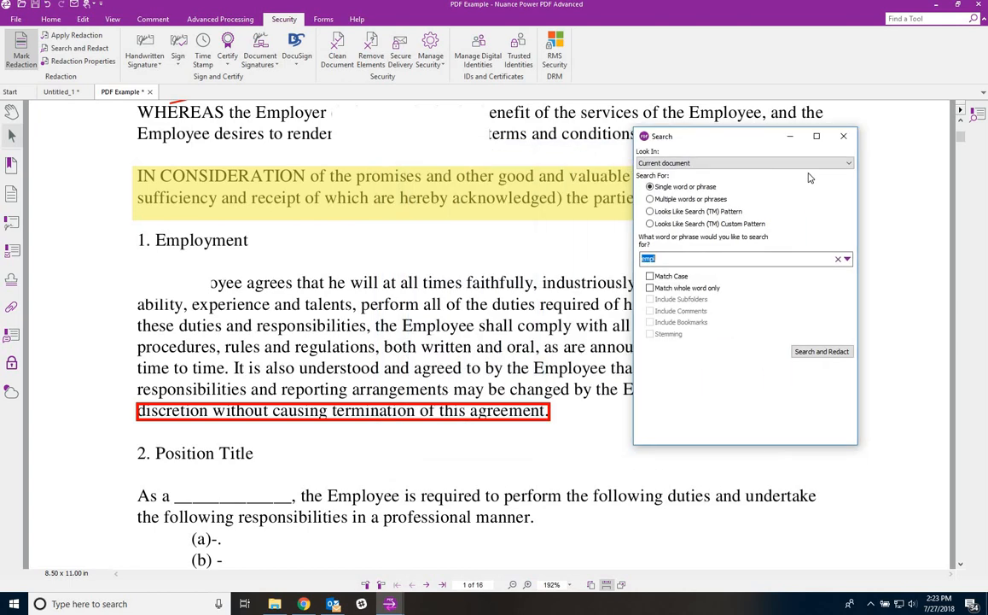
pyautogui.click(661, 163)
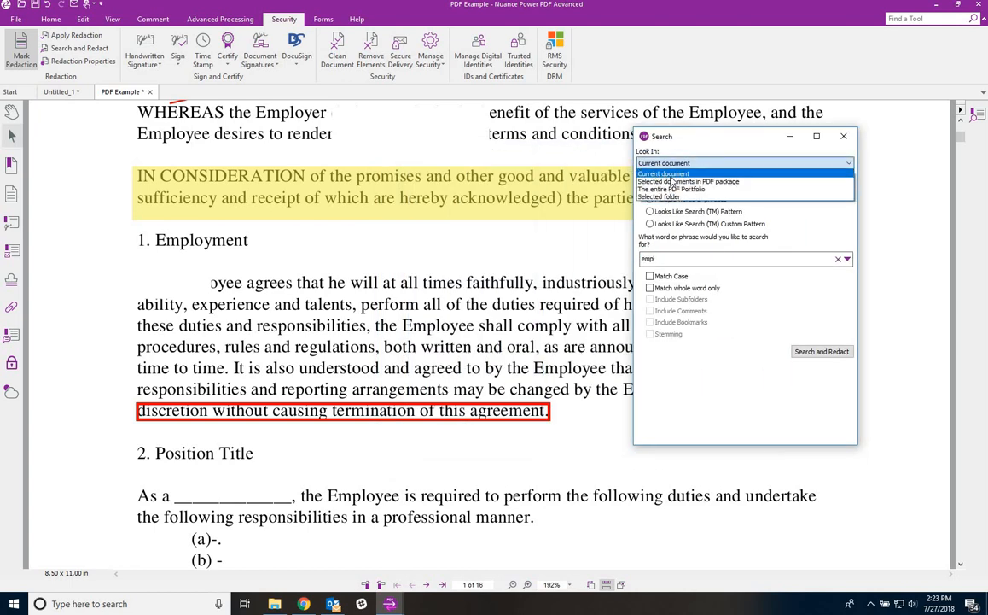
pyautogui.click(713, 152)
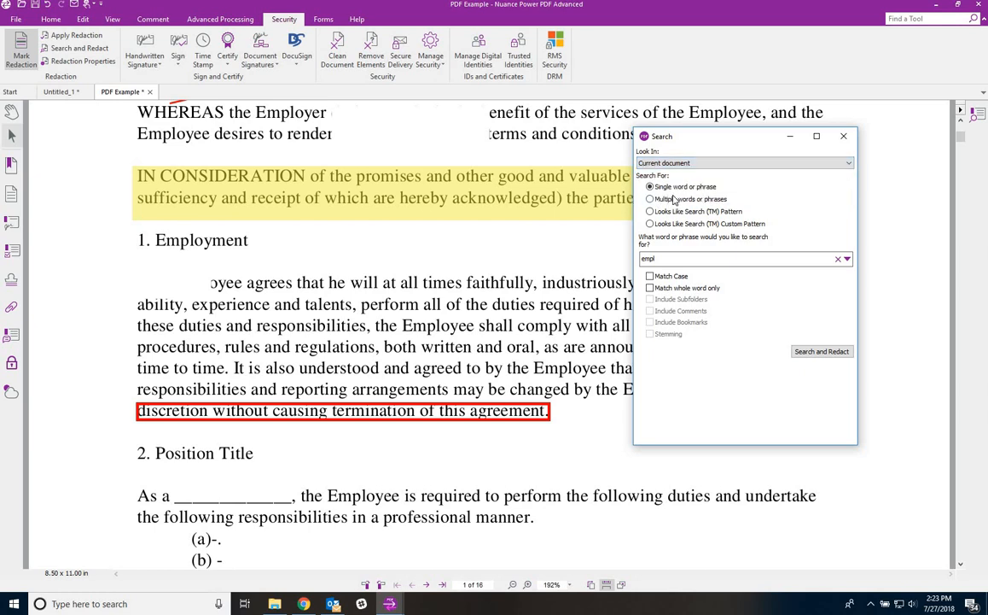
pyautogui.click(652, 199)
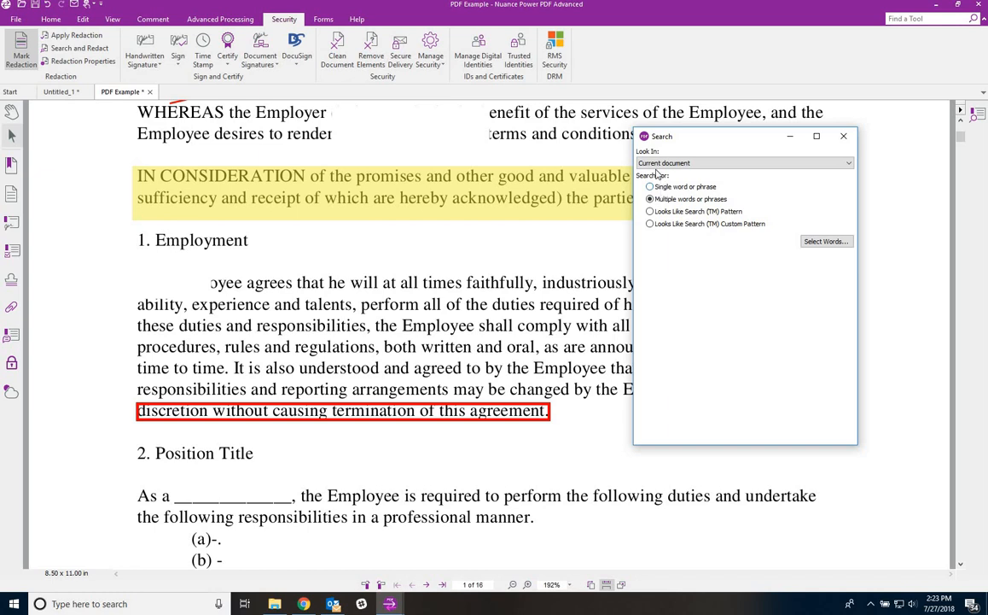
pyautogui.click(662, 187)
# - Search for 'employee' and mark all 32 matches for redaction
pyautogui.write('empl')
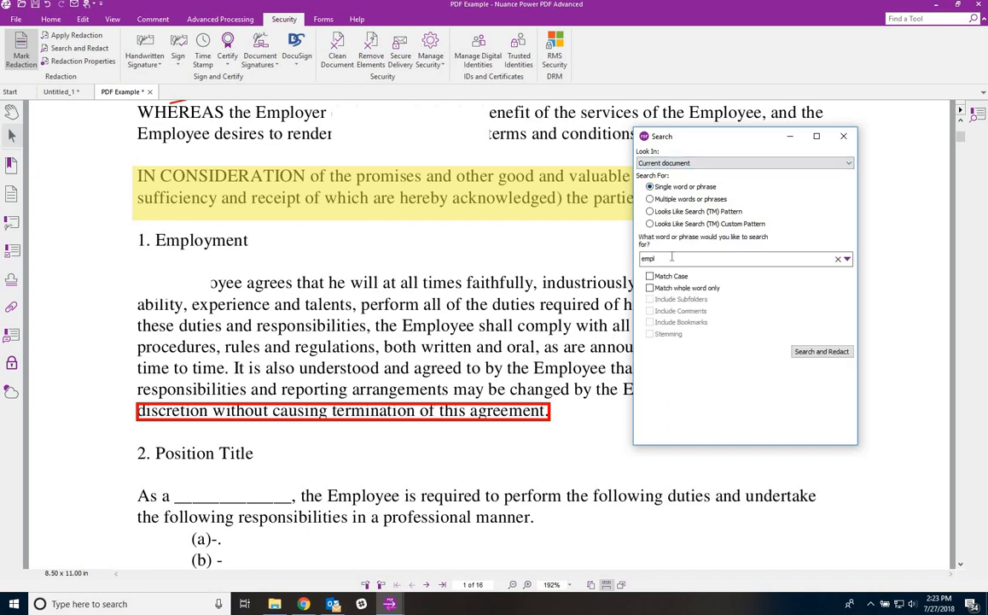
pyautogui.doubleClick(653, 257)
pyautogui.write('ee')
pyautogui.click(820, 351)
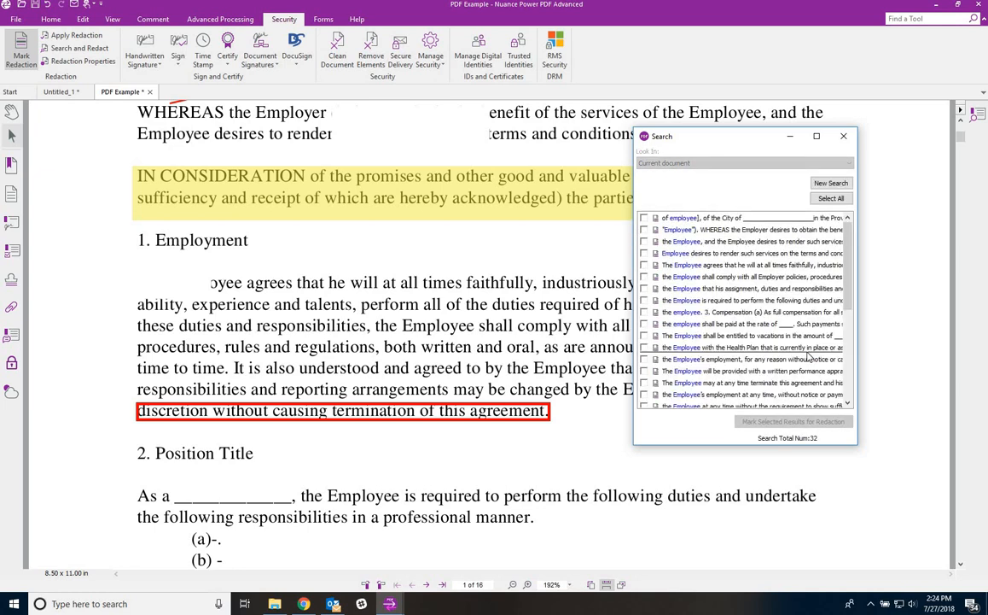
pyautogui.click(832, 199)
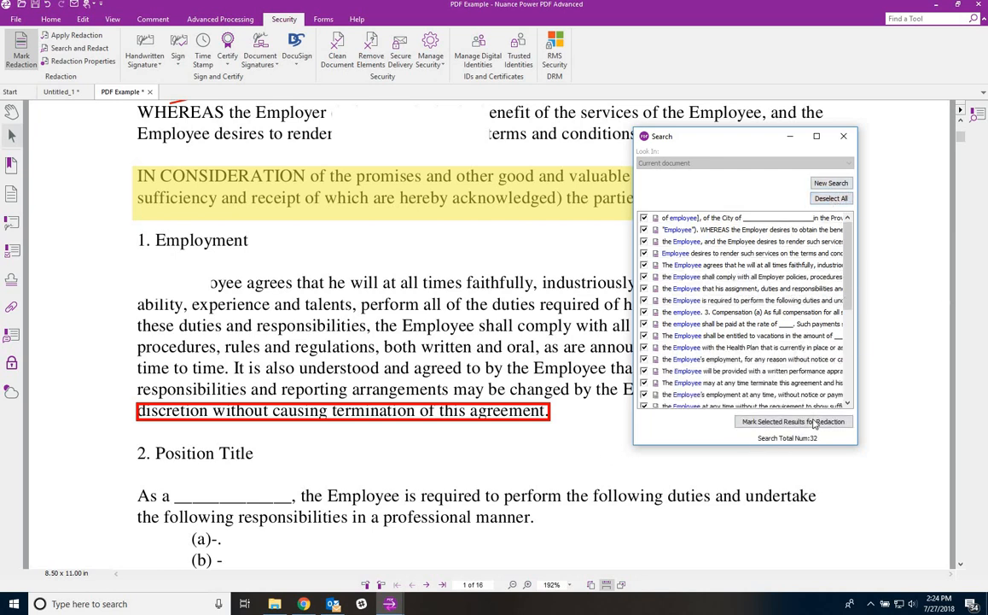
pyautogui.press('Return')
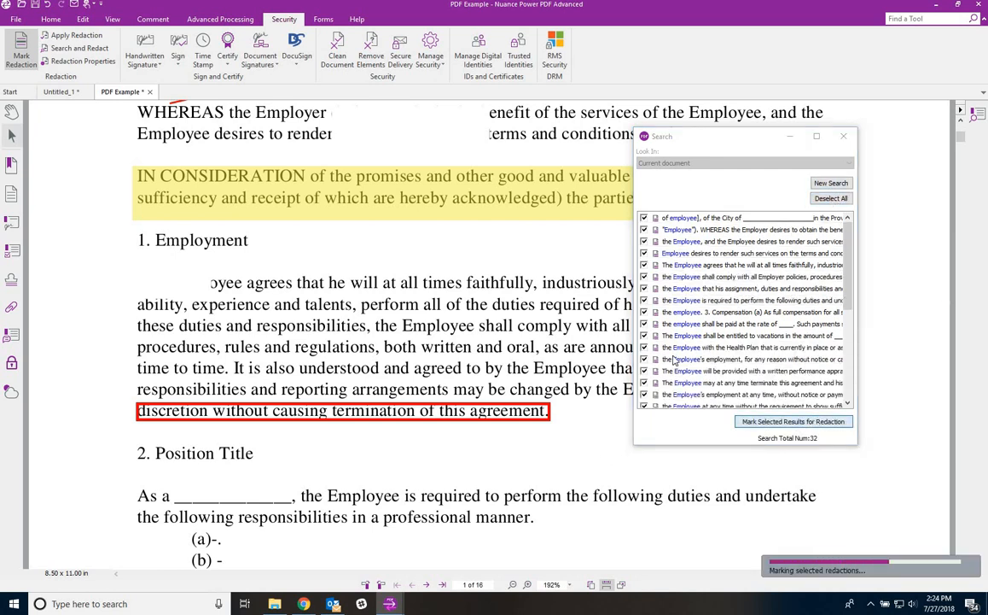
# - Close the search window and apply the marked redactions as black bars
pyautogui.click(844, 139)
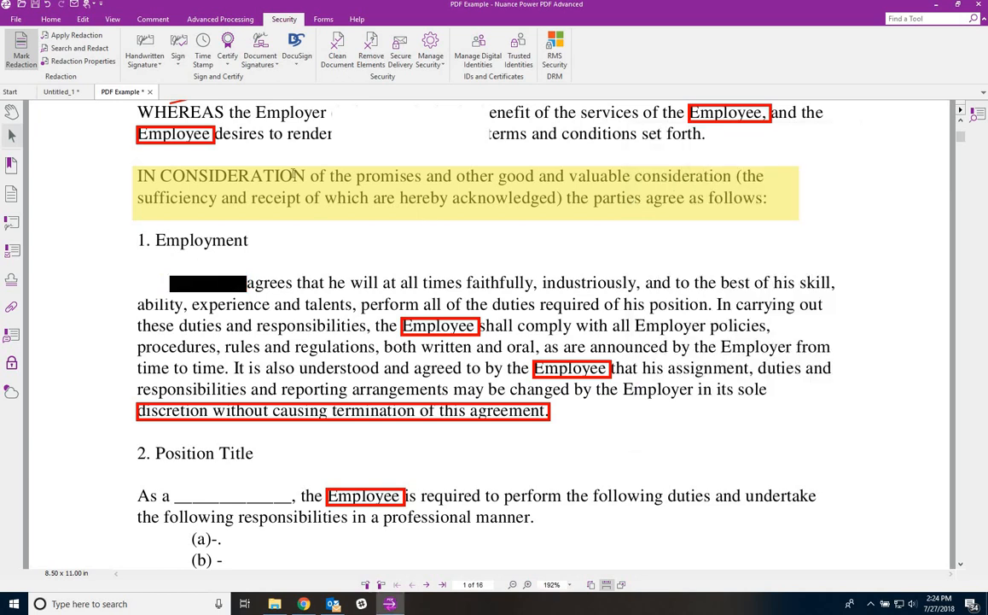
pyautogui.scroll(3, 171, 136)
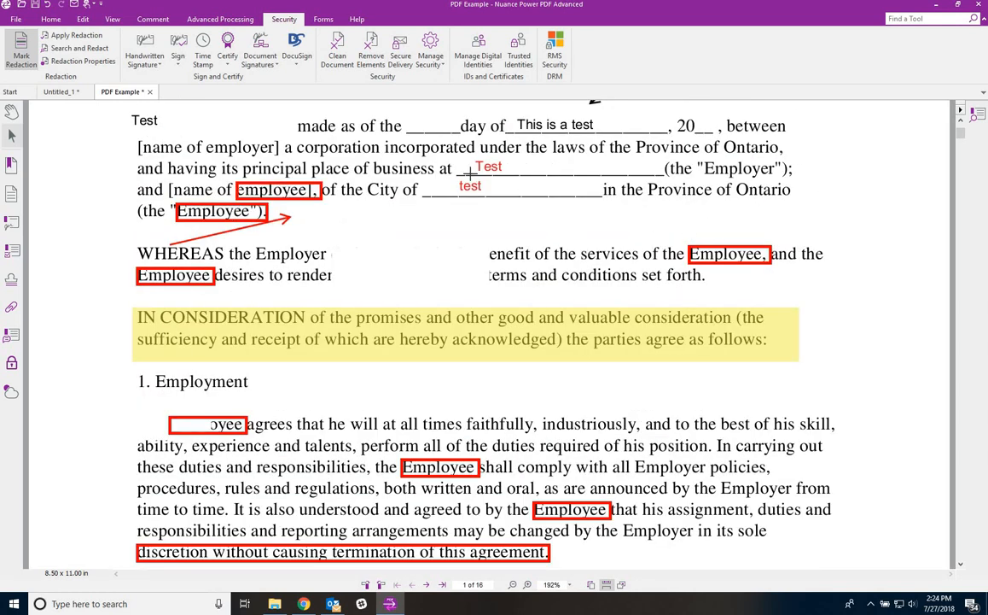
pyautogui.click(77, 36)
pyautogui.click(507, 320)
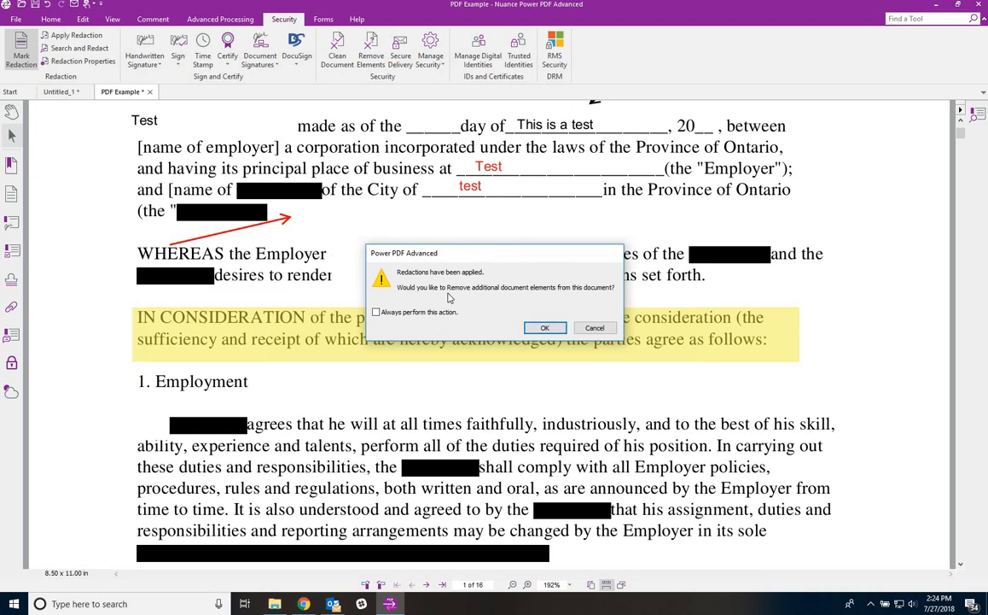
# - Remove bookmarks, deleted content and metadata from the document
pyautogui.click(545, 328)
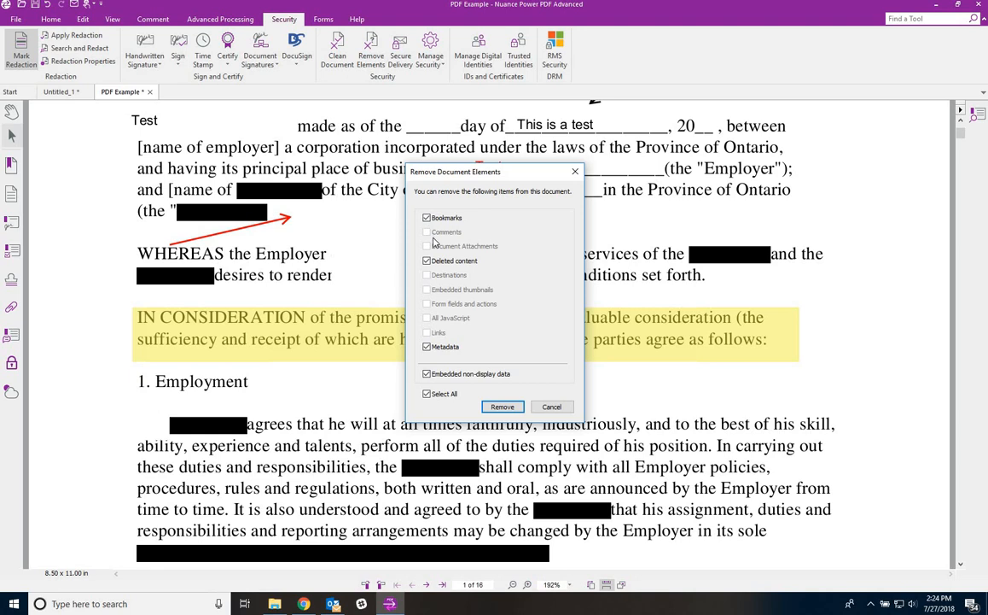
pyautogui.click(502, 407)
pyautogui.click(676, 313)
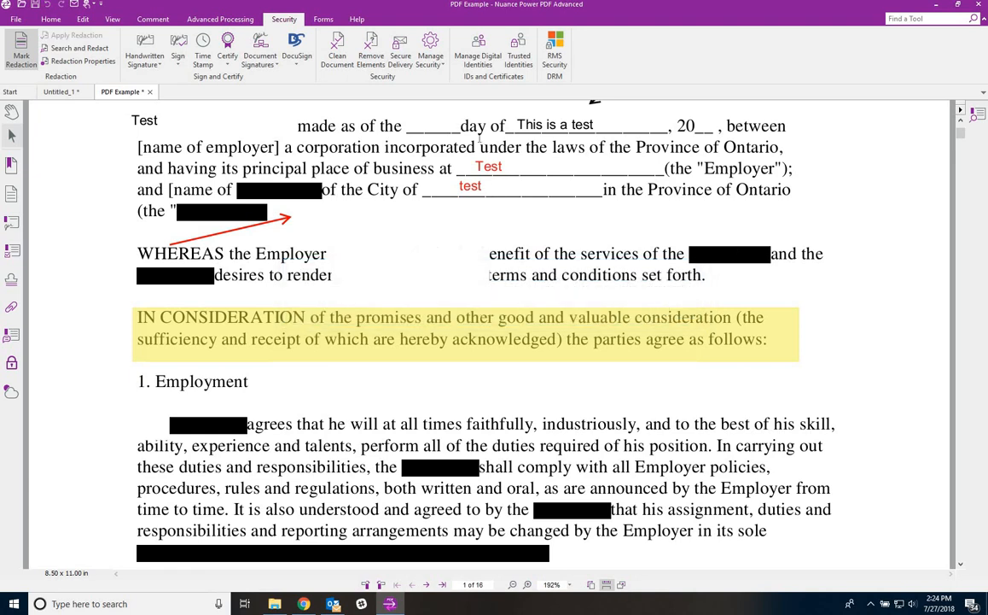
pyautogui.click(144, 67)
pyautogui.click(152, 77)
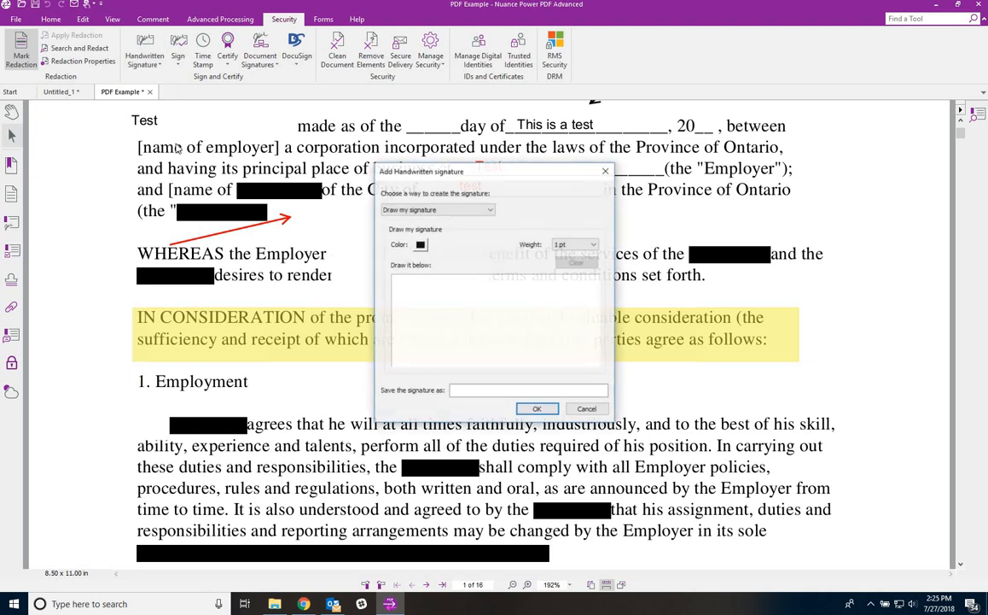
pyautogui.click(606, 172)
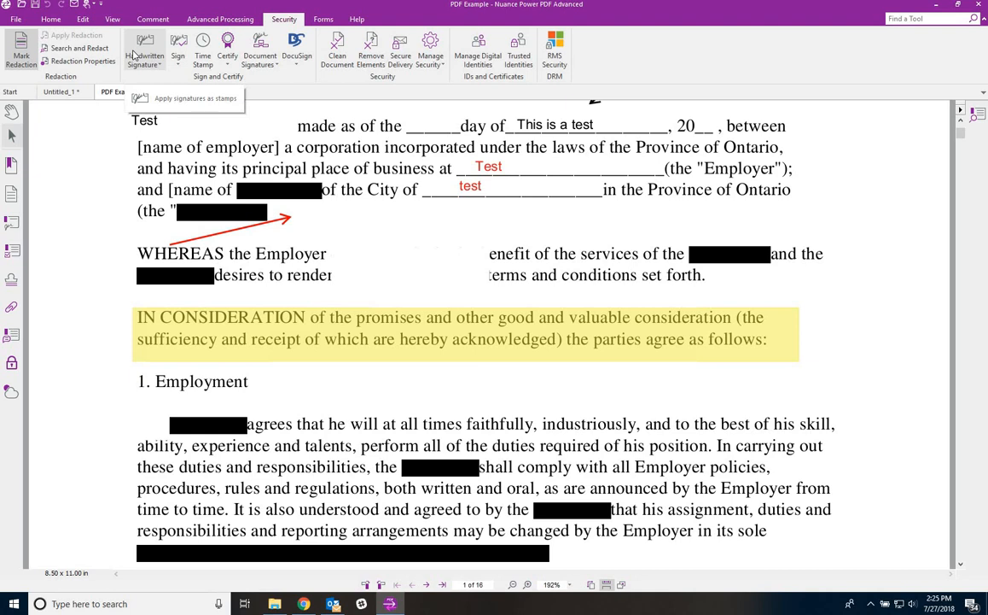
pyautogui.click(177, 59)
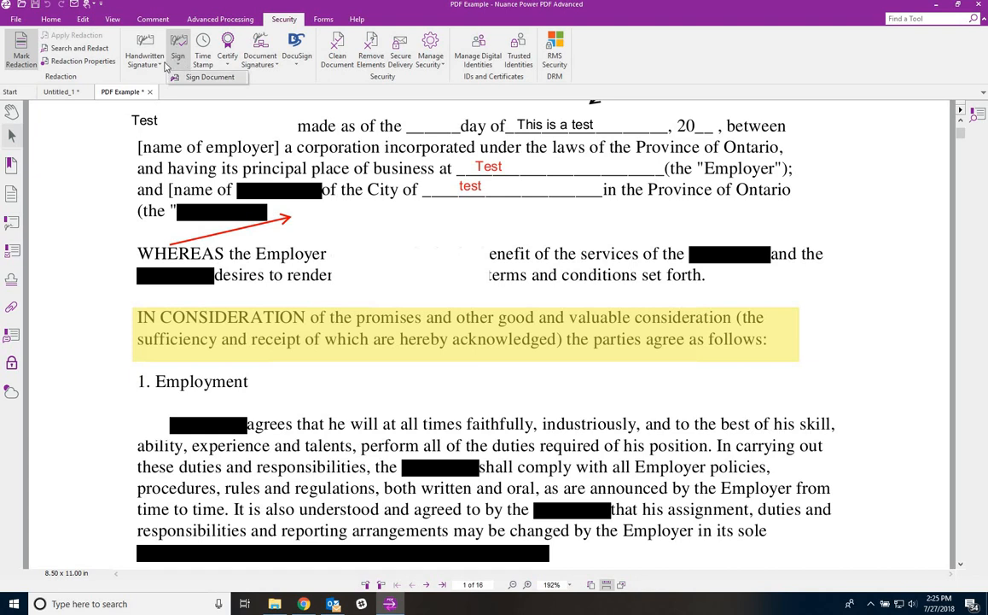
pyautogui.click(81, 152)
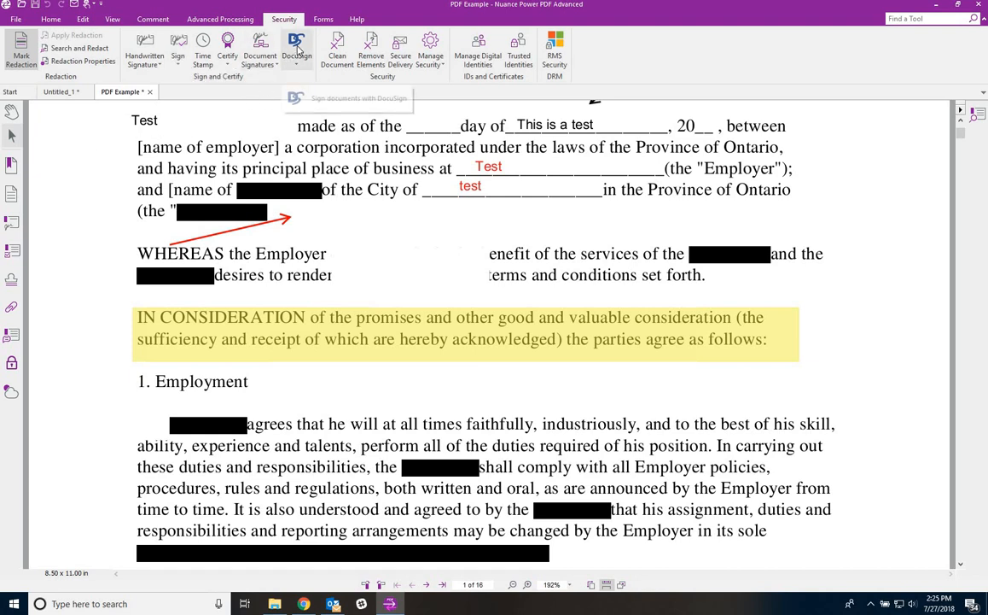
pyautogui.click(297, 51)
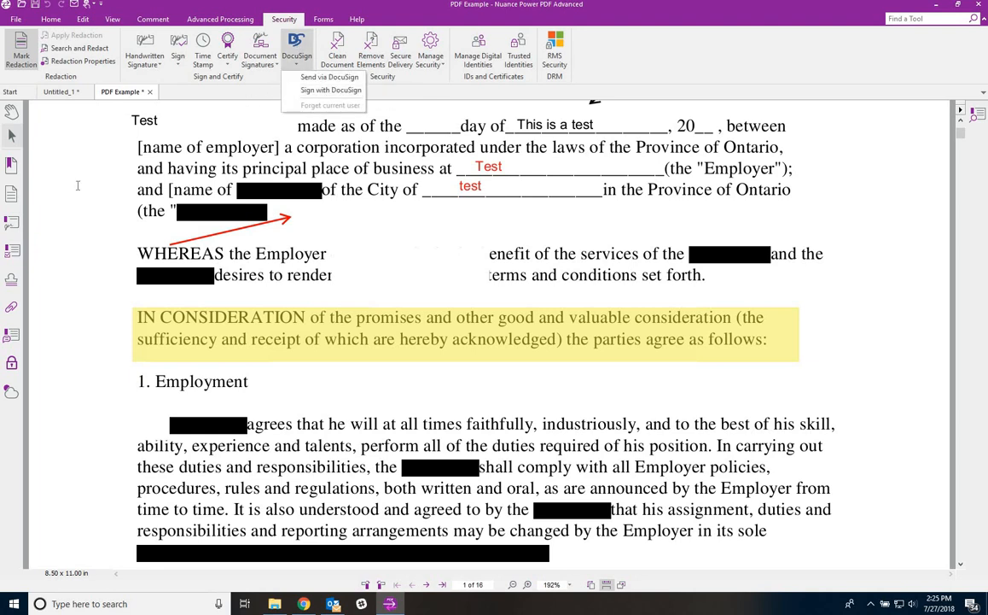
pyautogui.click(70, 167)
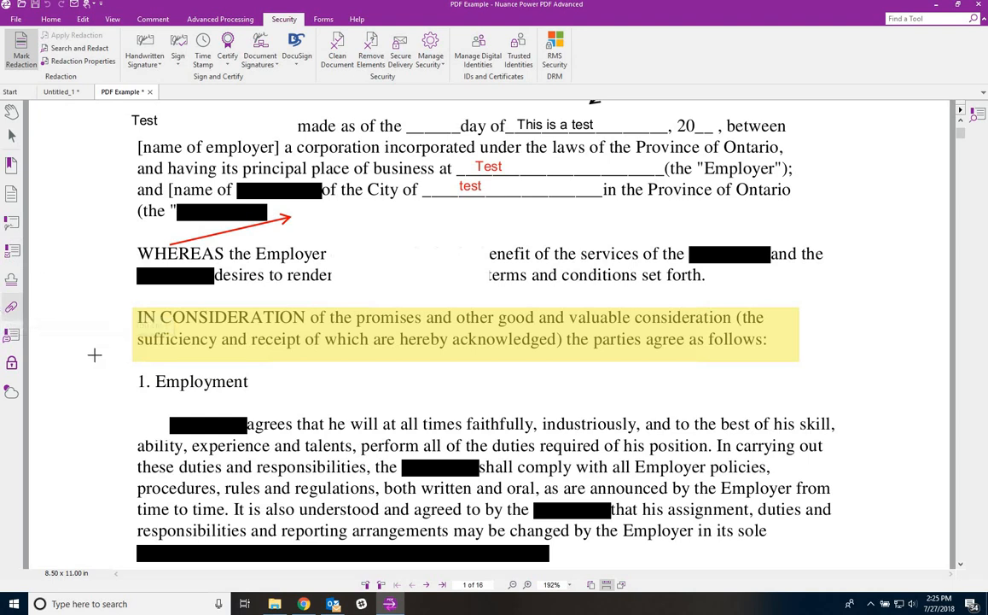
# - Edit the password security with PDF 1.5 compatibility, requiring open and permissions passwords
pyautogui.click(11, 365)
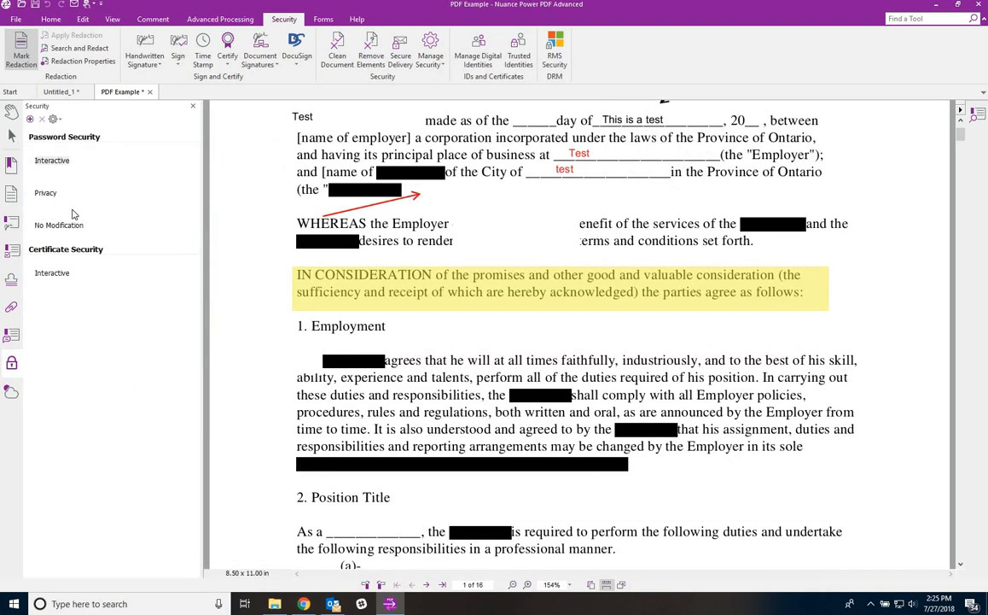
pyautogui.doubleClick(61, 166)
pyautogui.click(542, 320)
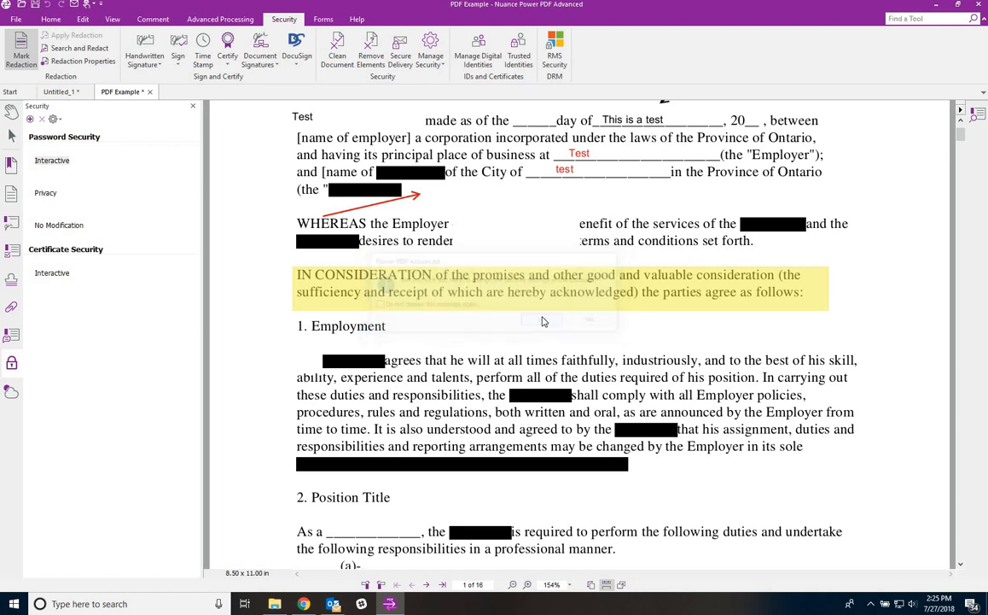
pyautogui.click(455, 181)
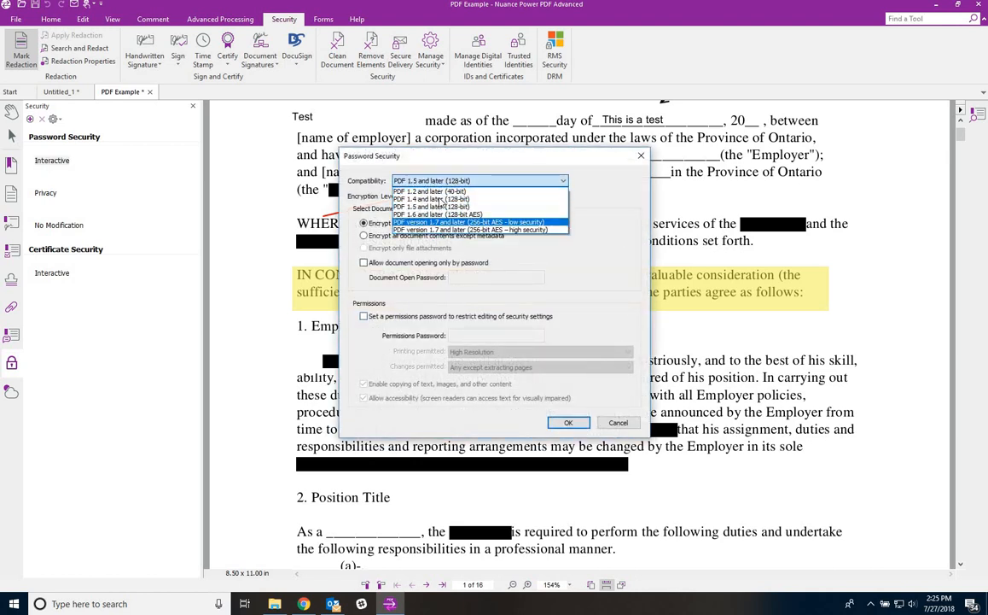
pyautogui.click(580, 196)
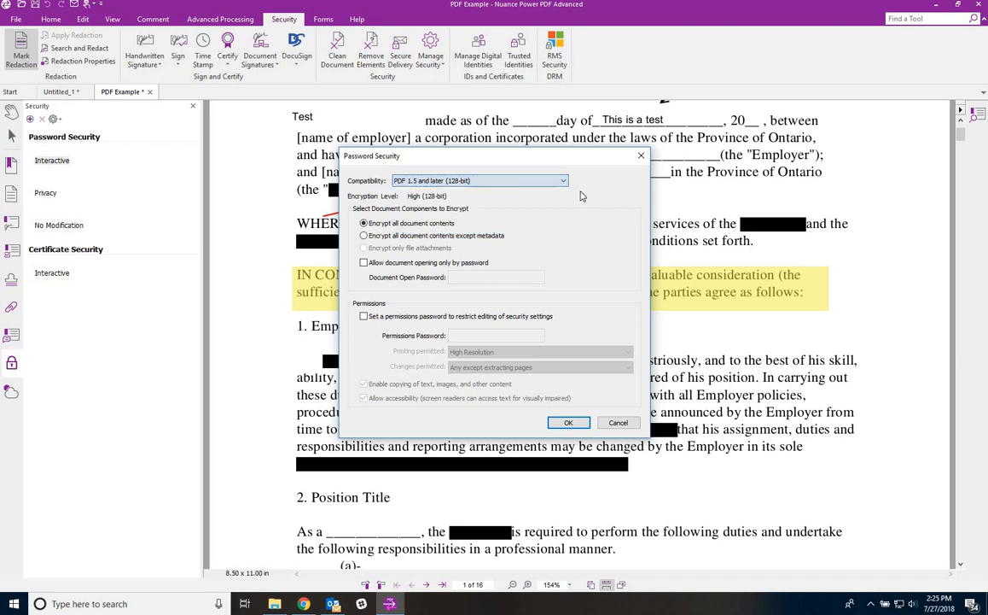
pyautogui.click(364, 262)
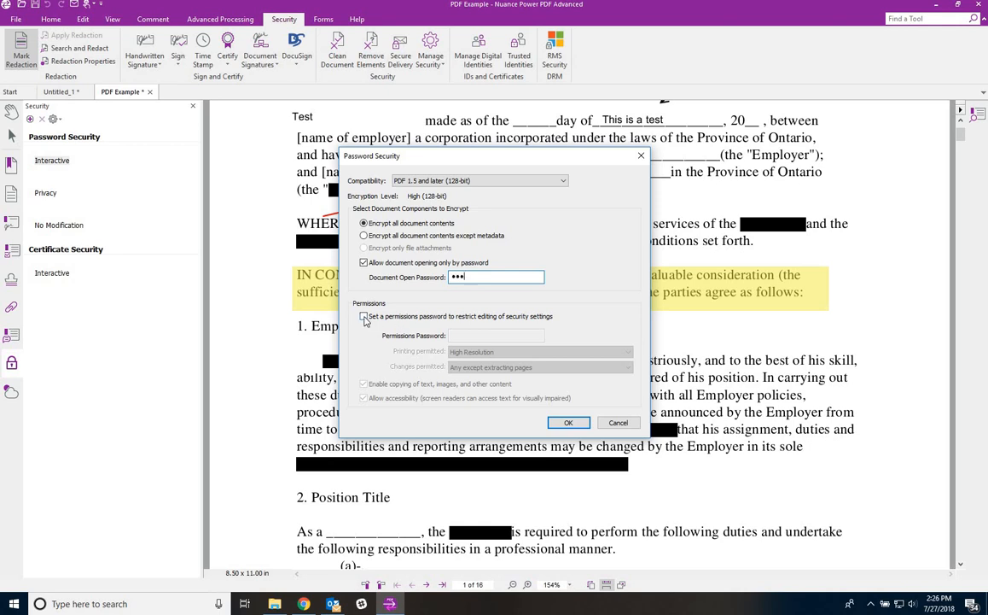
pyautogui.click(364, 316)
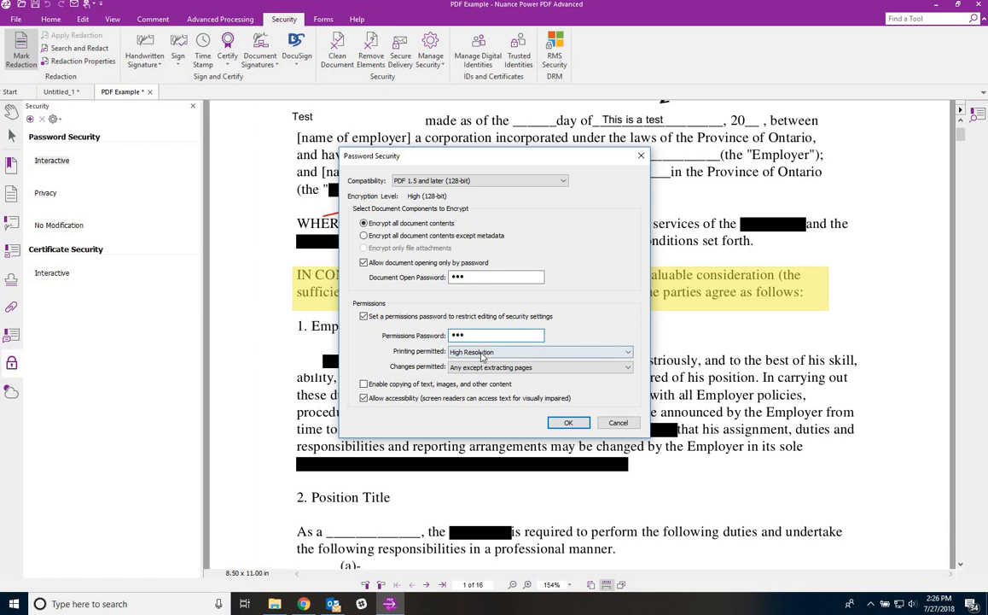
# - Disallow printing and all changes, confirm both passwords, and accept that security applies on save
pyautogui.click(478, 352)
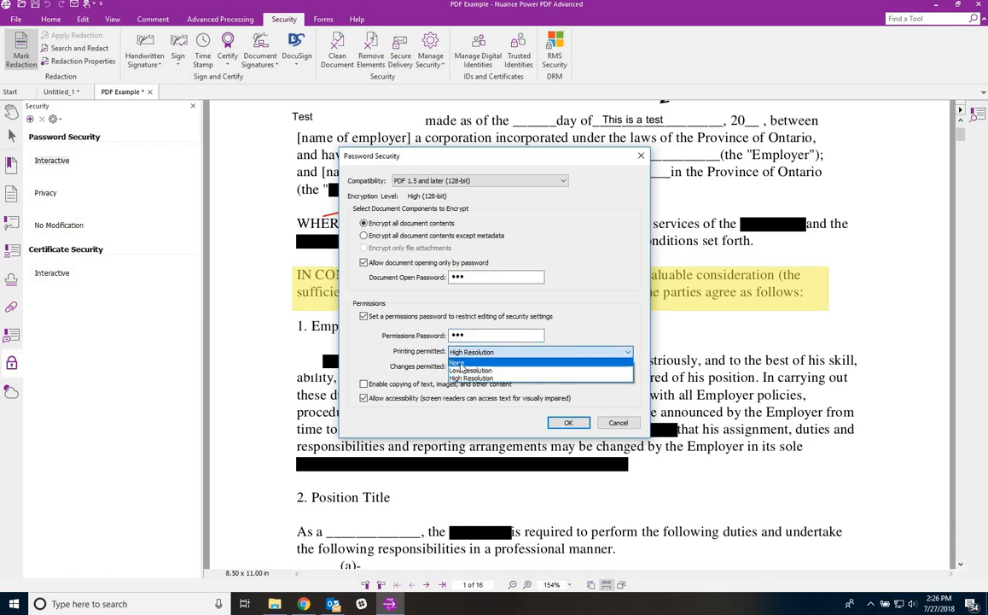
pyautogui.click(459, 365)
pyautogui.click(465, 367)
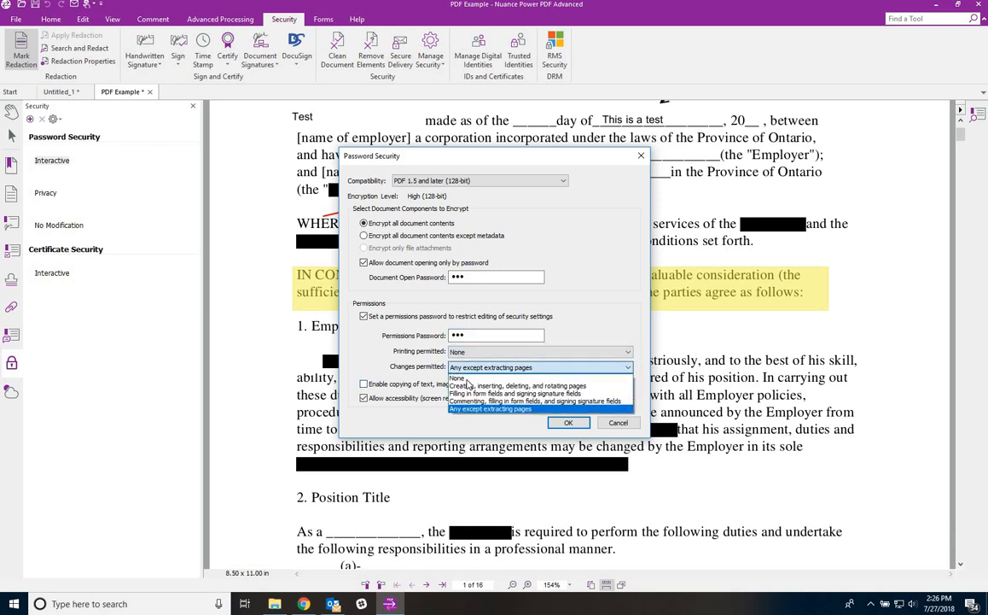
pyautogui.click(466, 378)
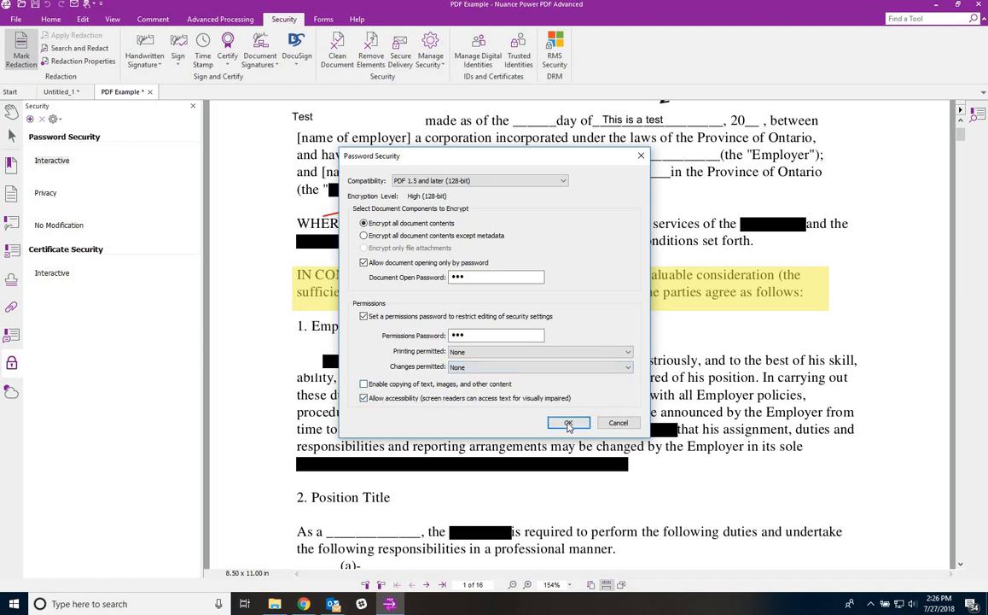
pyautogui.press('Return')
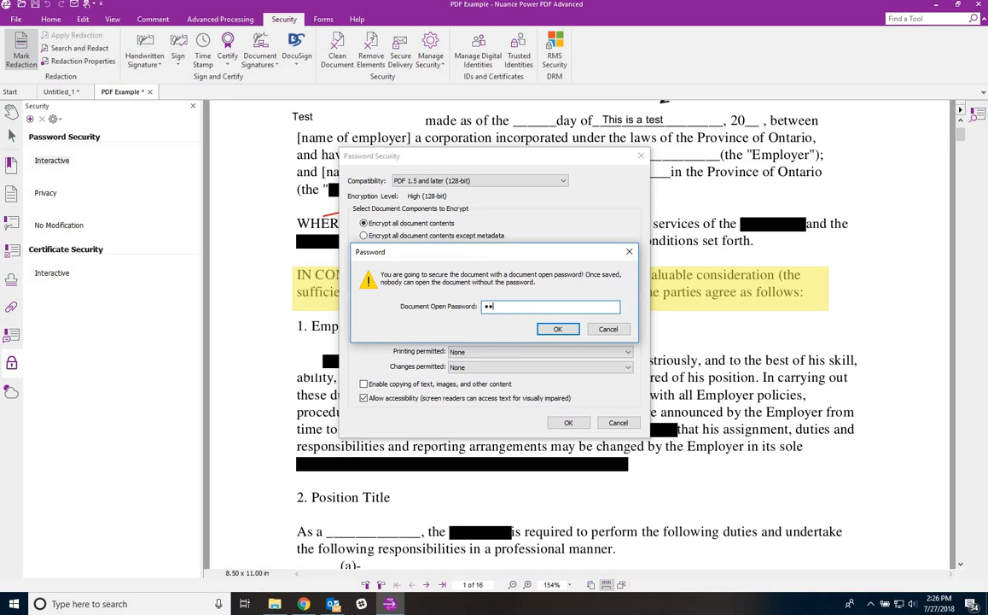
pyautogui.click(550, 329)
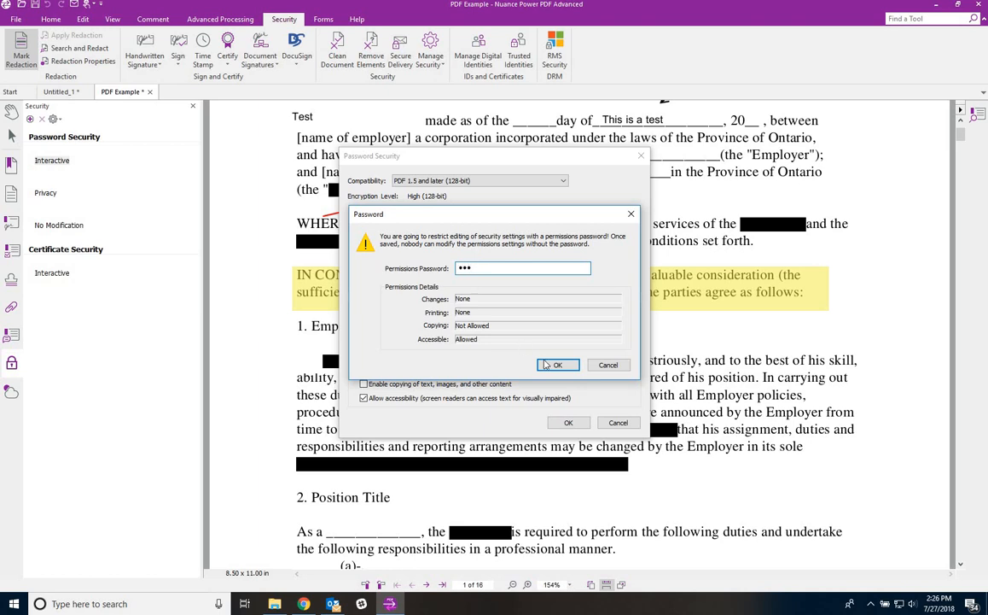
pyautogui.click(551, 365)
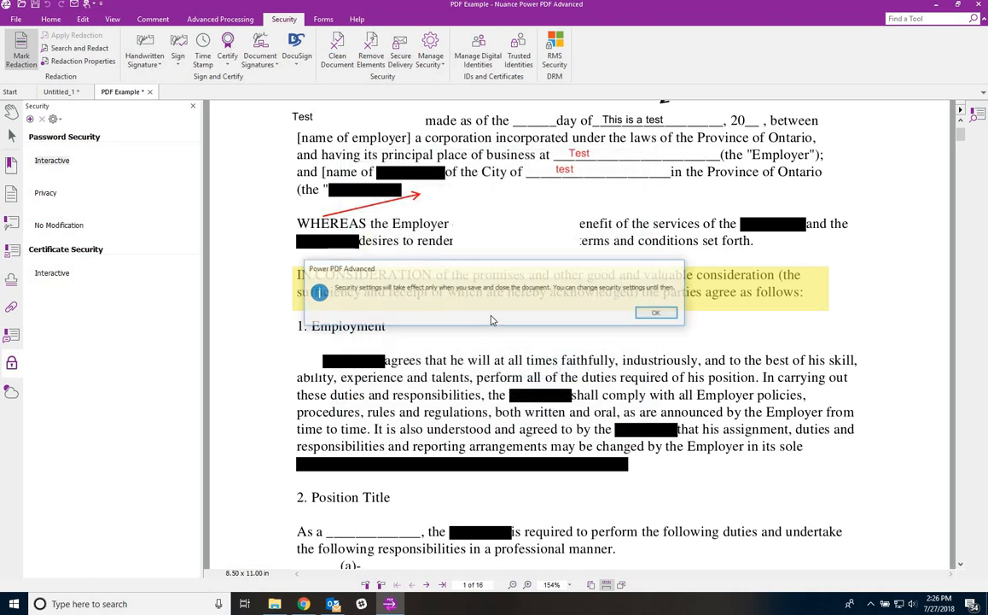
pyautogui.click(659, 313)
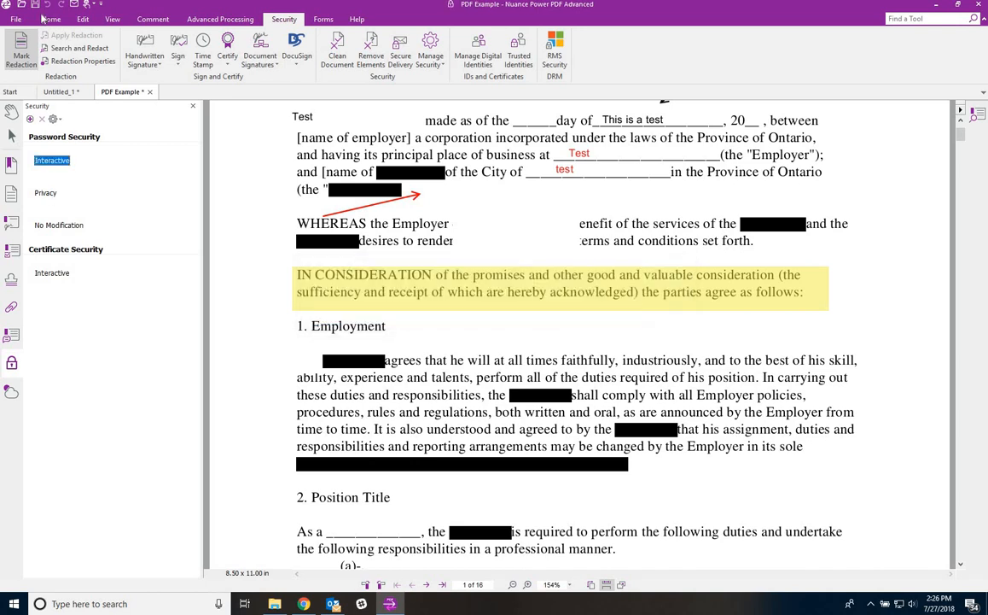
# - Save As 'Locked down' into the Power PDF Samples folder, then close the document tab
pyautogui.click(16, 21)
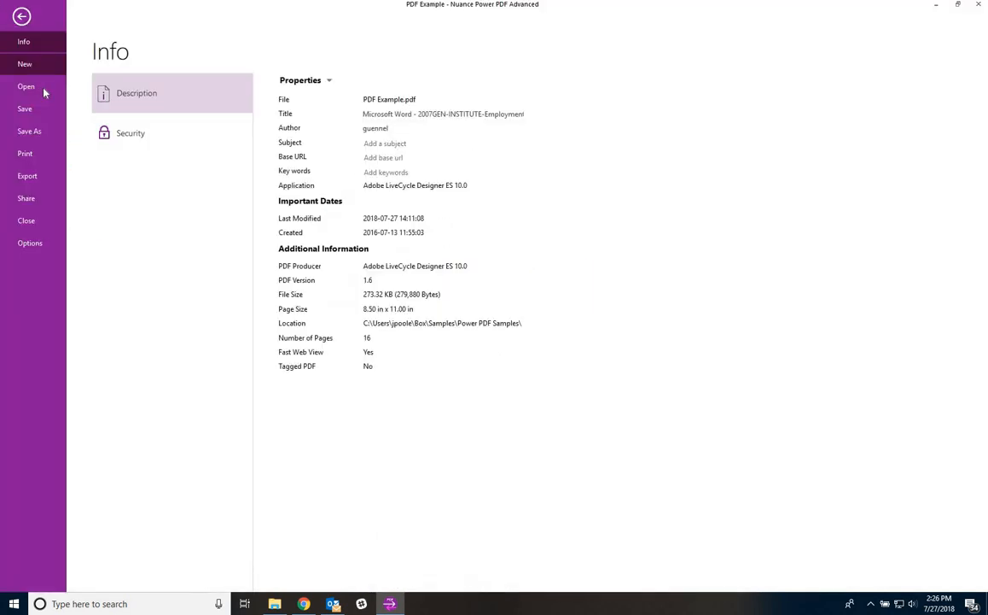
pyautogui.click(41, 132)
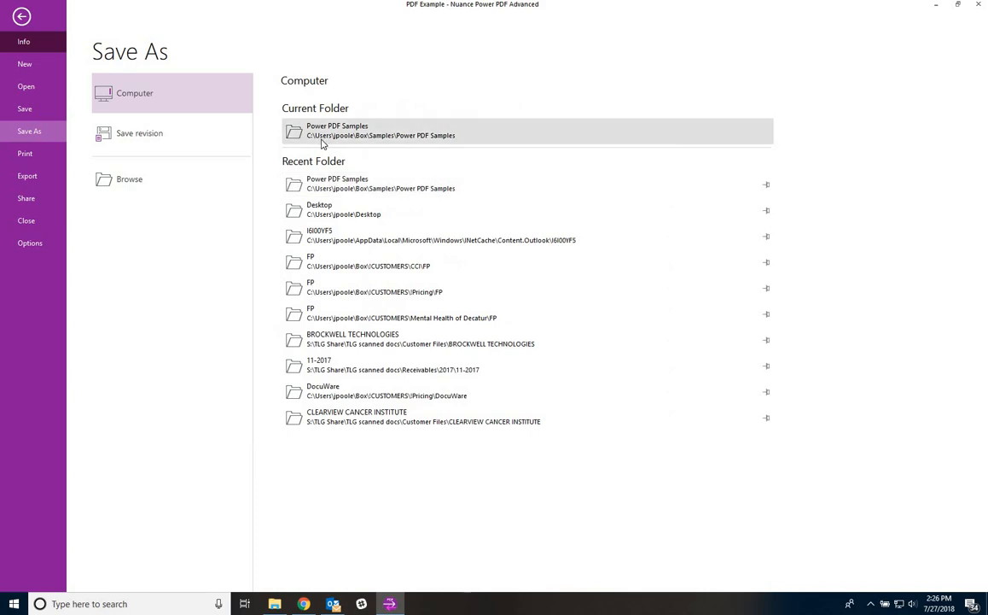
pyautogui.click(296, 291)
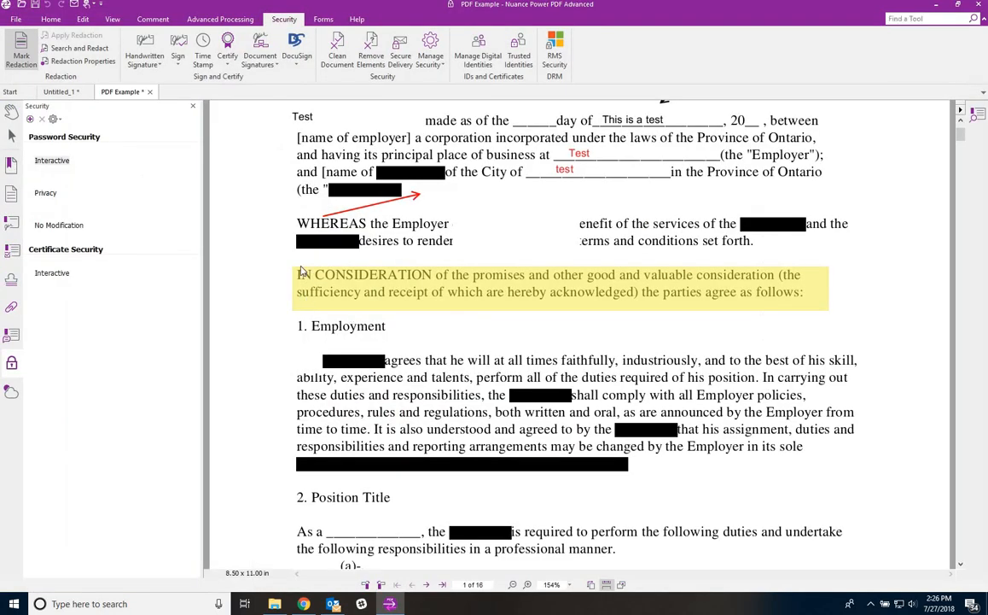
pyautogui.write('Locked down')
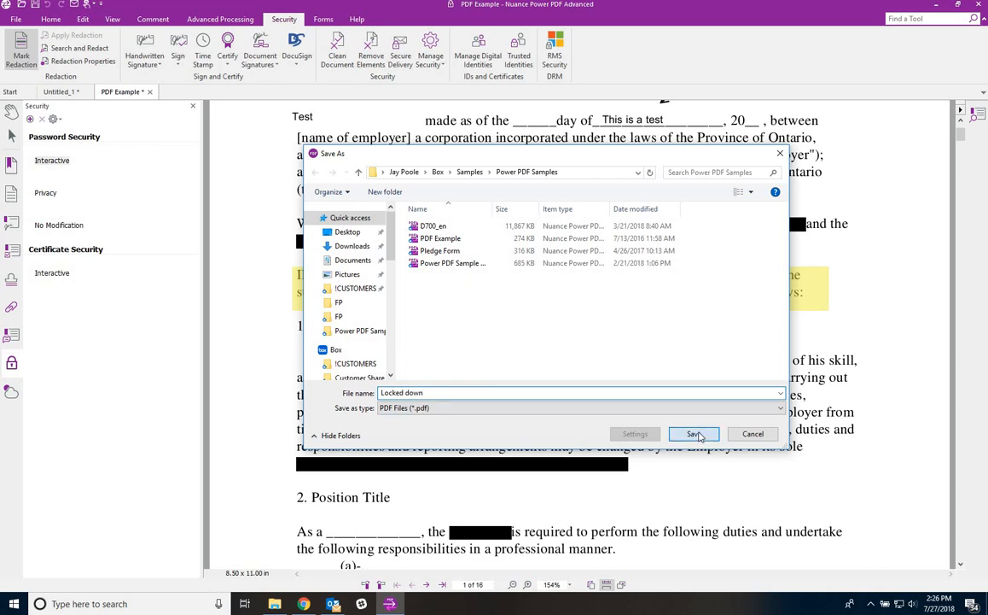
pyautogui.press('Return')
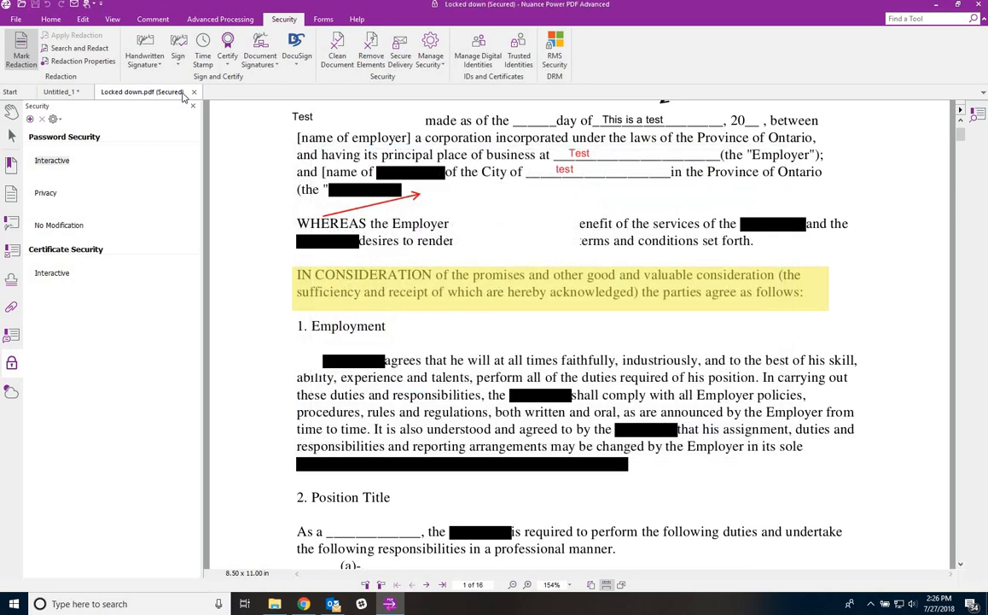
pyautogui.click(193, 92)
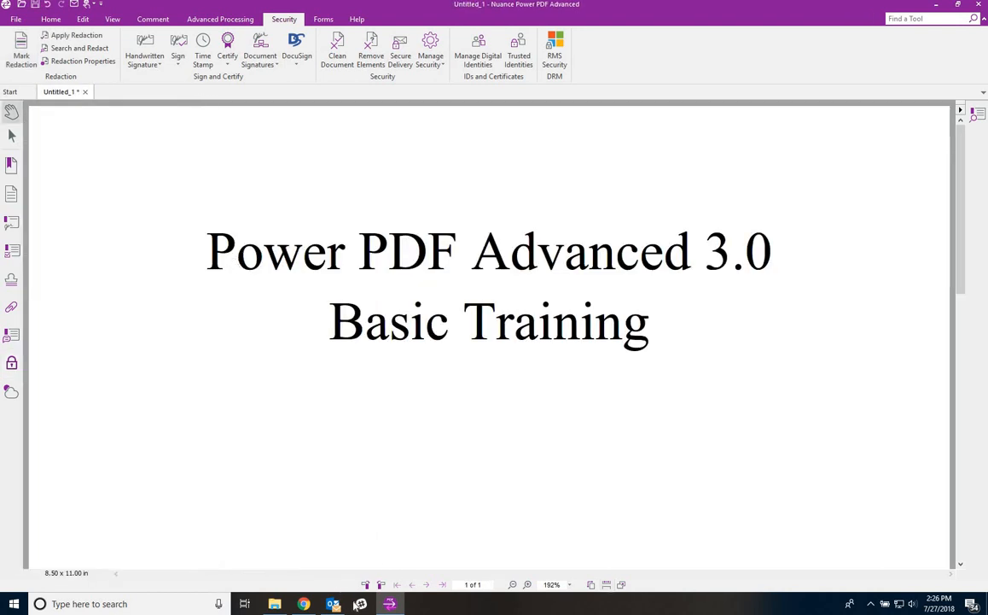
# - Reopen Locked down.pdf from the Power PDF Samples folder by entering its open password
pyautogui.click(277, 604)
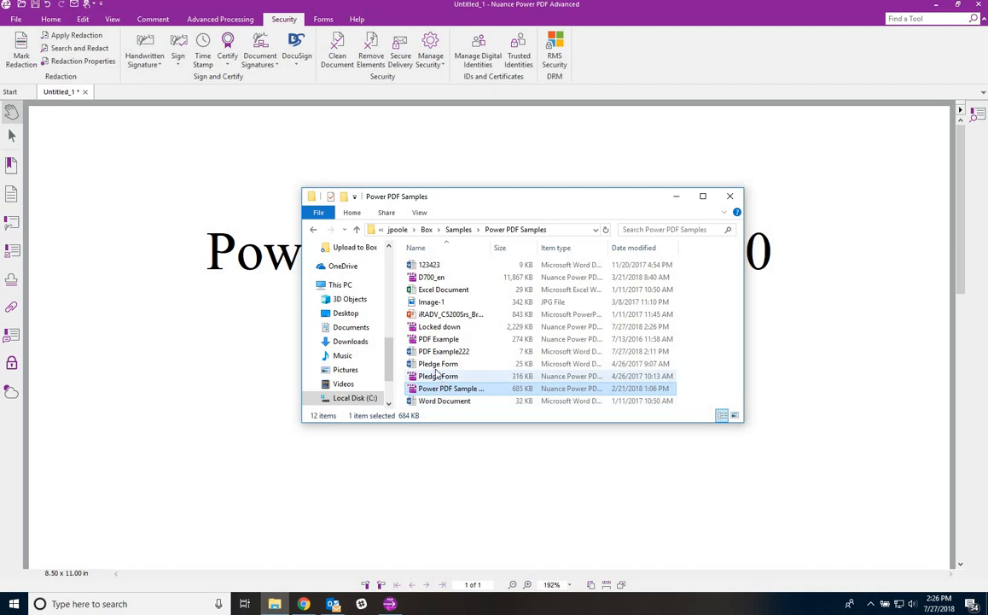
pyautogui.doubleClick(439, 327)
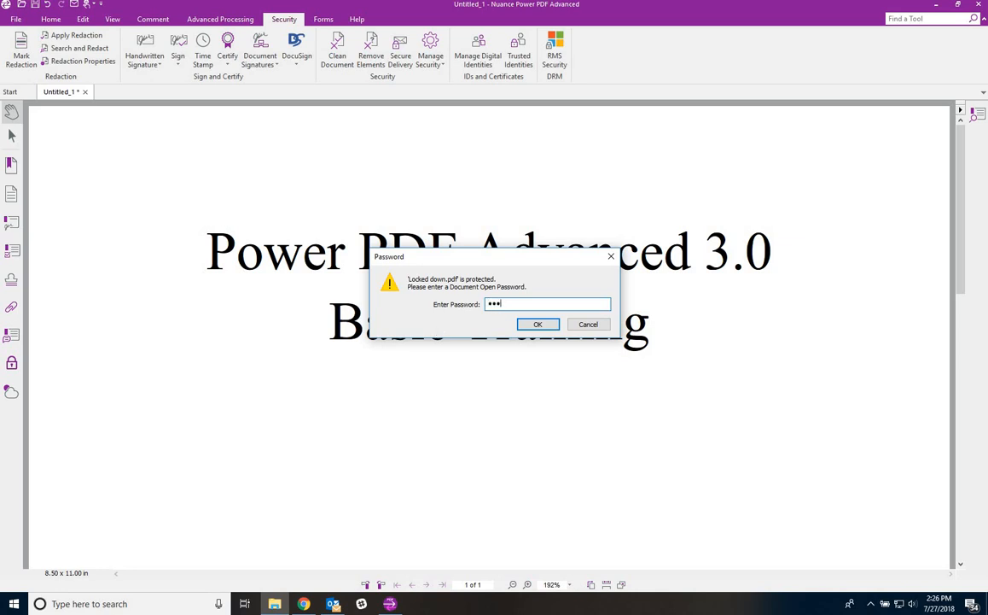
pyautogui.press('Return')
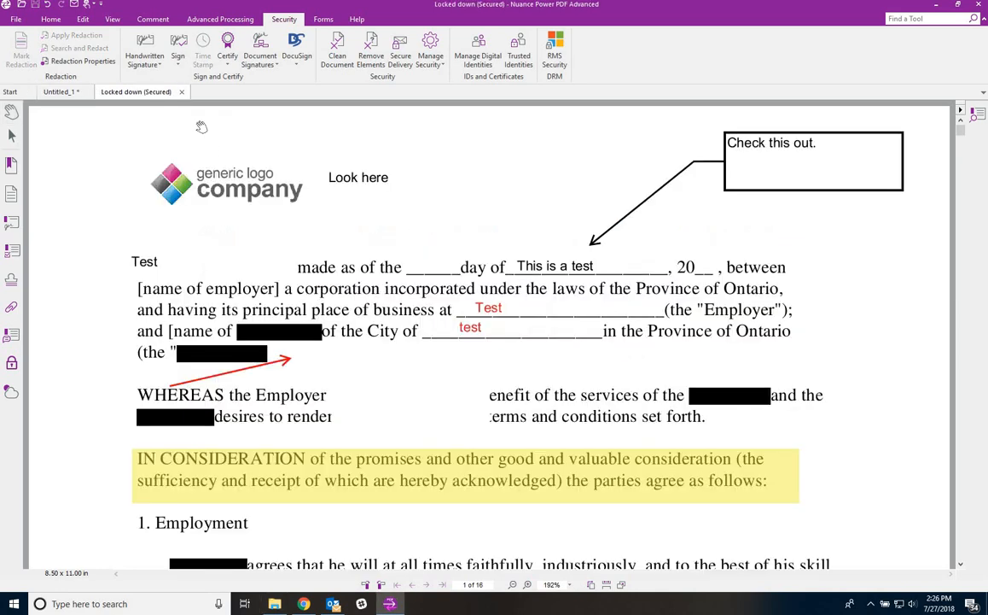
# - Check the greyed Edit tools and the secured file's info, then return to the Security tools
pyautogui.click(83, 18)
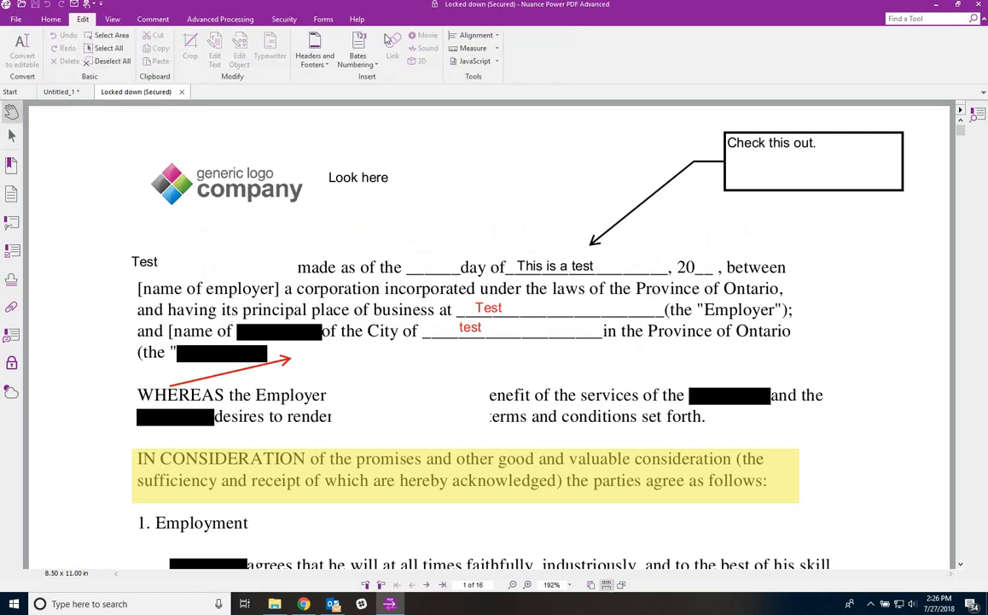
pyautogui.click(12, 19)
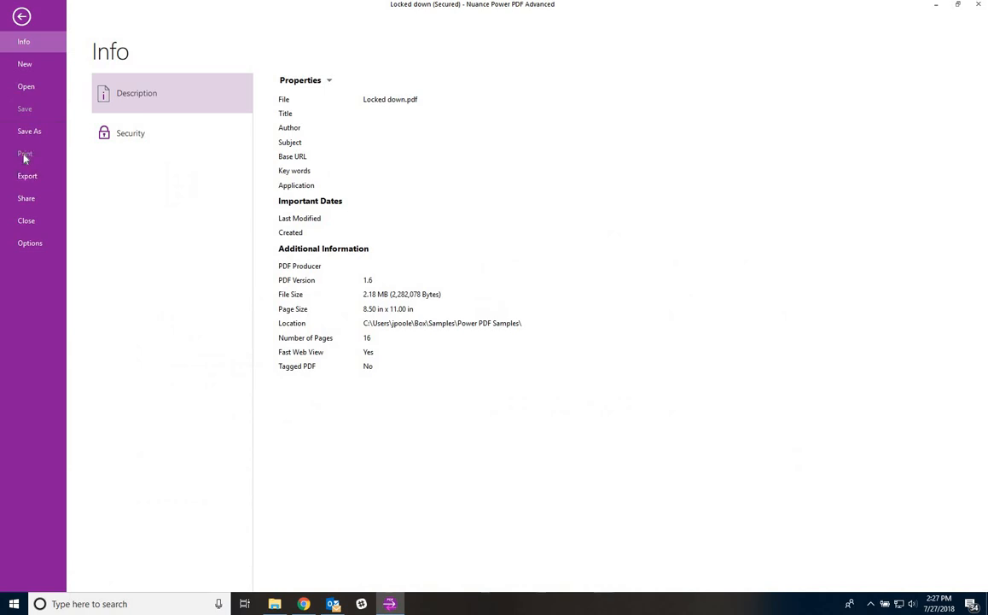
pyautogui.click(22, 17)
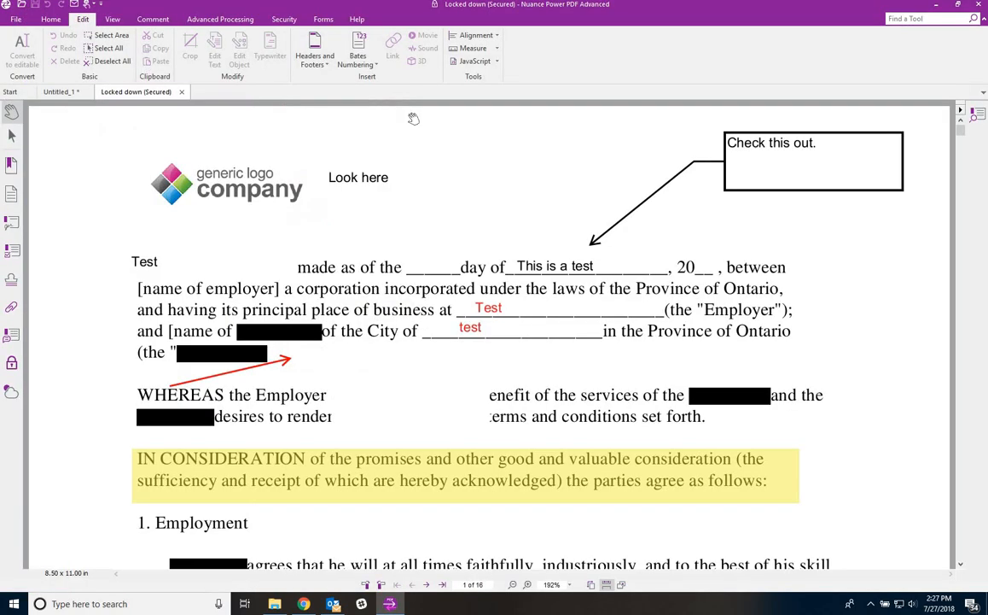
pyautogui.click(285, 20)
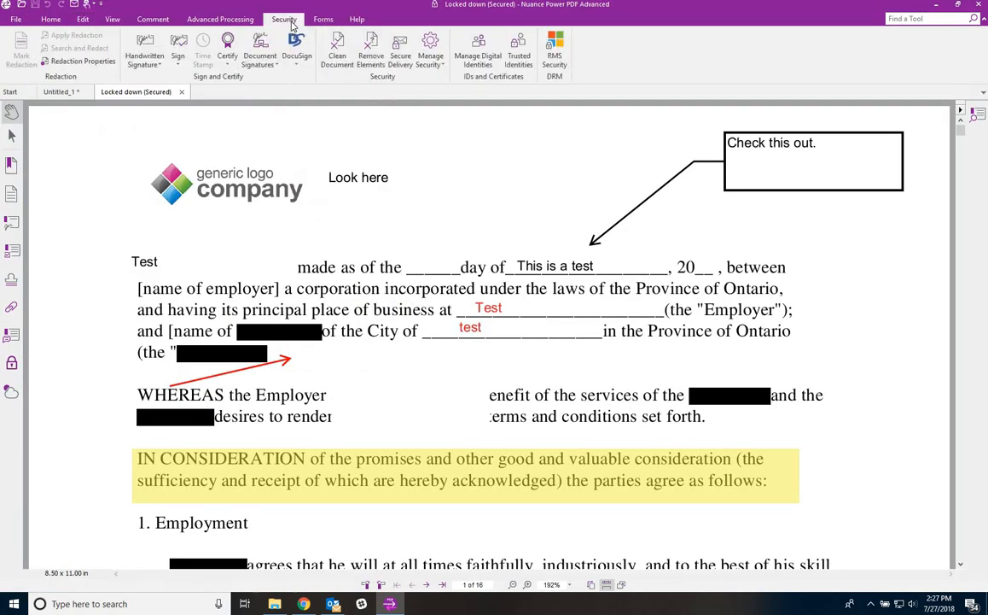
# - Remove the security via Manage Security > Remove with the permissions password, then check File info
pyautogui.click(436, 58)
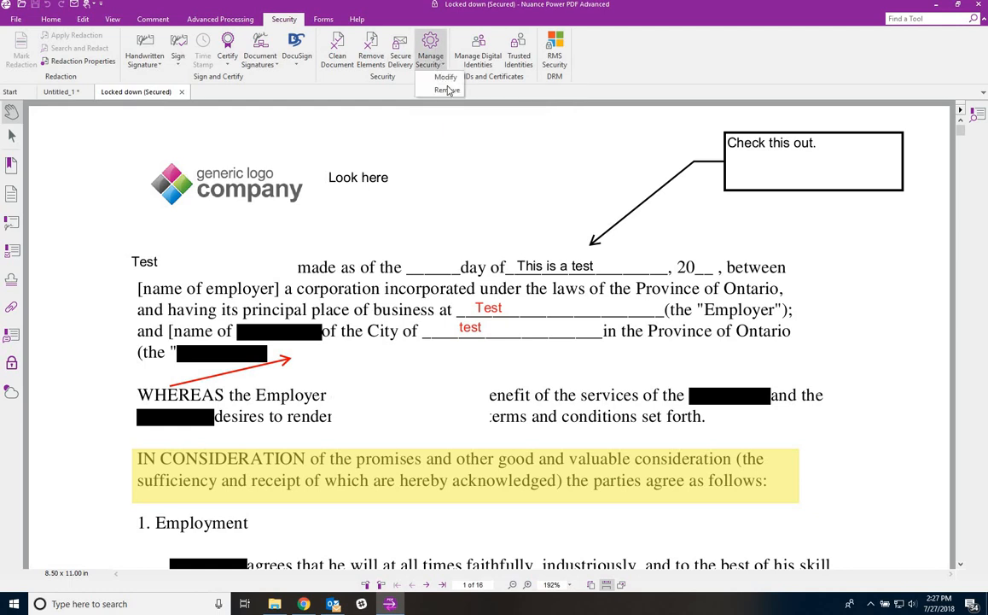
pyautogui.click(446, 91)
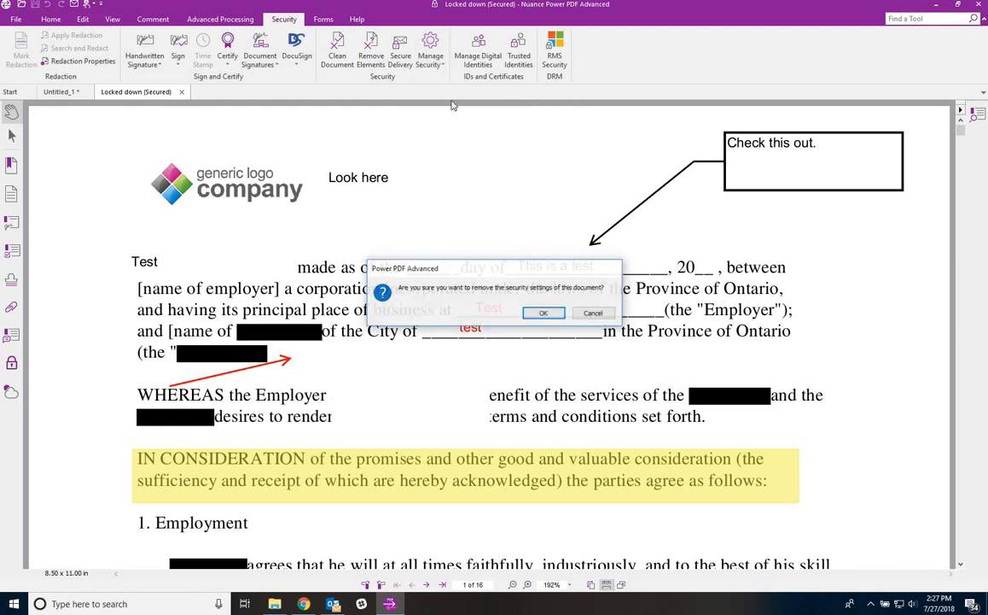
pyautogui.click(544, 313)
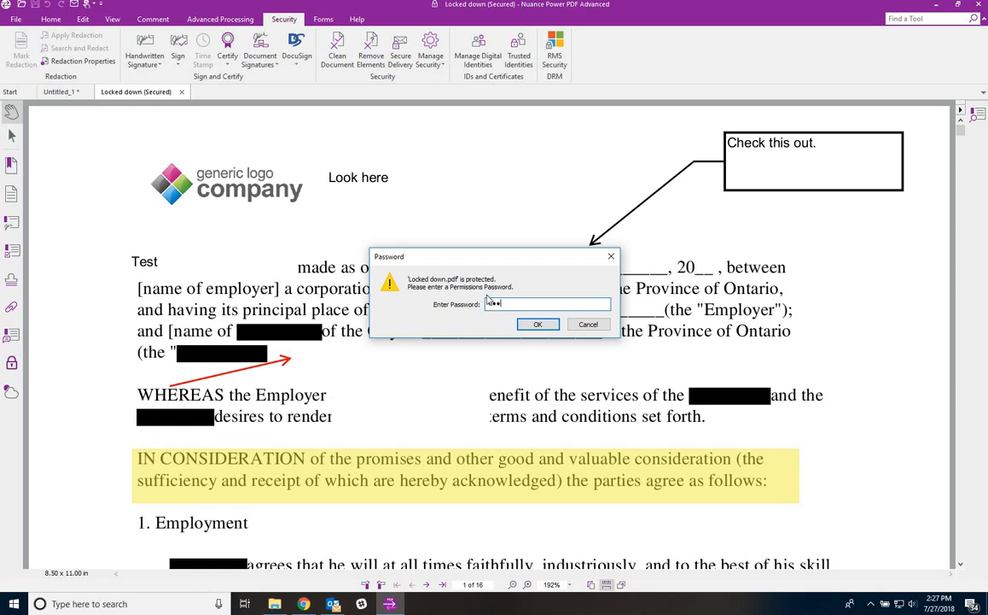
pyautogui.click(538, 324)
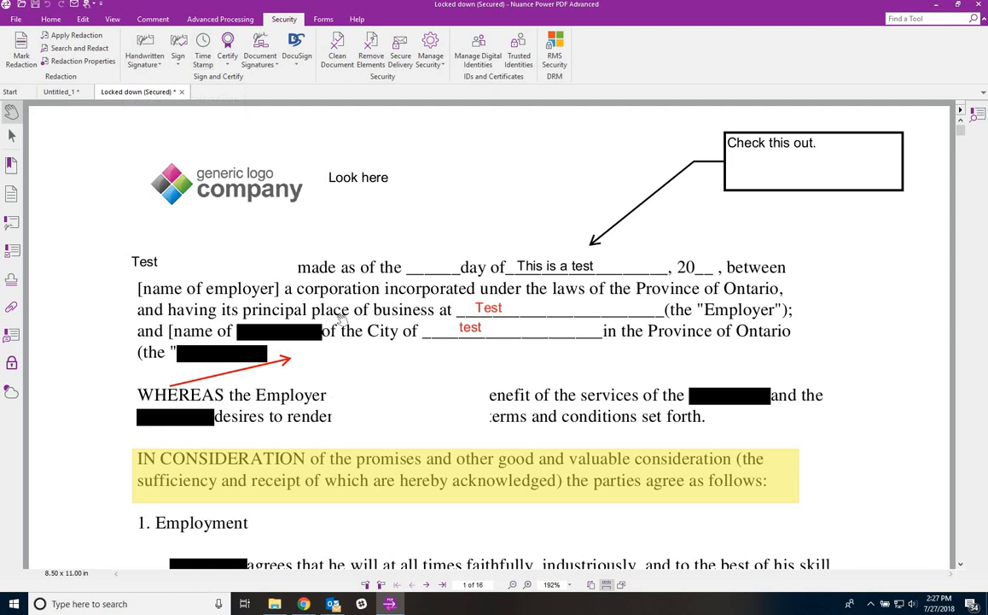
pyautogui.click(16, 20)
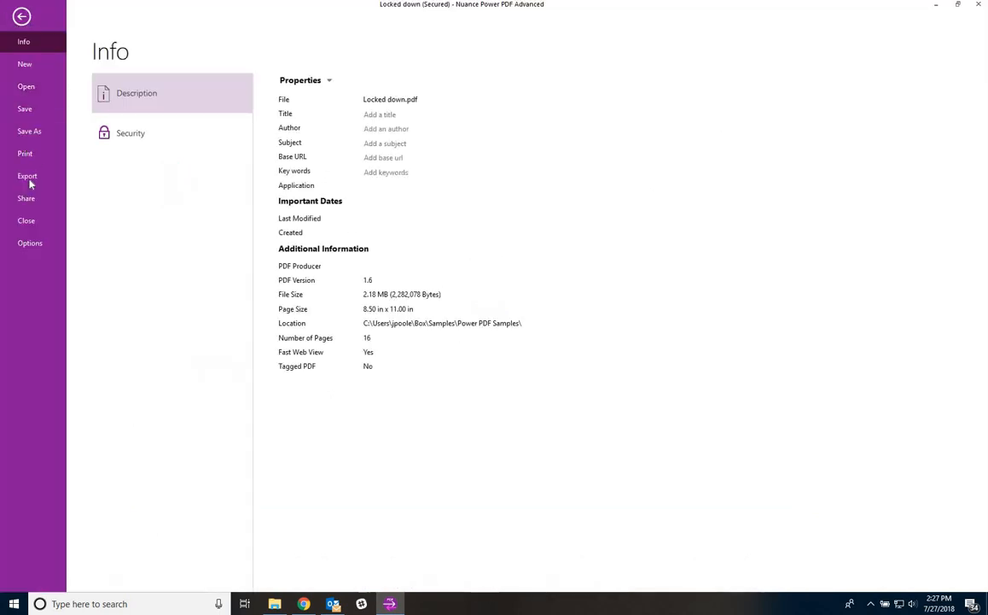
pyautogui.click(19, 17)
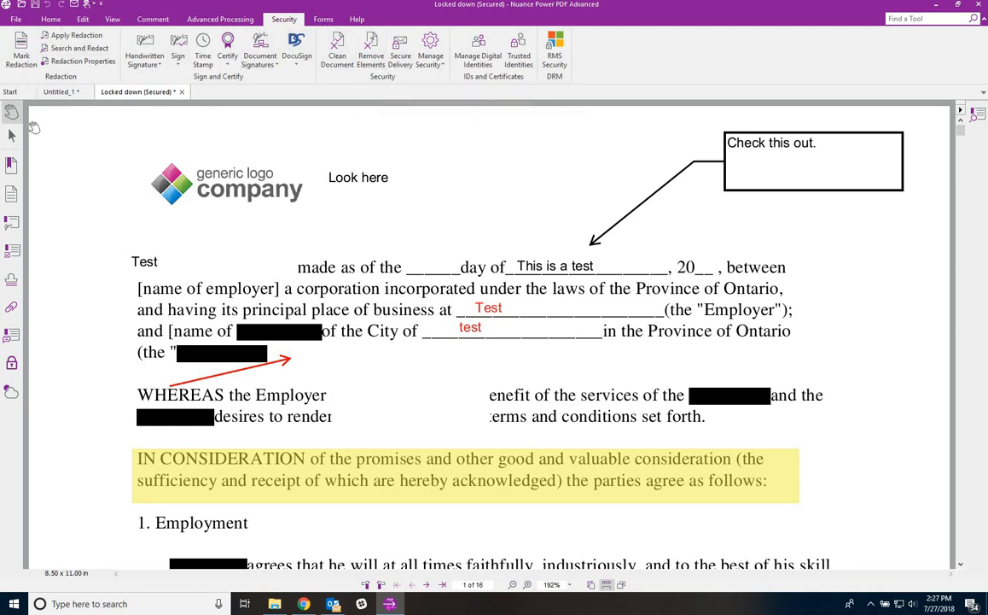
# - Delete pages 1–15 in the Pages panel so only the Pledge Form page remains
pyautogui.click(12, 181)
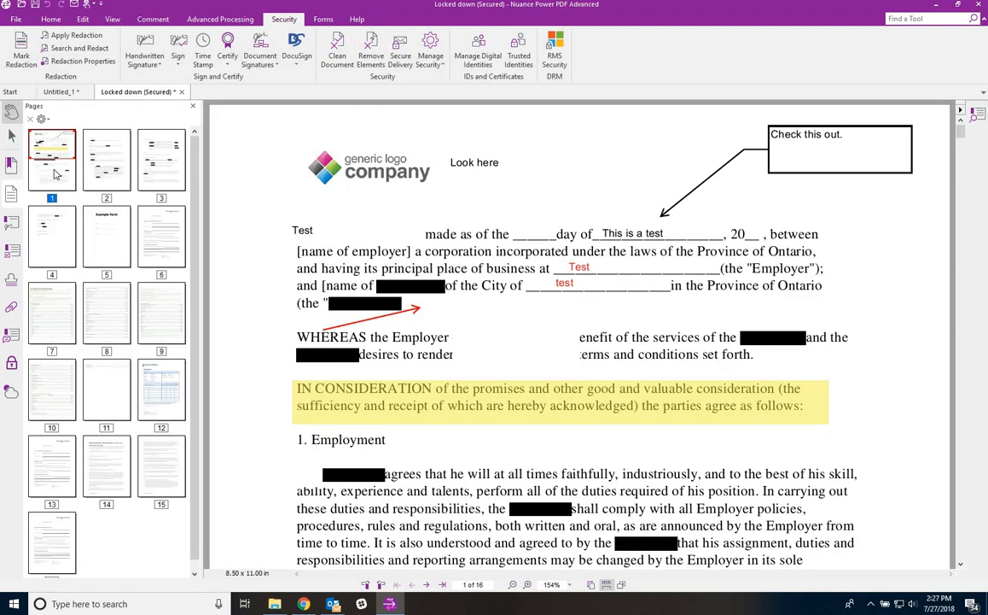
pyautogui.click(52, 158)
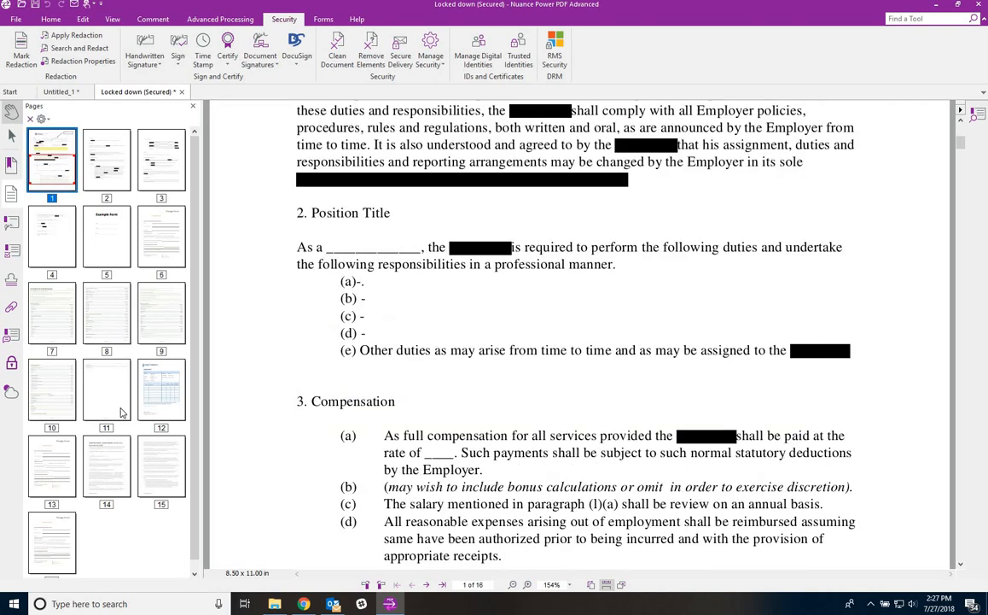
pyautogui.keyDown('shift'); pyautogui.click(154, 467); pyautogui.keyUp('shift')
pyautogui.rightClick(154, 468)
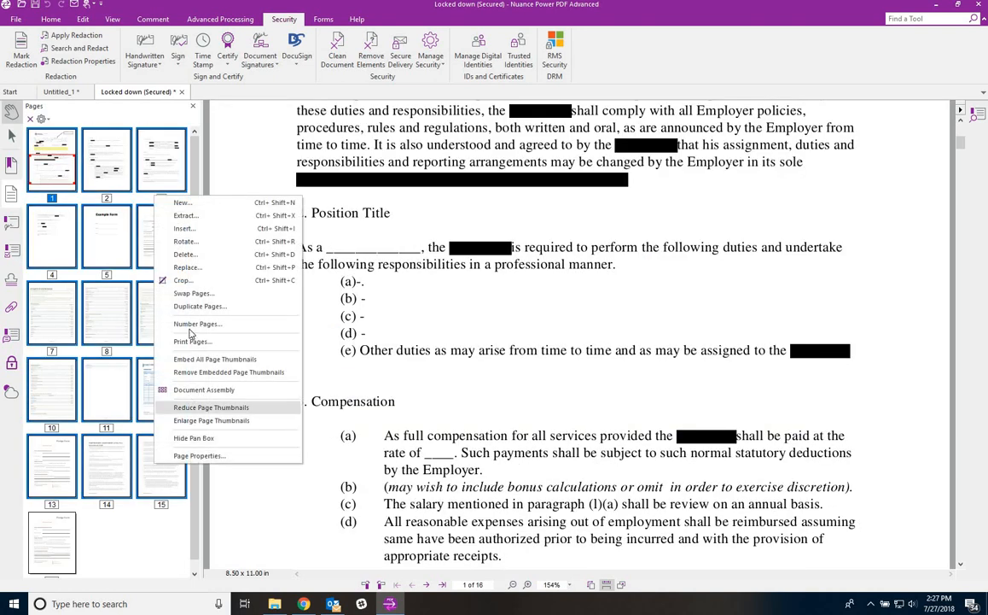
pyautogui.click(188, 255)
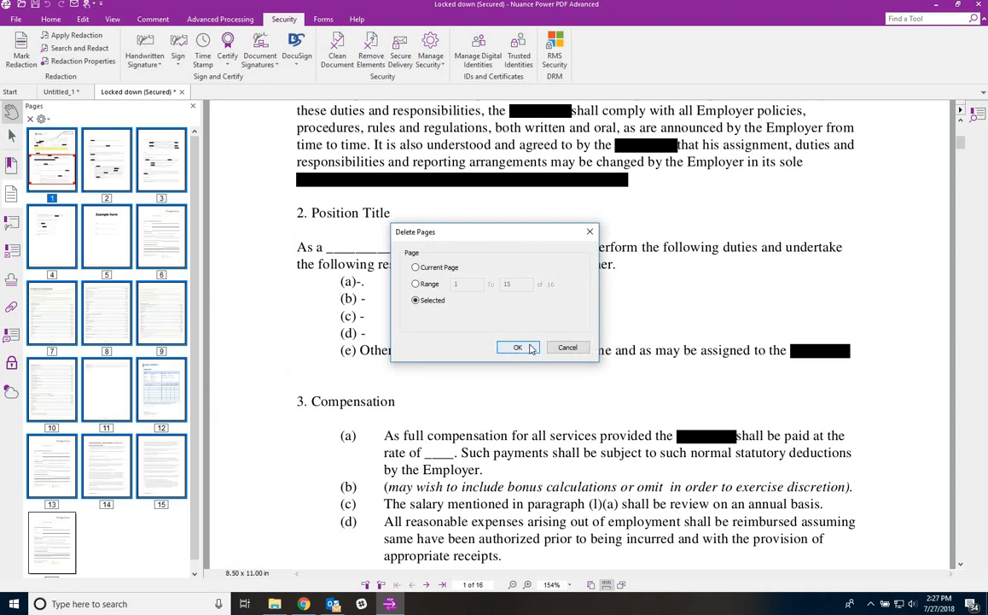
pyautogui.click(517, 347)
pyautogui.click(493, 285)
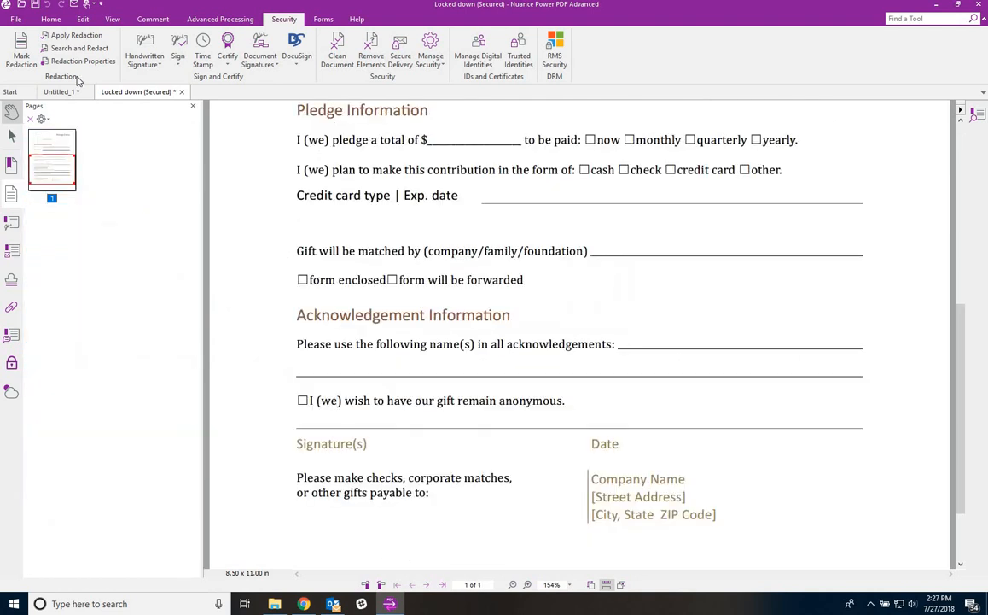
pyautogui.click(12, 201)
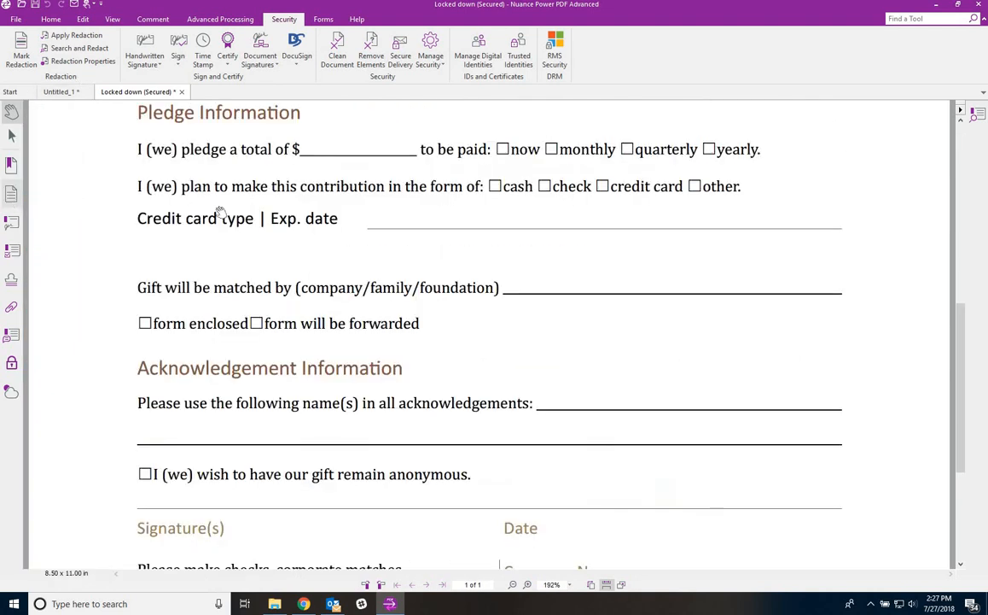
pyautogui.scroll(6, 219, 213)
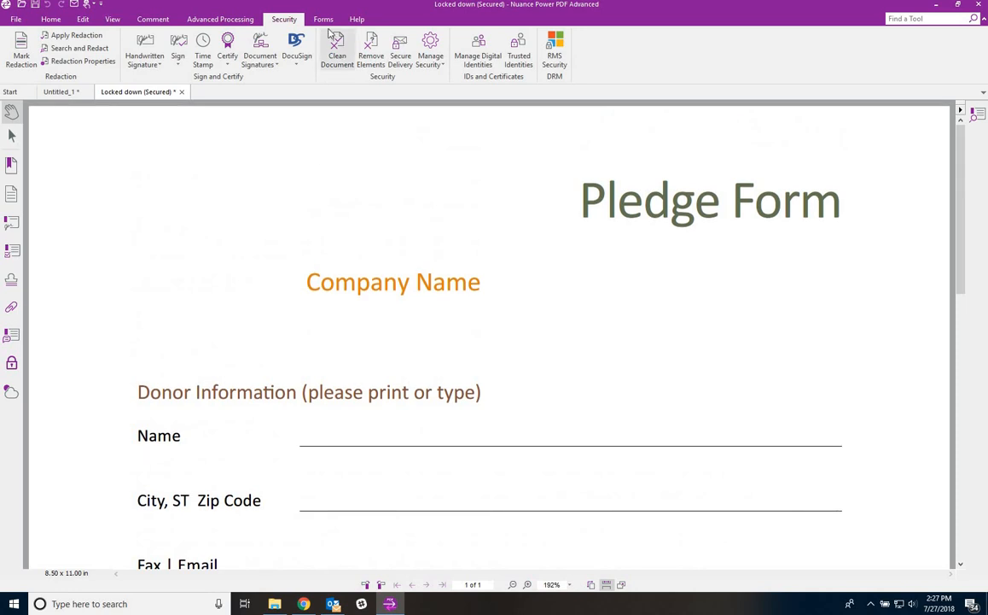
# - Place an Approved stamp on the page, completing identity setup with Don't show again checked
pyautogui.click(12, 274)
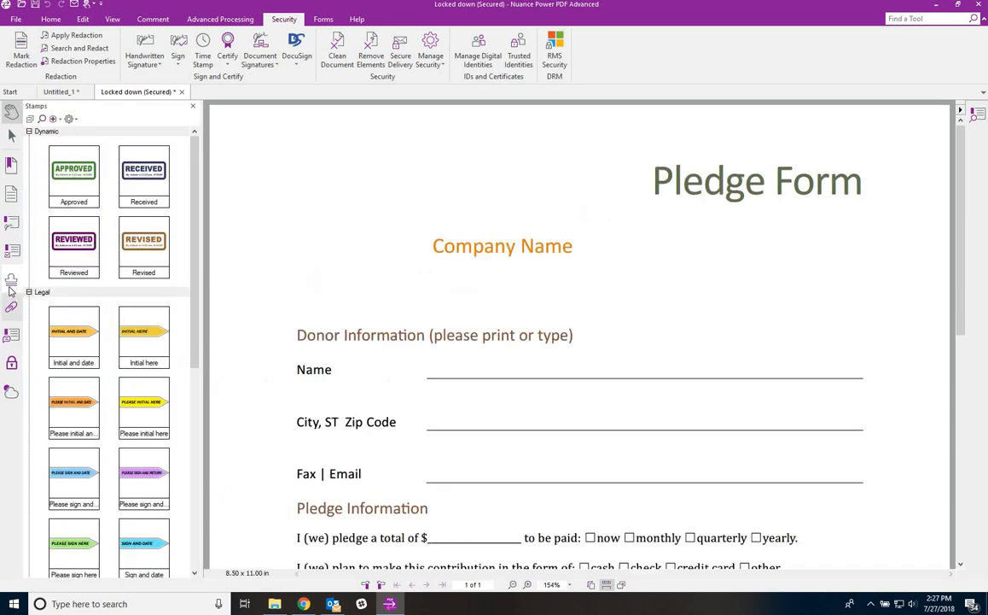
pyautogui.click(57, 164)
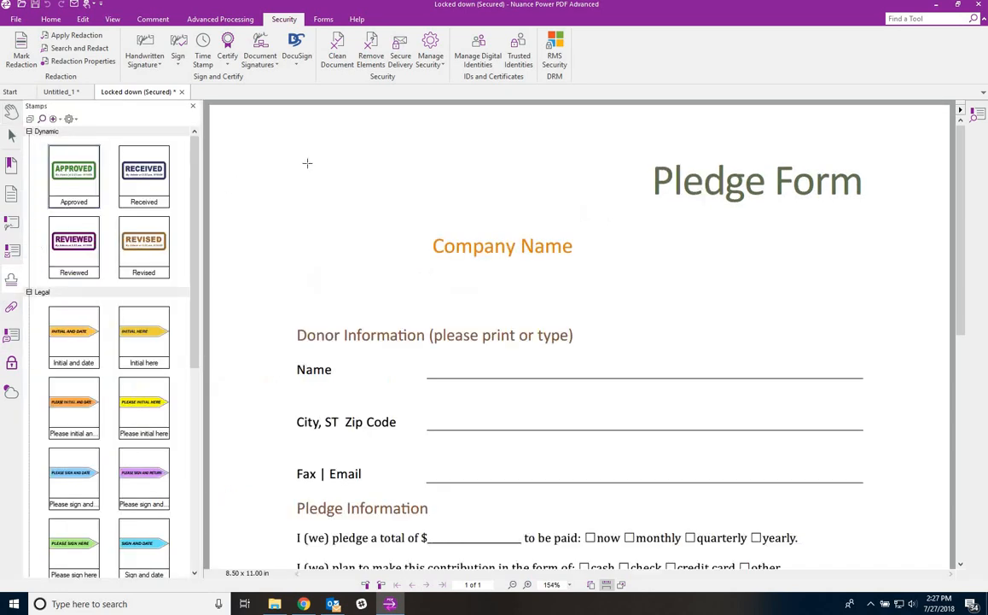
pyautogui.click(335, 211)
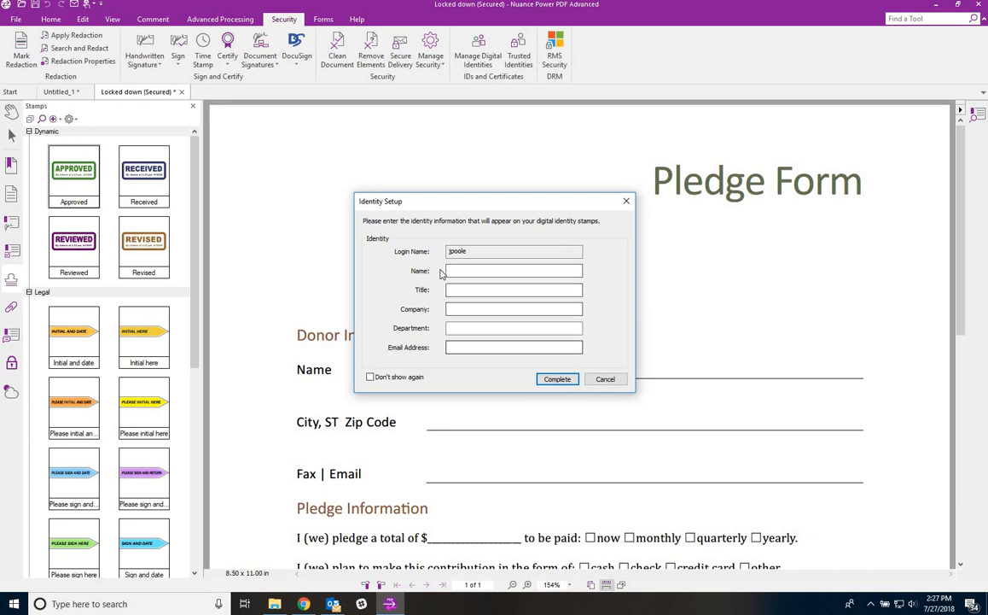
pyautogui.click(371, 376)
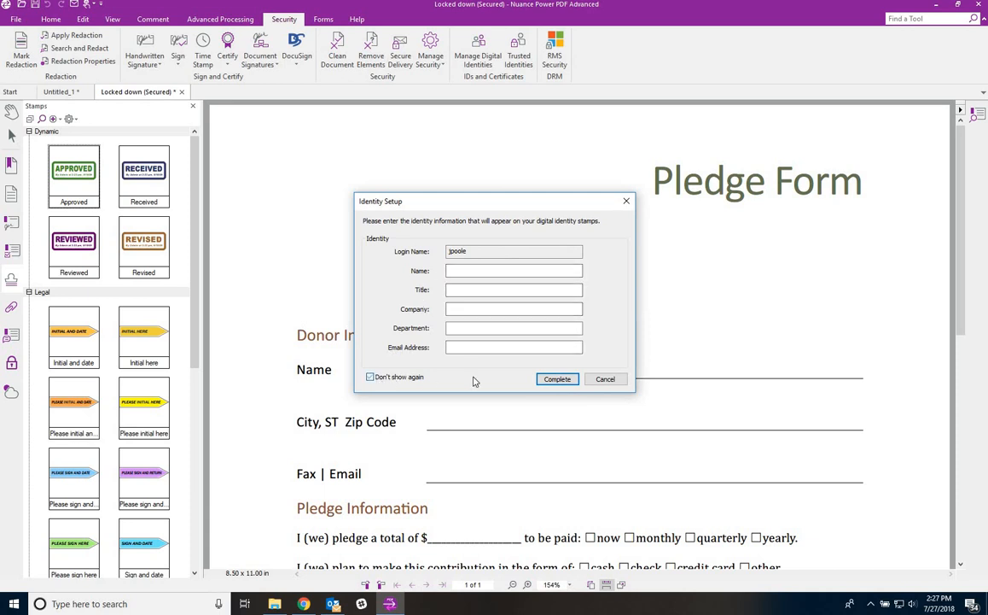
pyautogui.click(556, 379)
pyautogui.click(292, 147)
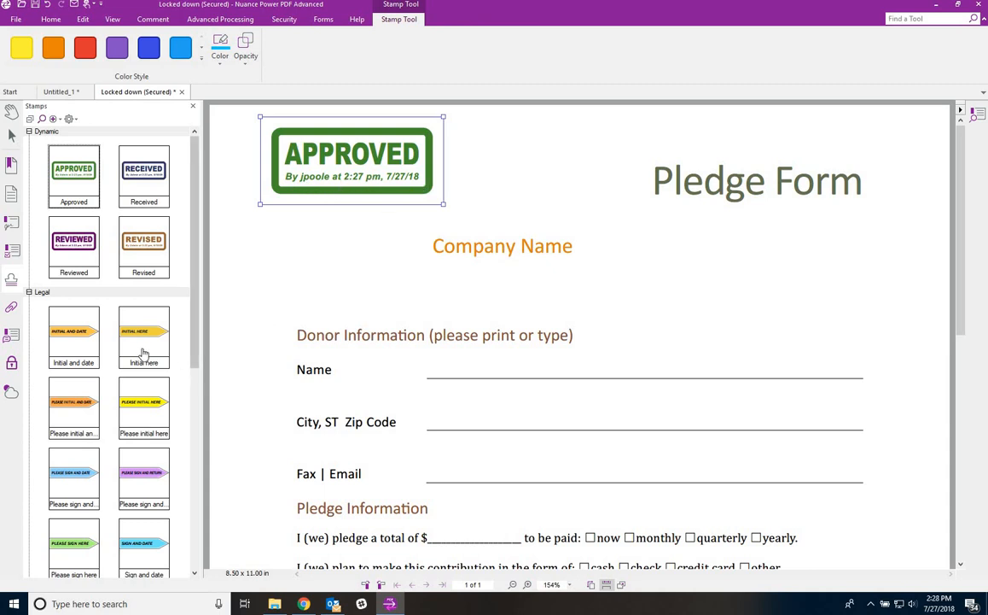
# - Move the Approved stamp beside Company Name, delete it, and close the Stamps panel
pyautogui.click(74, 333)
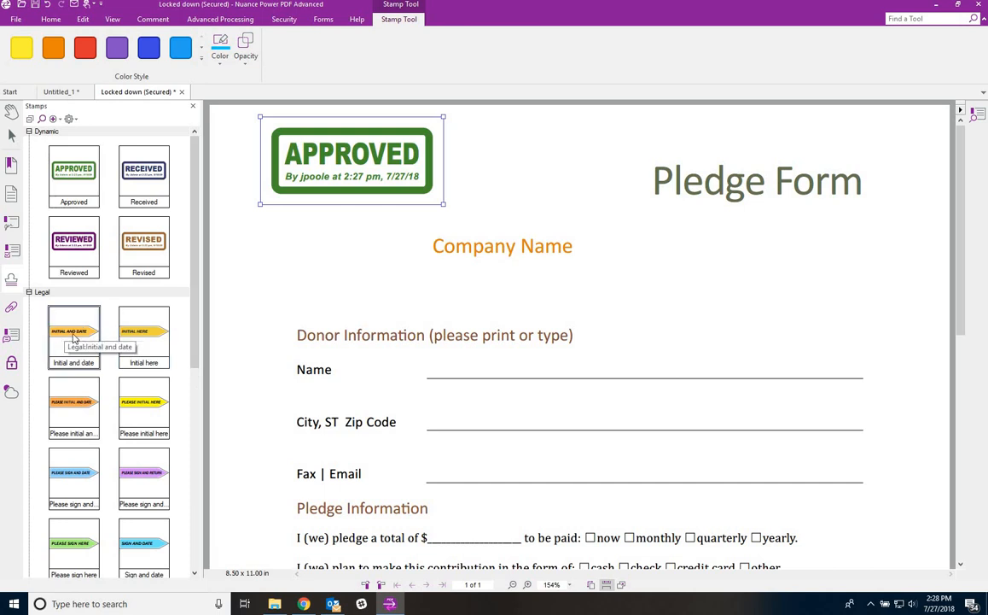
pyautogui.scroll(-5, 72, 342)
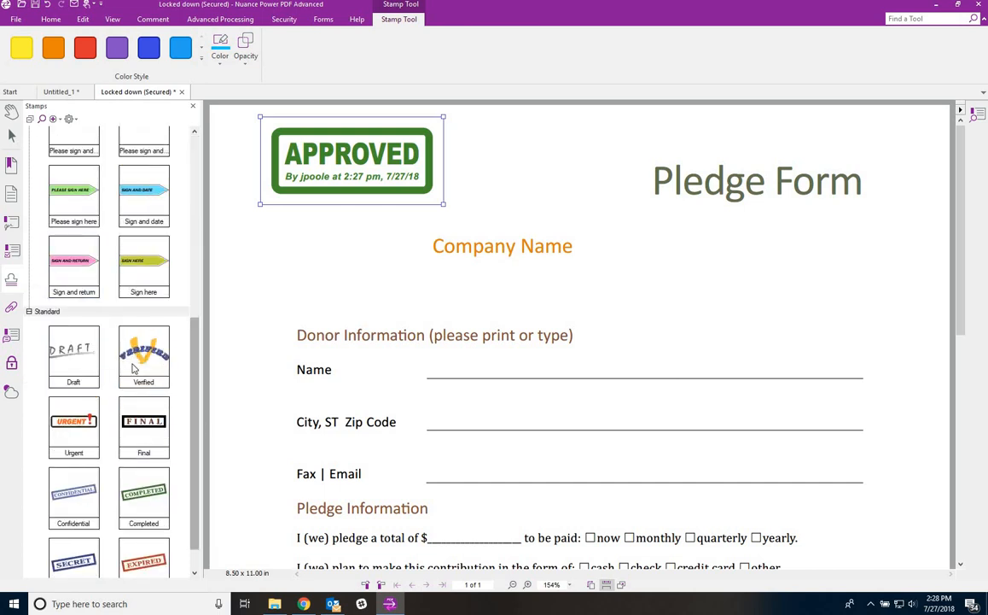
pyautogui.scroll(5, 64, 296)
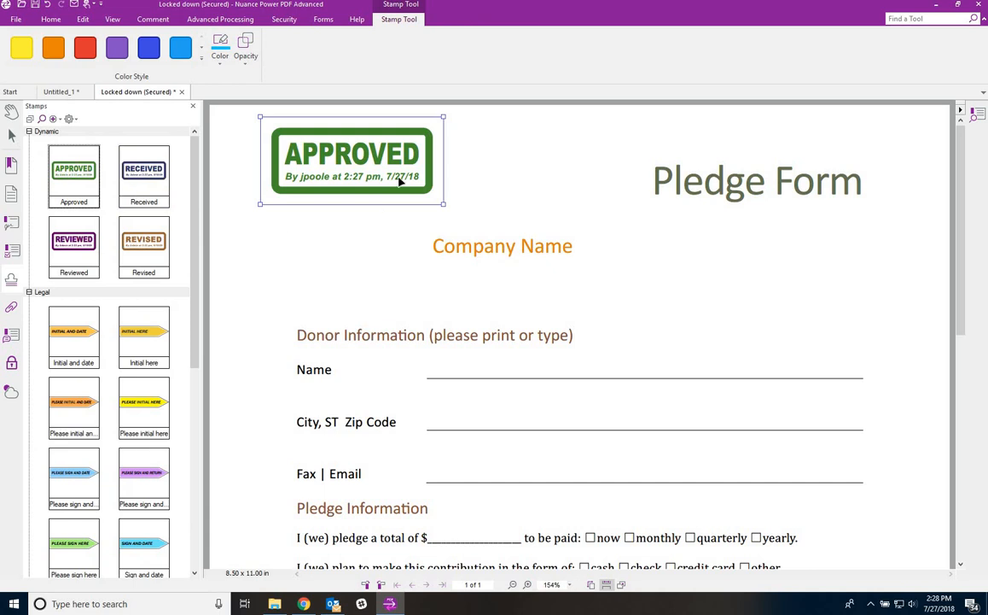
pyautogui.moveTo(400, 181); pyautogui.dragTo(439, 218)
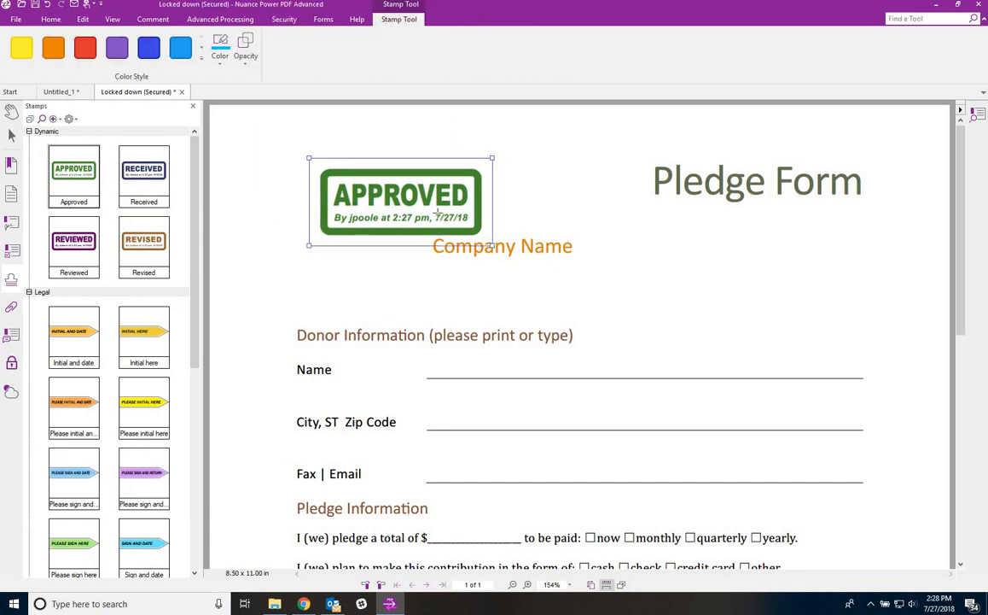
pyautogui.press('Delete')
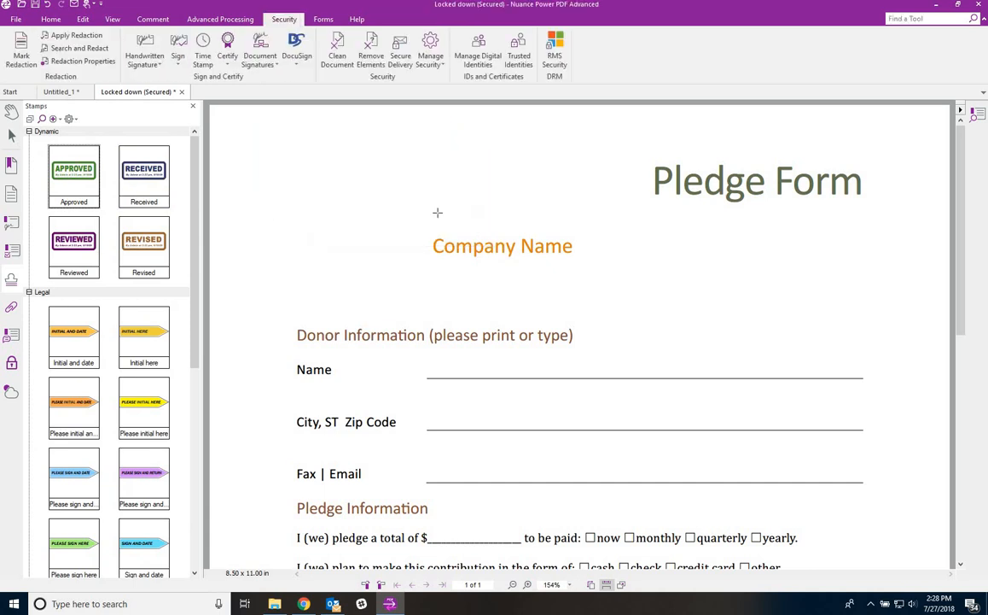
pyautogui.click(12, 282)
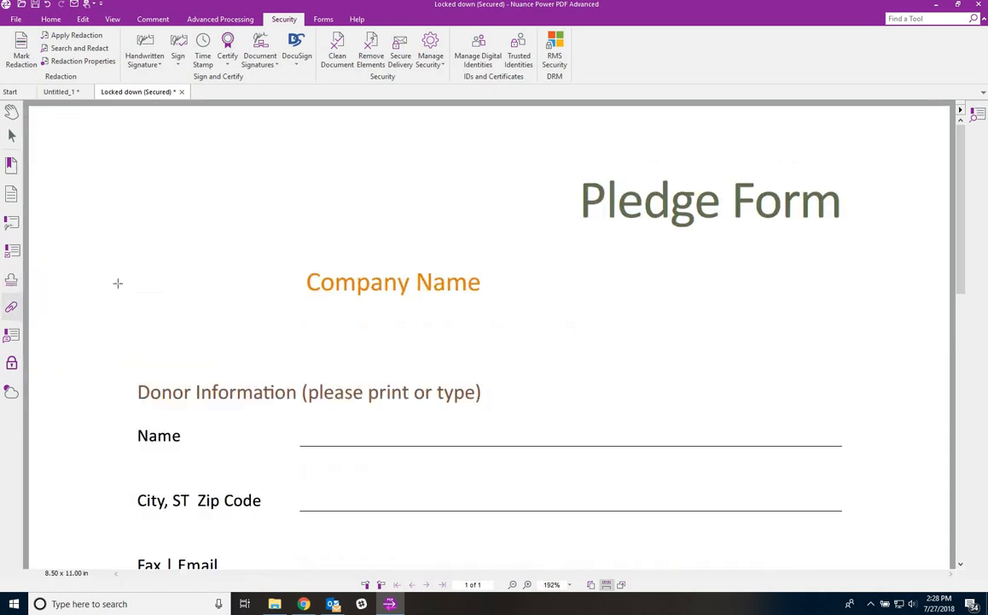
# - Briefly try the Typewriter tool, then run FormTyper to auto-create fillable Pledge Form fields
pyautogui.click(324, 20)
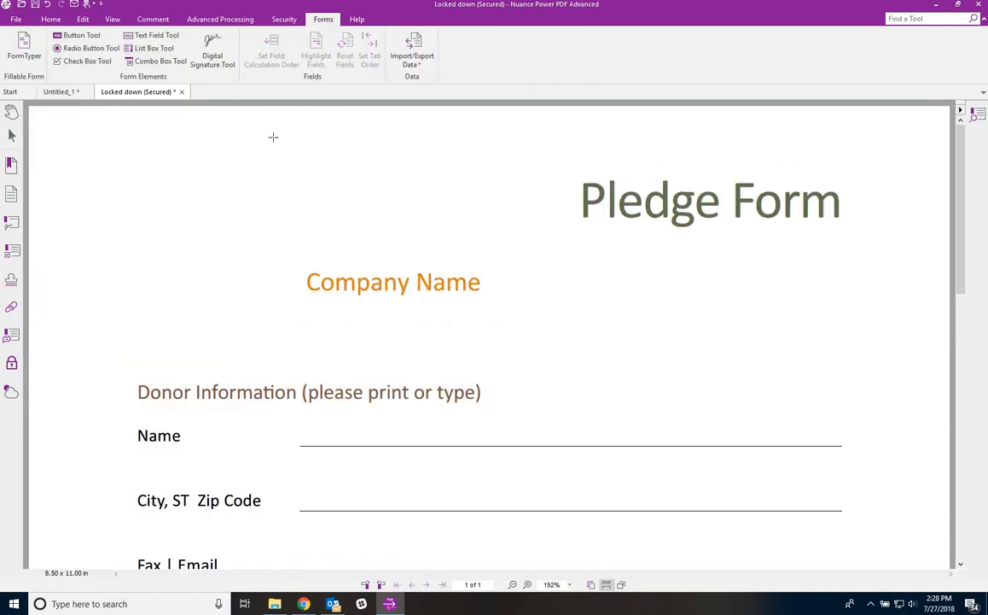
pyautogui.scroll(-3, 275, 149)
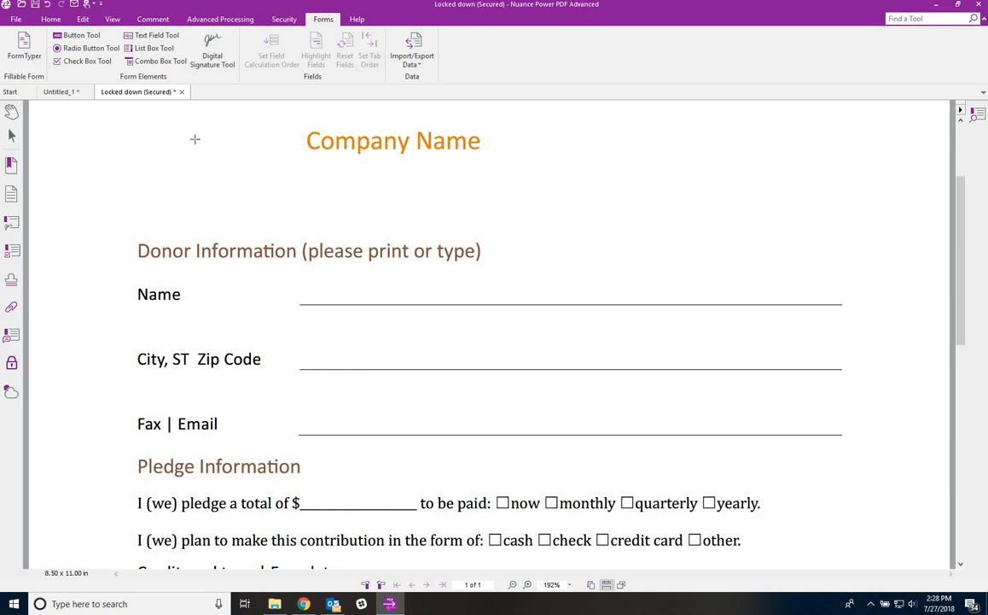
pyautogui.click(75, 21)
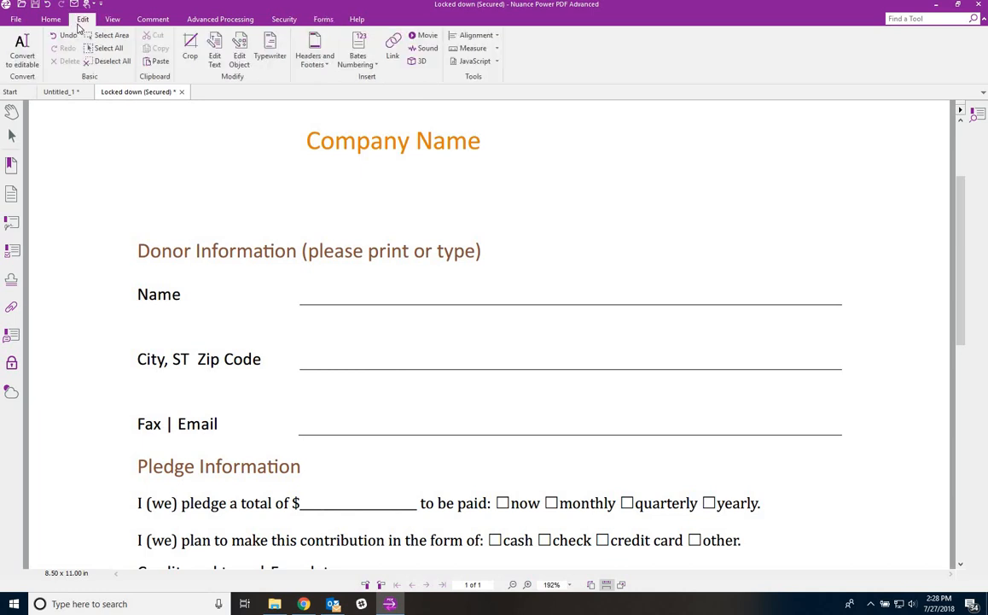
pyautogui.click(270, 47)
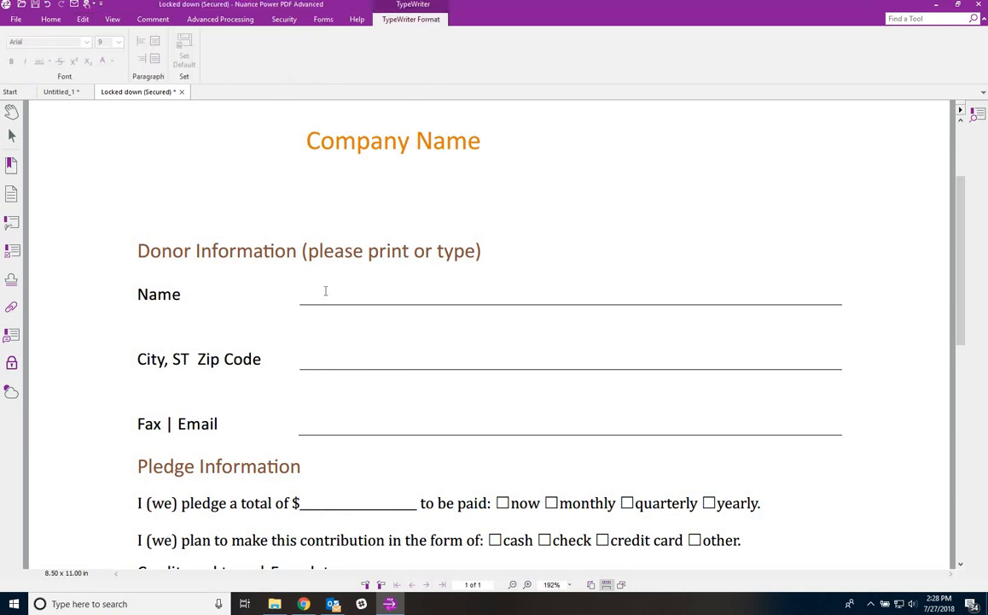
pyautogui.click(324, 20)
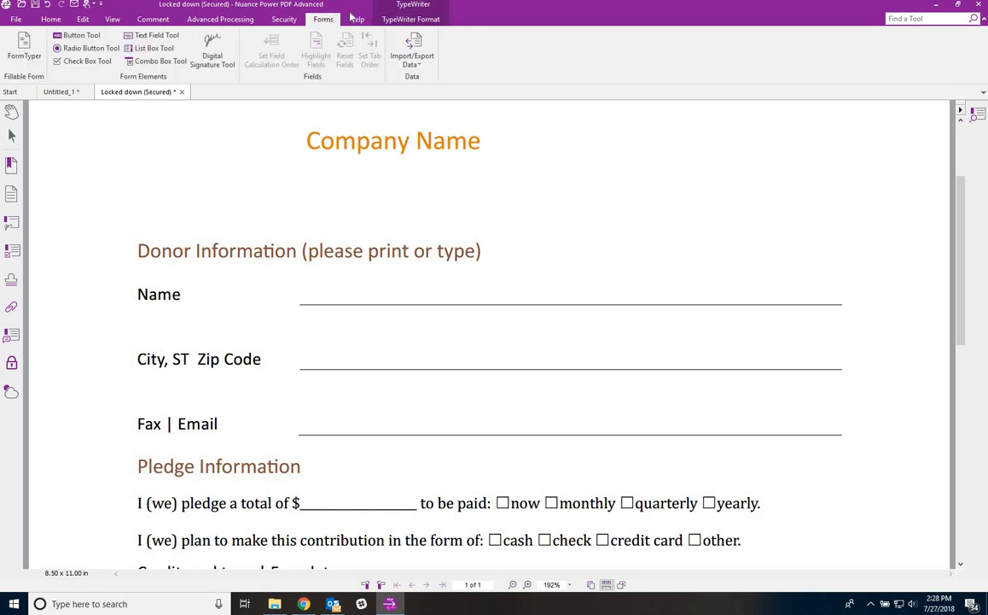
pyautogui.click(11, 112)
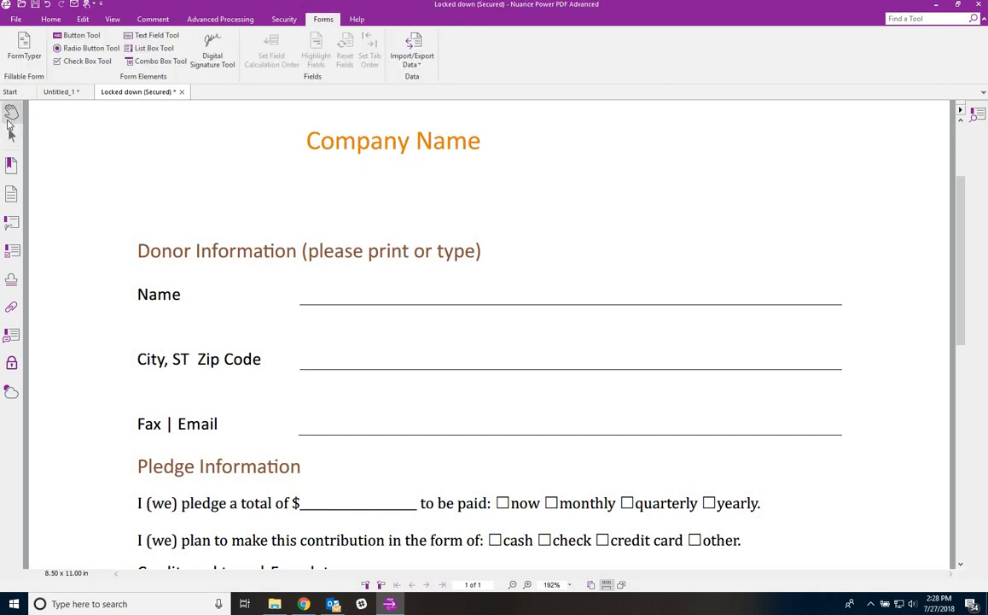
pyautogui.click(23, 47)
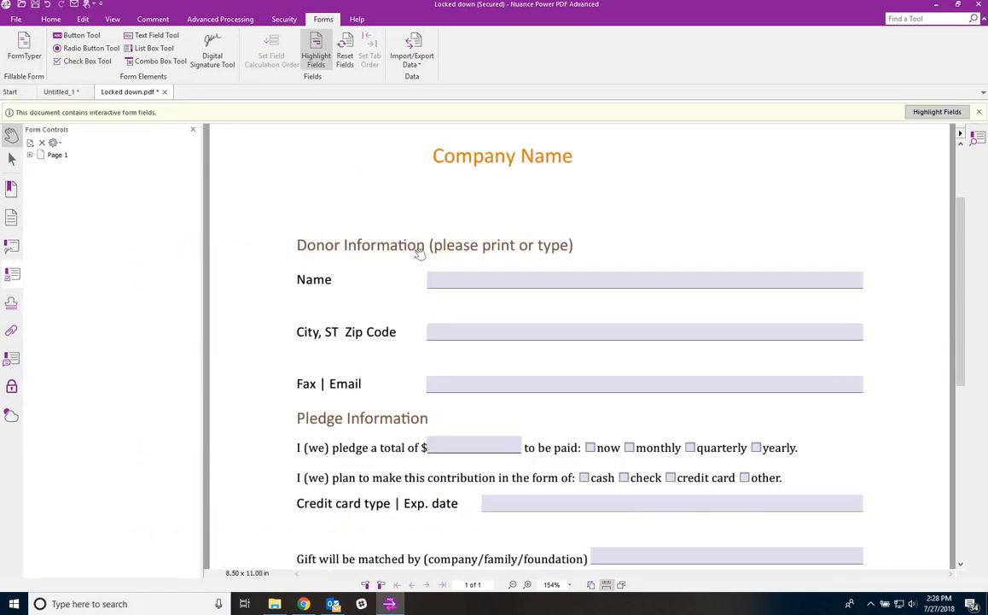
# - Enter a donor name and a test City/Zip number, and tick the now and monthly boxes
pyautogui.click(462, 281)
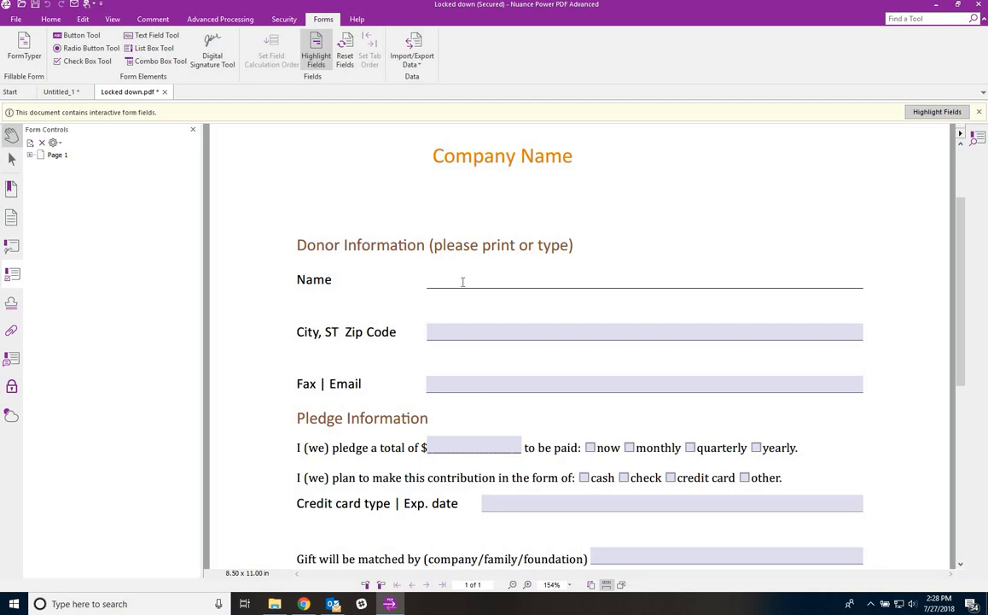
pyautogui.press('Tab')
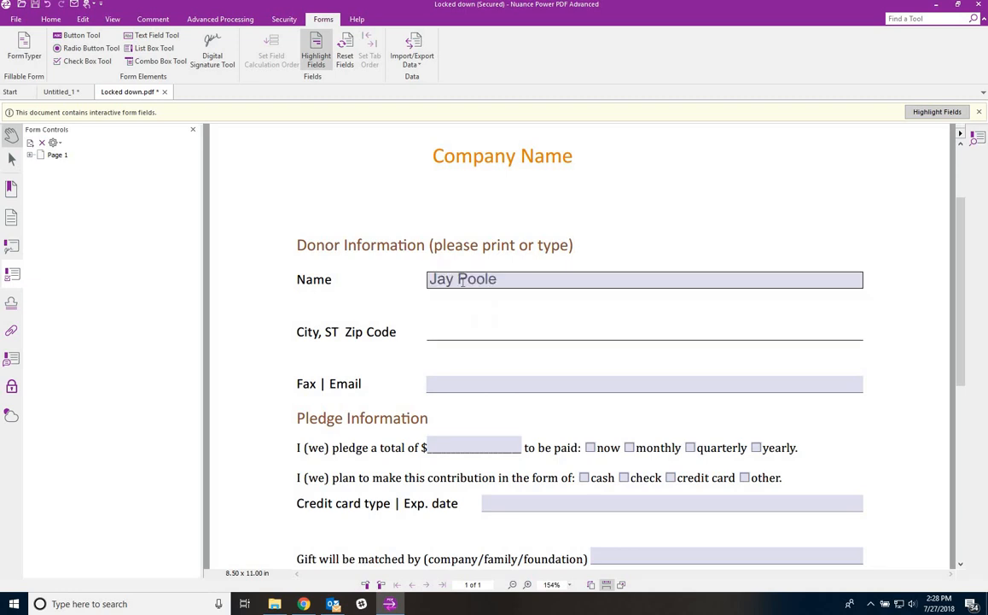
pyautogui.write('2452342')
pyautogui.press('Tab')
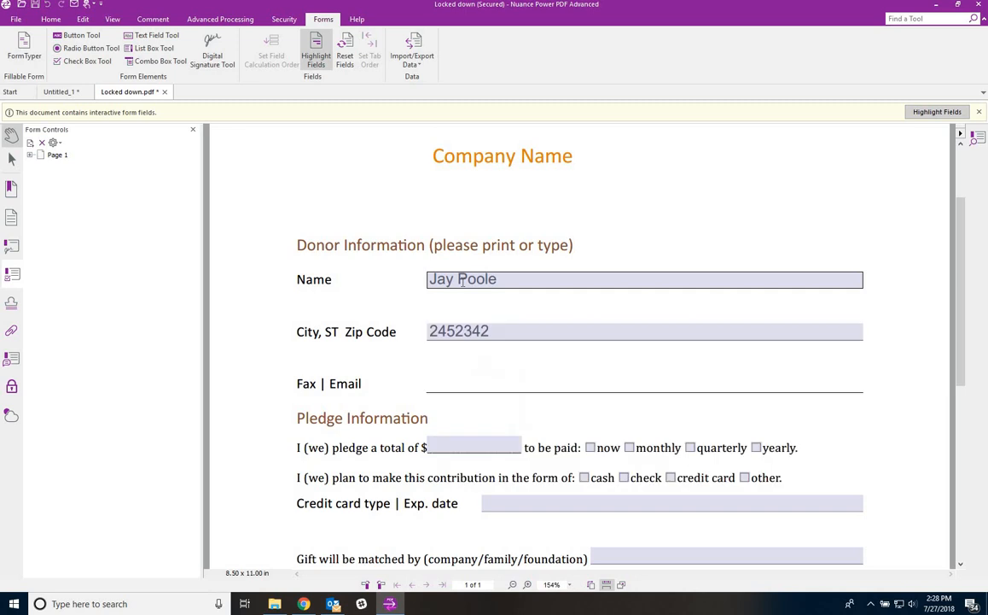
pyautogui.click(598, 448)
pyautogui.click(630, 448)
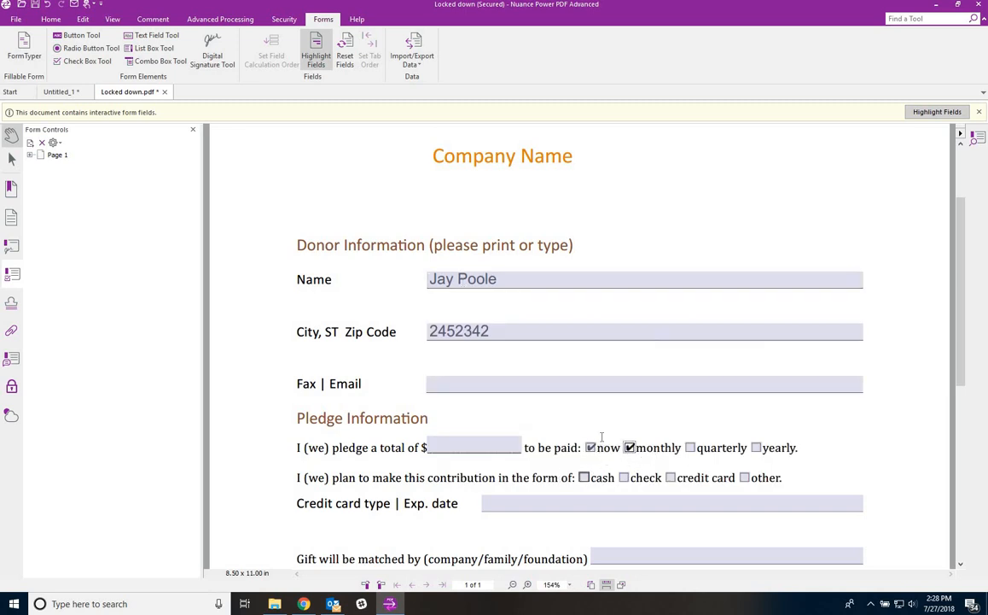
pyautogui.scroll(-3, 591, 436)
pyautogui.scroll(-1, 591, 436)
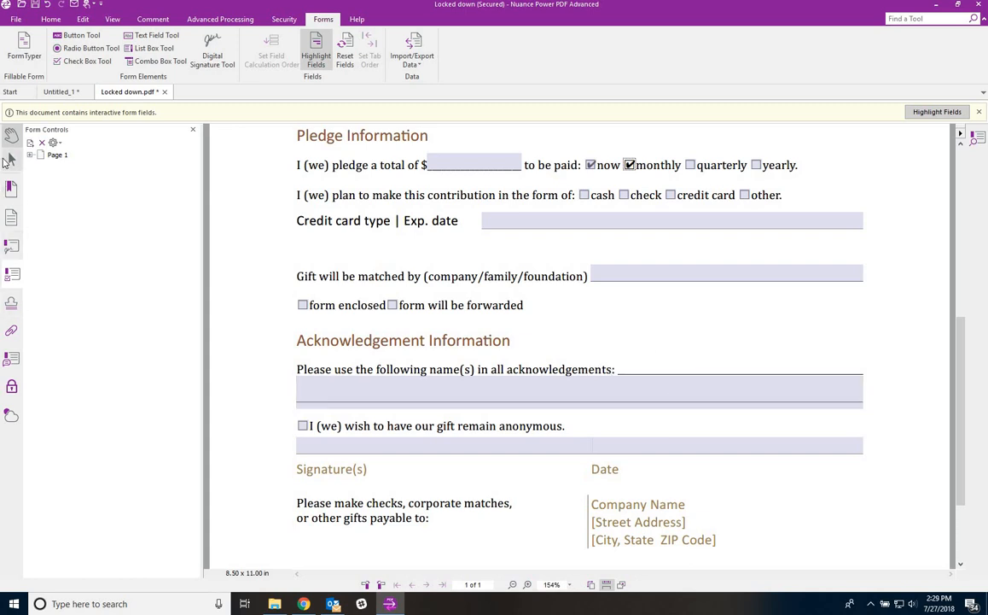
# - Shorten Textfield-1, the acknowledgement-names field, by raising its bottom edge slightly
pyautogui.click(9, 161)
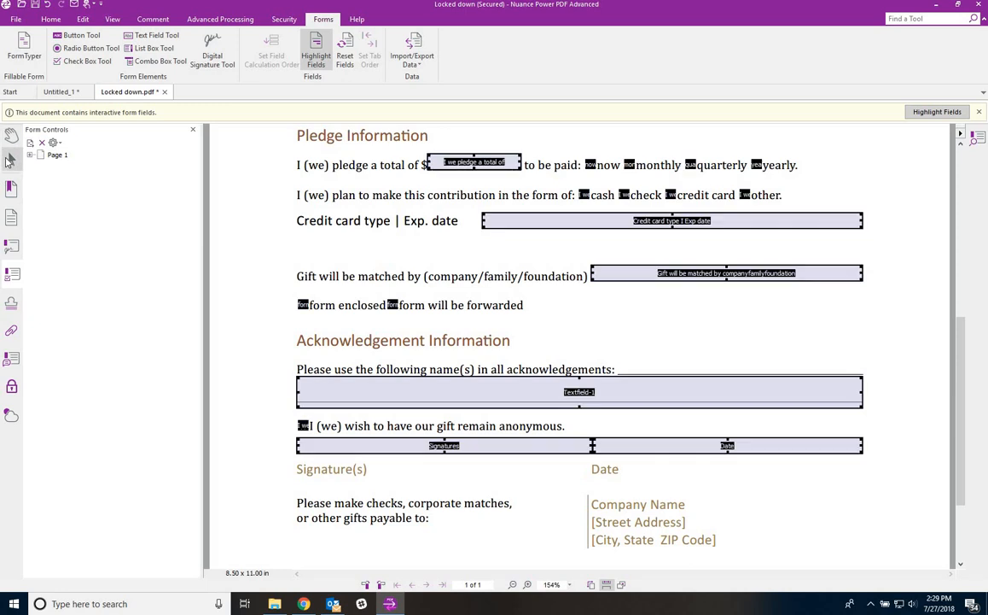
pyautogui.click(579, 404)
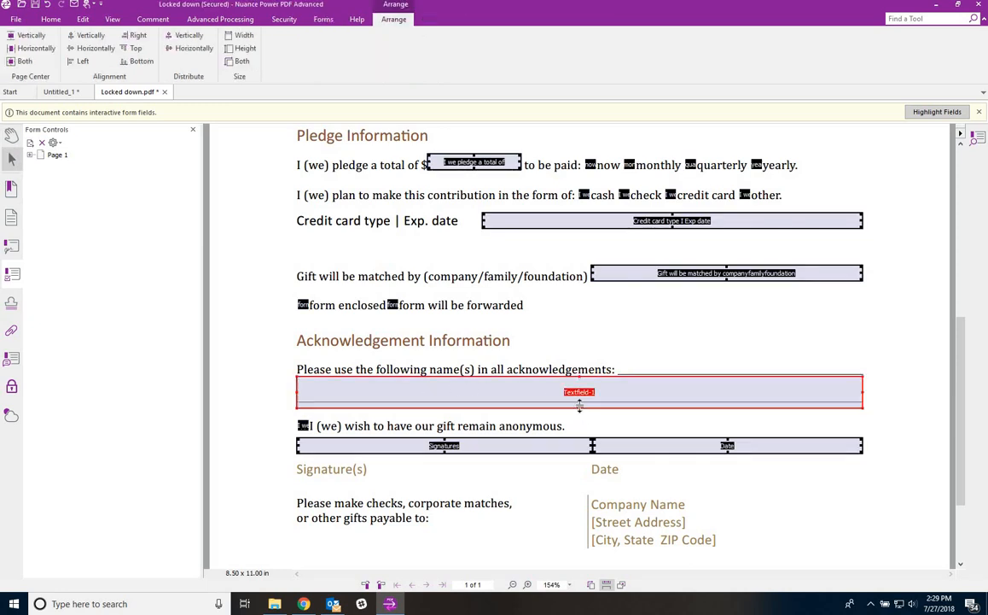
pyautogui.moveTo(579, 404); pyautogui.dragTo(579, 403)
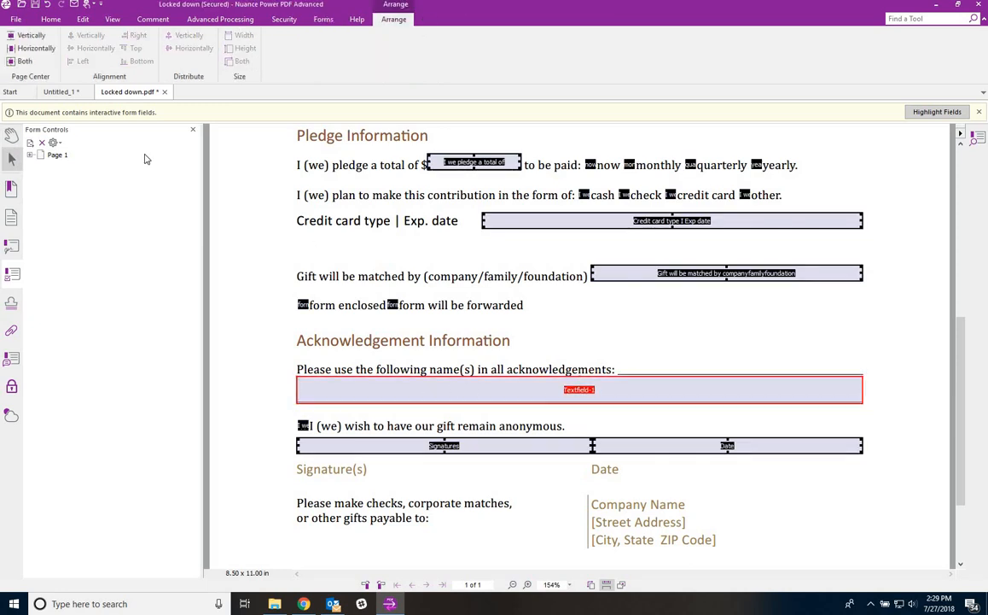
pyautogui.click(323, 20)
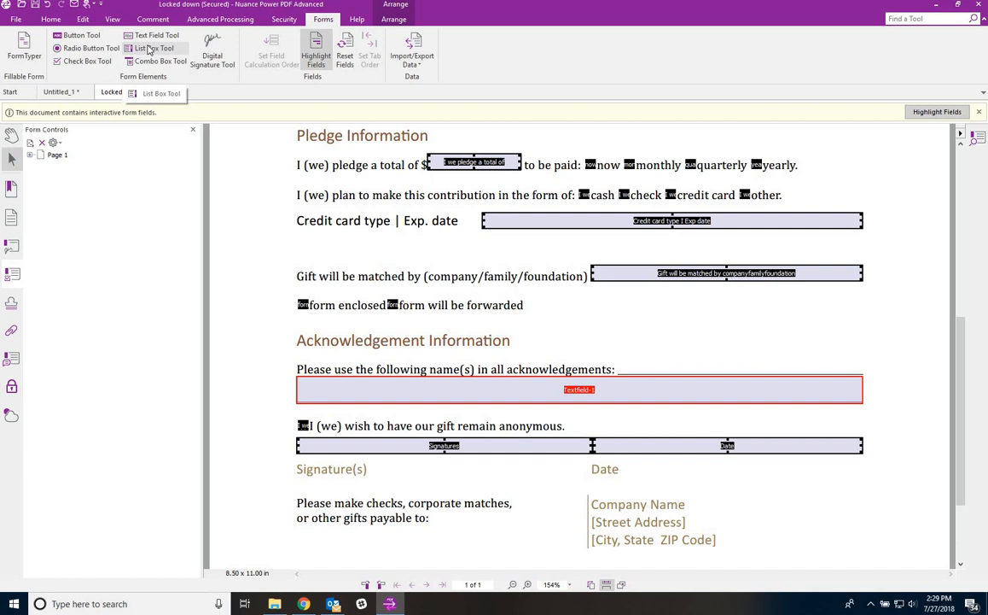
pyautogui.click(213, 51)
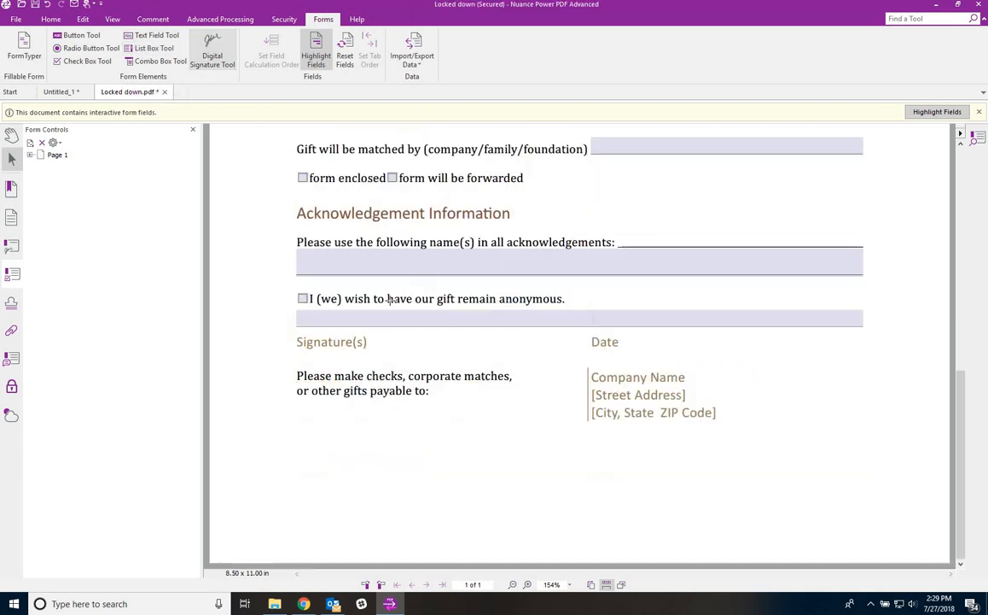
# - Draw the Signature1 field below the payment text with default properties, then nudge it up-left
pyautogui.moveTo(332, 434)
pyautogui.mouseDown()
pyautogui.moveTo(508, 481)
pyautogui.moveTo(557, 504)
pyautogui.mouseUp()
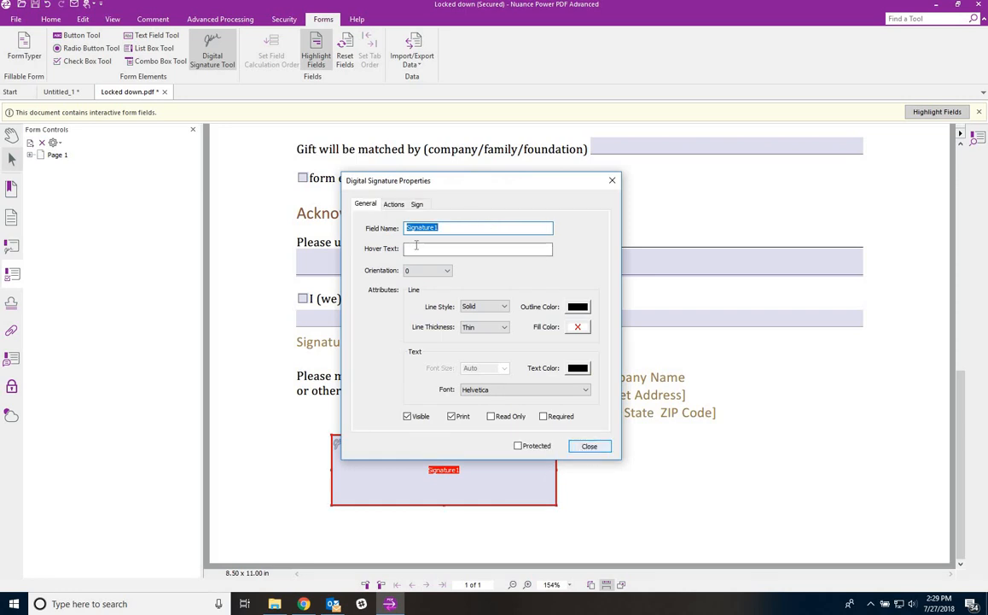
pyautogui.click(590, 445)
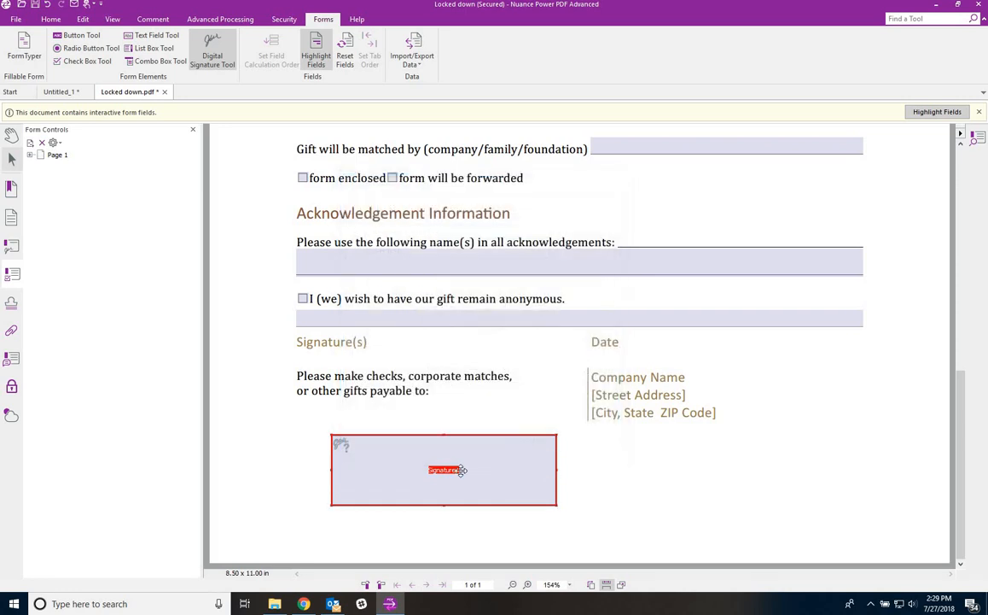
pyautogui.moveTo(457, 469); pyautogui.dragTo(425, 447)
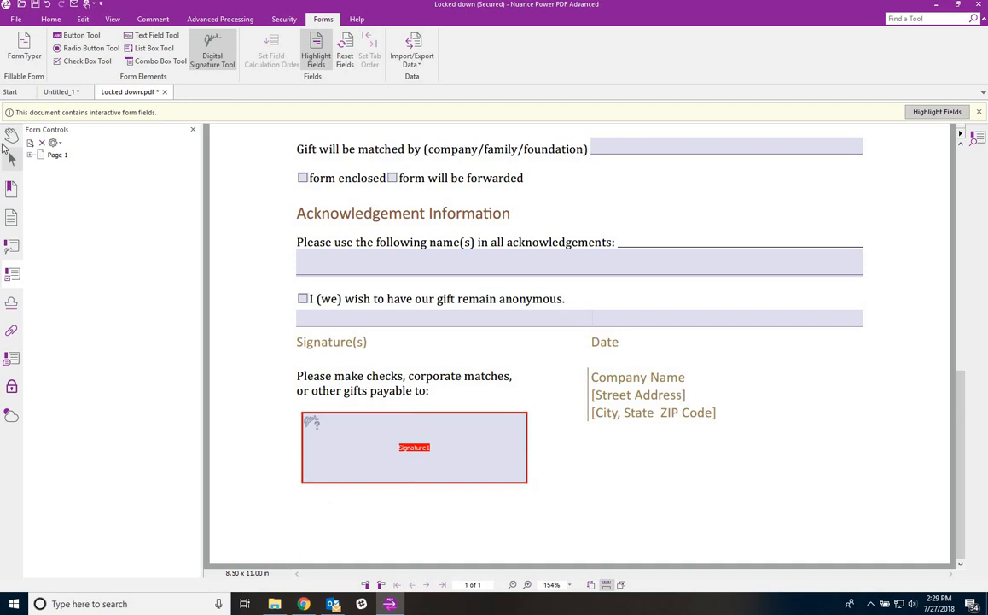
pyautogui.click(12, 135)
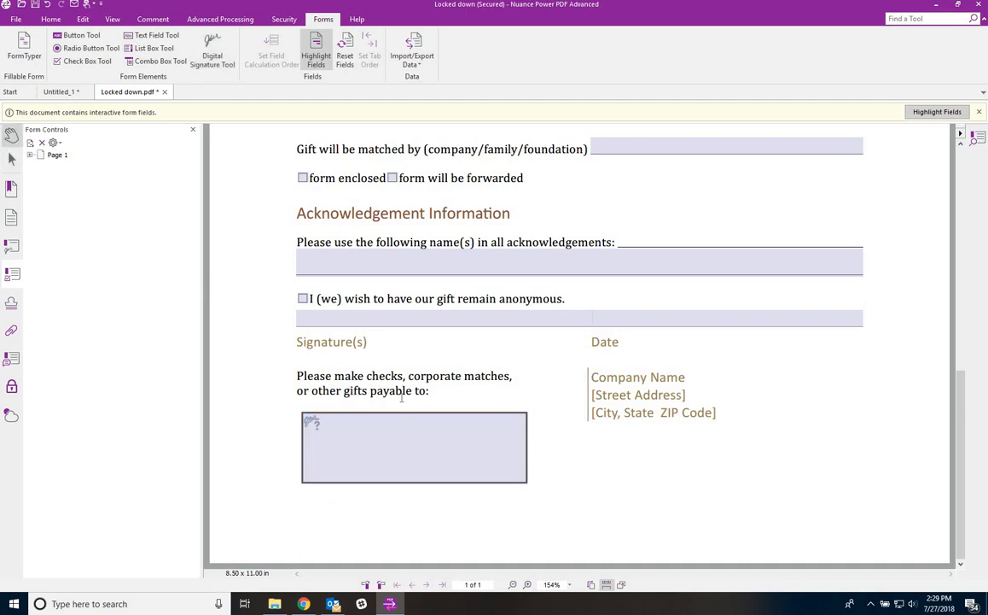
pyautogui.scroll(3, 406, 409)
pyautogui.scroll(3, 404, 401)
pyautogui.scroll(-1, 405, 401)
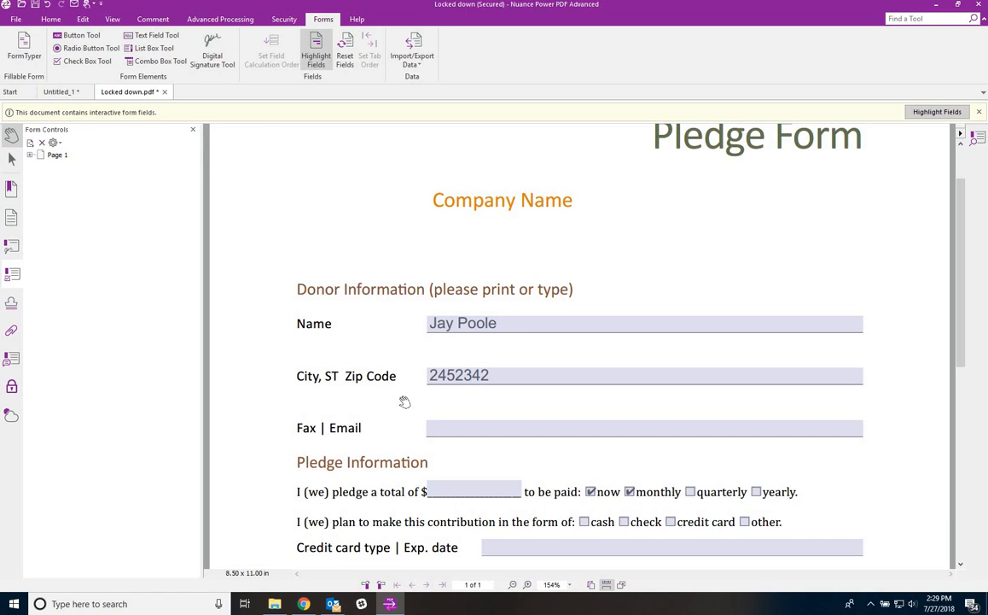
# - Reset Fields on the Pledge Form, then bring up the Untitled_1 Basic Training document
pyautogui.click(351, 54)
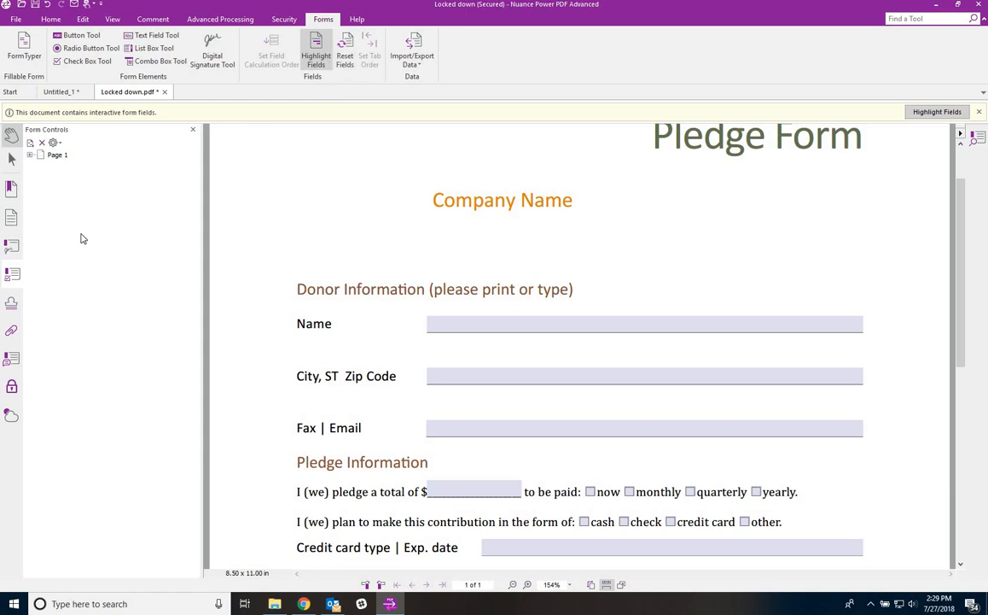
pyautogui.click(60, 91)
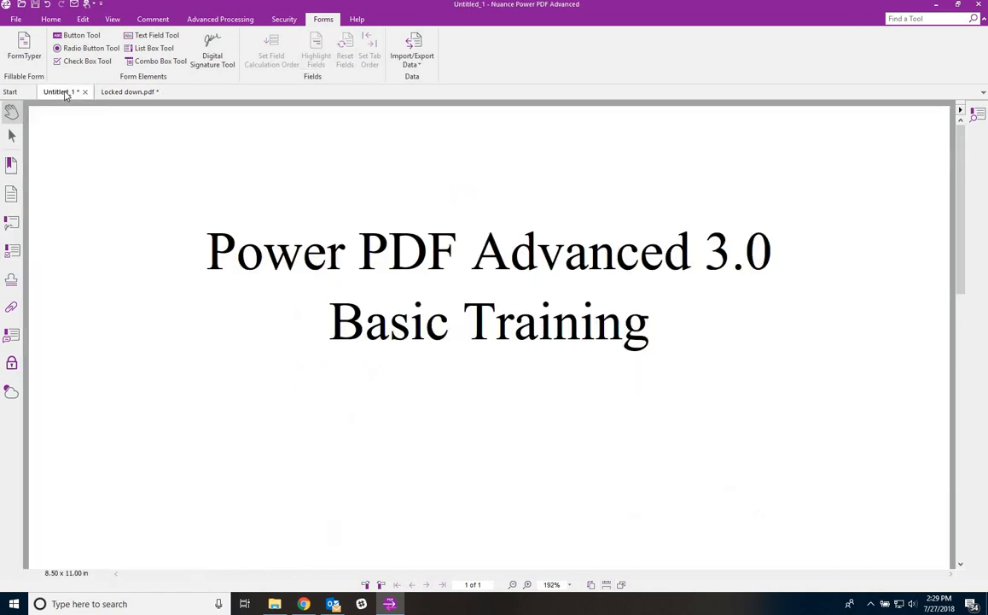